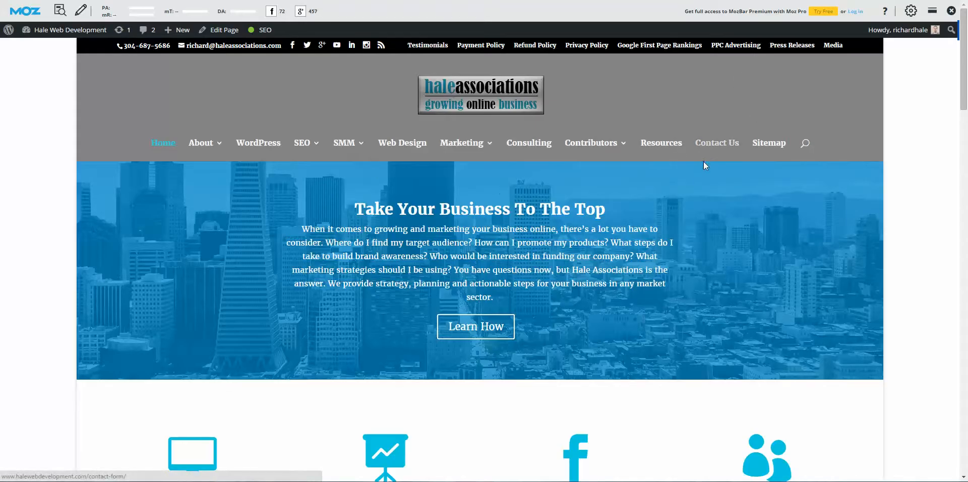
Examine the home page's header banner, the four service blurbs and the Driving Creativity And Innovasion parallax section.
{"action": "scroll", "coordinate": [913, 207], "scroll_direction": "down", "scroll_amount": 1}
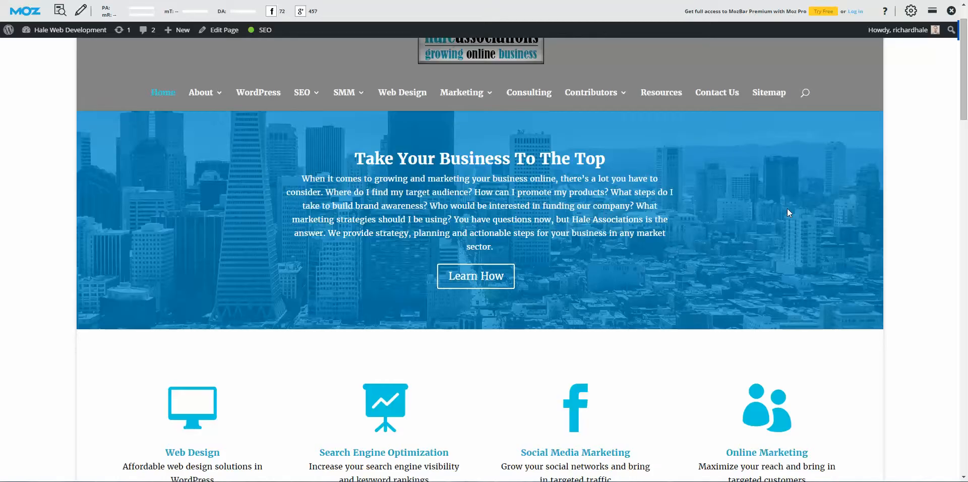
{"action": "scroll", "coordinate": [956, 267], "scroll_direction": "up", "scroll_amount": 1}
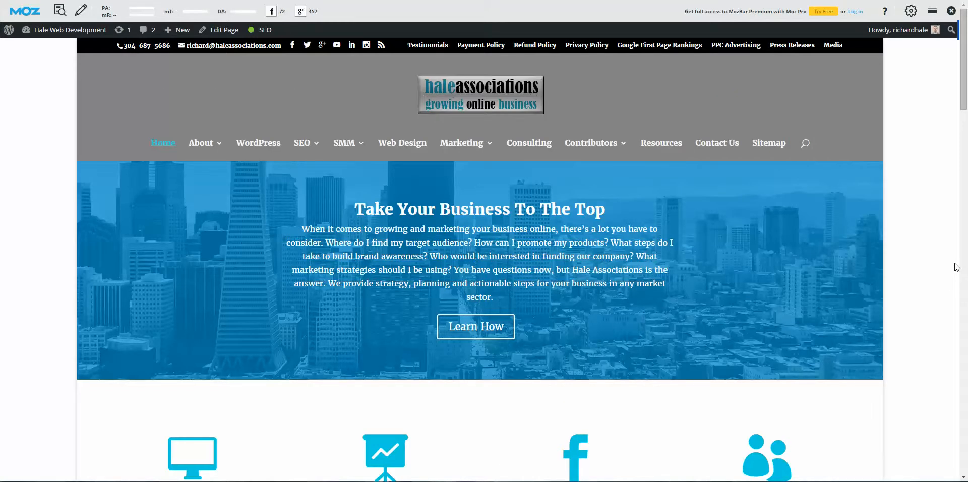
{"action": "scroll", "coordinate": [930, 267], "scroll_direction": "down", "scroll_amount": 6}
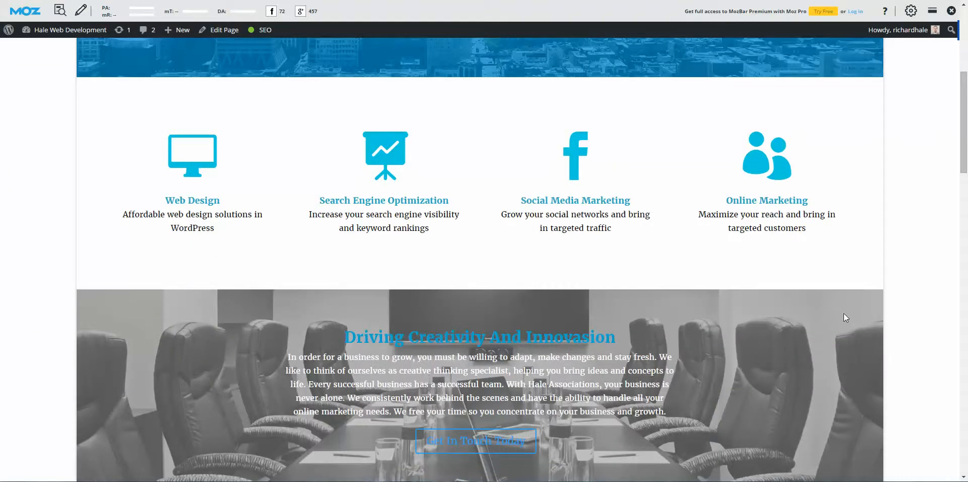
{"action": "scroll", "coordinate": [770, 283], "scroll_direction": "down", "scroll_amount": 2}
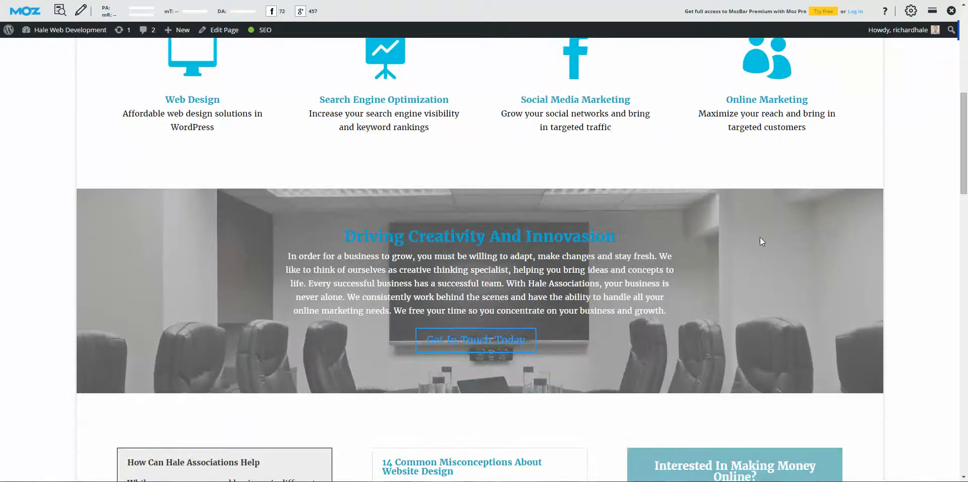
{"action": "scroll", "coordinate": [749, 247], "scroll_direction": "down", "scroll_amount": 3}
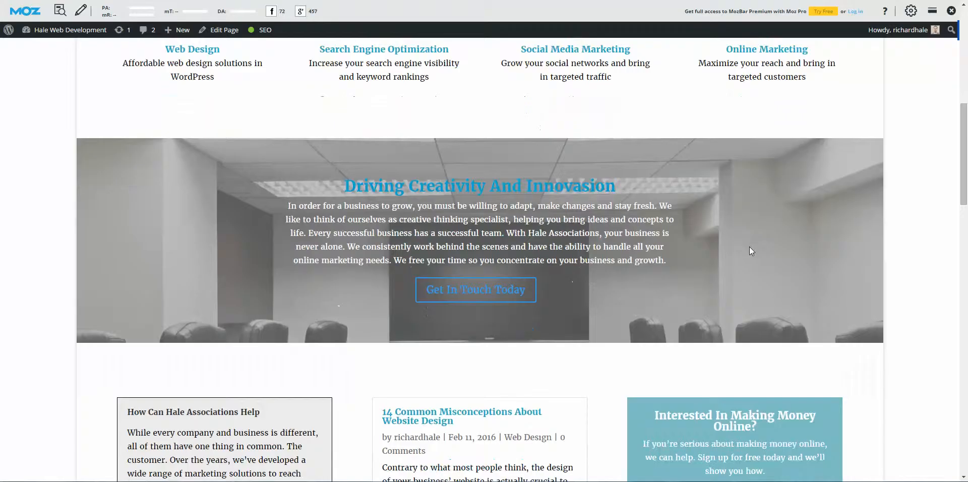
{"action": "scroll", "coordinate": [748, 248], "scroll_direction": "up", "scroll_amount": 5}
{"action": "scroll", "coordinate": [747, 251], "scroll_direction": "down", "scroll_amount": 5}
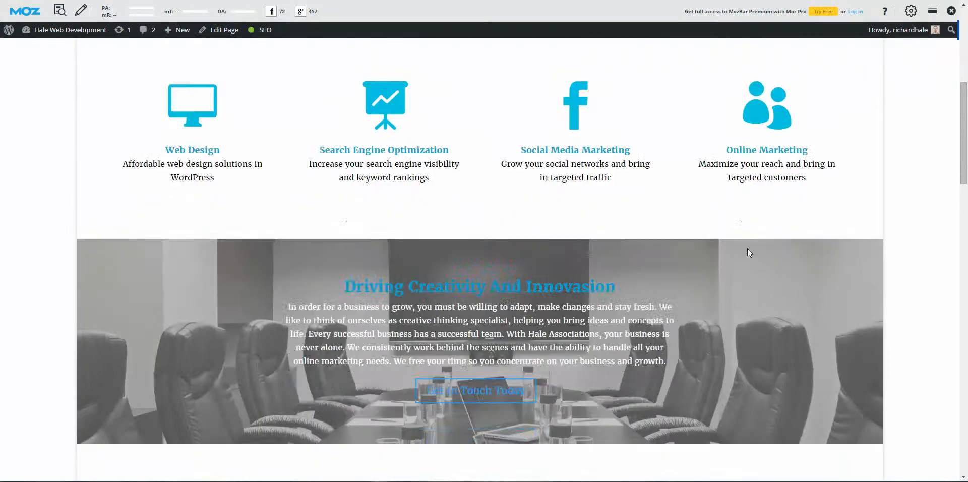
Examine the home page's three-column area with the accordion, blog posts, email sign-up form and circle counters.
{"action": "scroll", "coordinate": [795, 249], "scroll_direction": "down", "scroll_amount": 5}
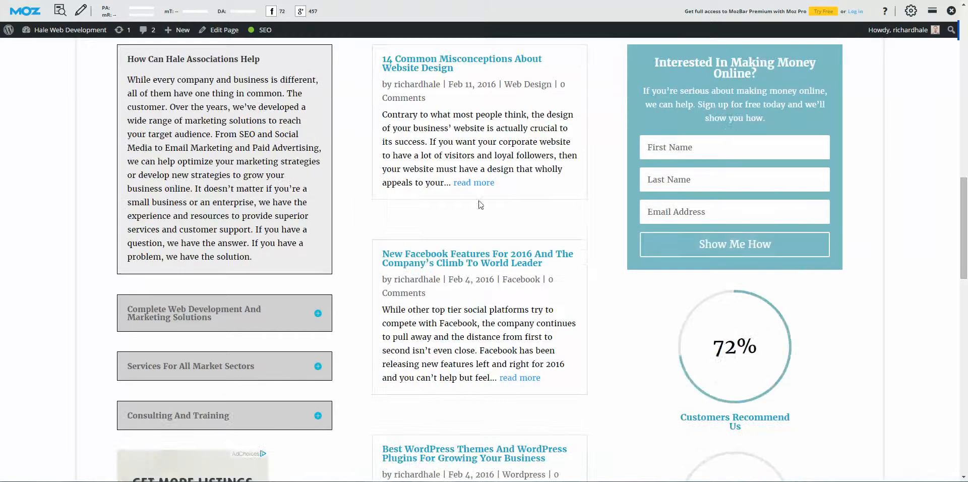
{"action": "scroll", "coordinate": [864, 308], "scroll_direction": "down", "scroll_amount": 1}
{"action": "scroll", "coordinate": [862, 308], "scroll_direction": "down", "scroll_amount": 5}
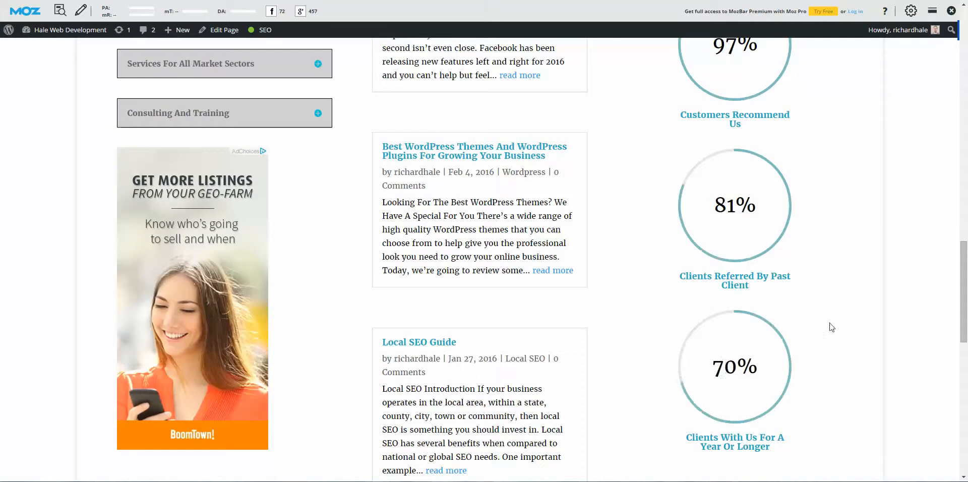
{"action": "scroll", "coordinate": [829, 327], "scroll_direction": "up", "scroll_amount": 6}
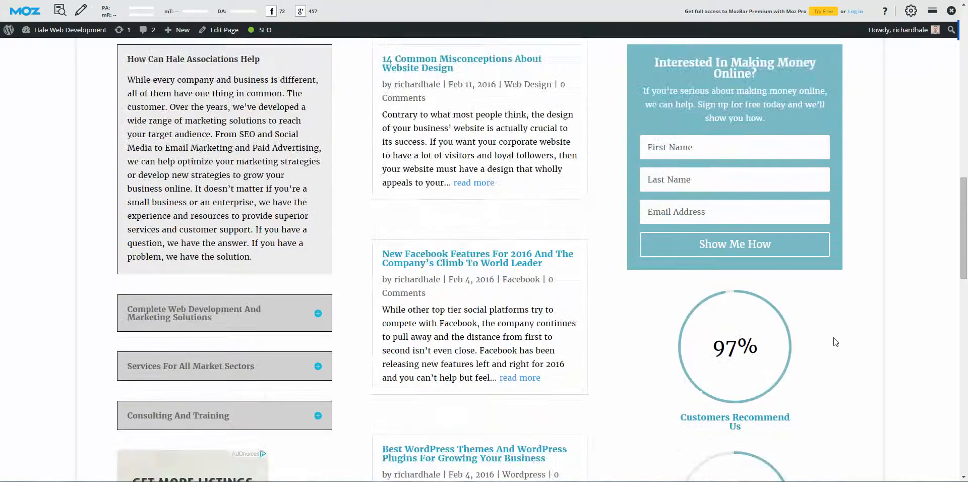
{"action": "scroll", "coordinate": [834, 338], "scroll_direction": "up", "scroll_amount": 2}
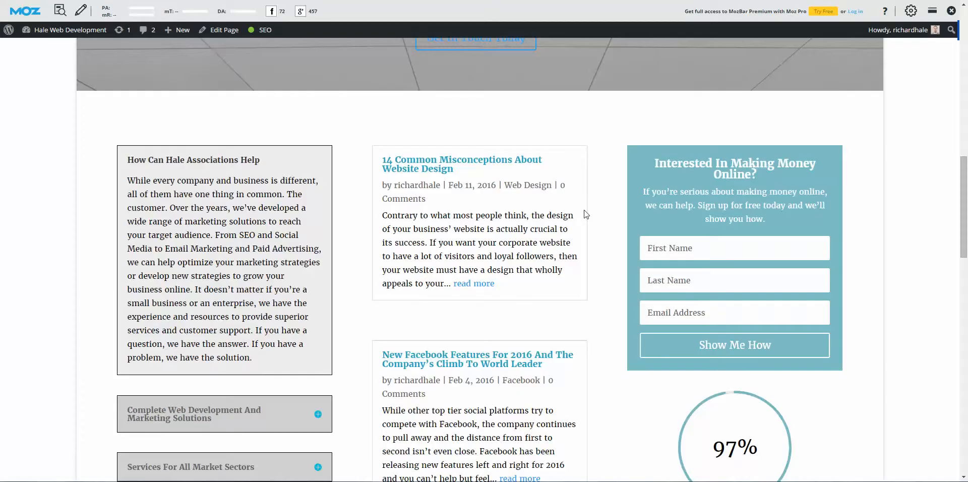
{"action": "scroll", "coordinate": [497, 149], "scroll_direction": "down", "scroll_amount": 4}
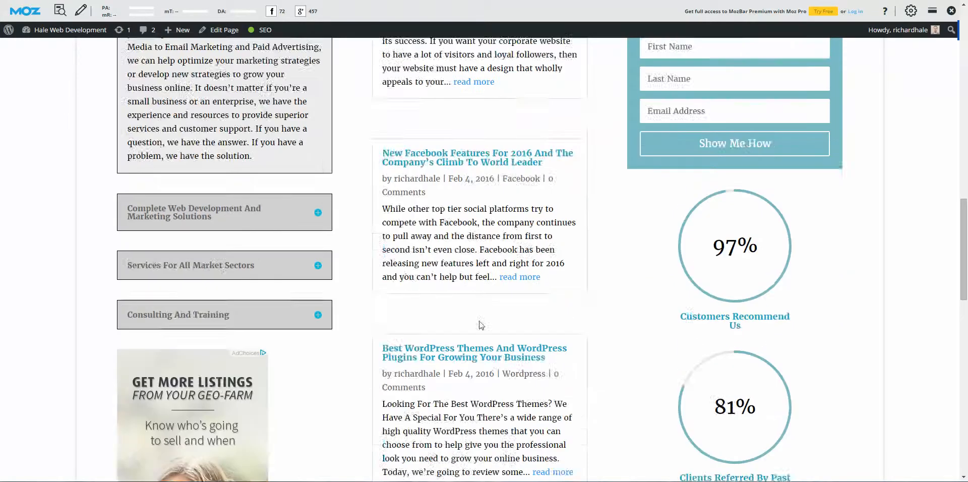
{"action": "scroll", "coordinate": [200, 170], "scroll_direction": "up", "scroll_amount": 3}
{"action": "scroll", "coordinate": [201, 171], "scroll_direction": "down", "scroll_amount": 2}
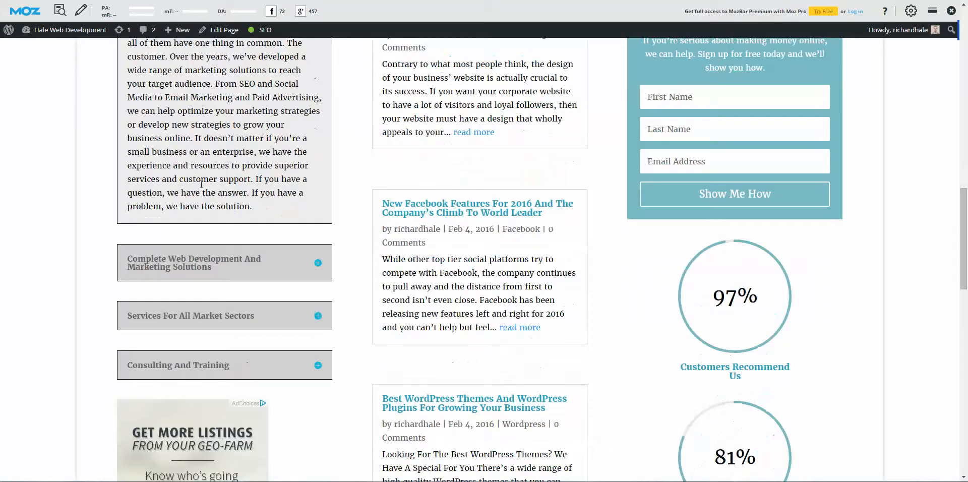
Expand the accordion sections Complete Web Development And Marketing Solutions and Services For All Market Sectors to view their text.
{"action": "left_click", "coordinate": [195, 265]}
{"action": "scroll", "coordinate": [223, 318], "scroll_direction": "up", "scroll_amount": 2}
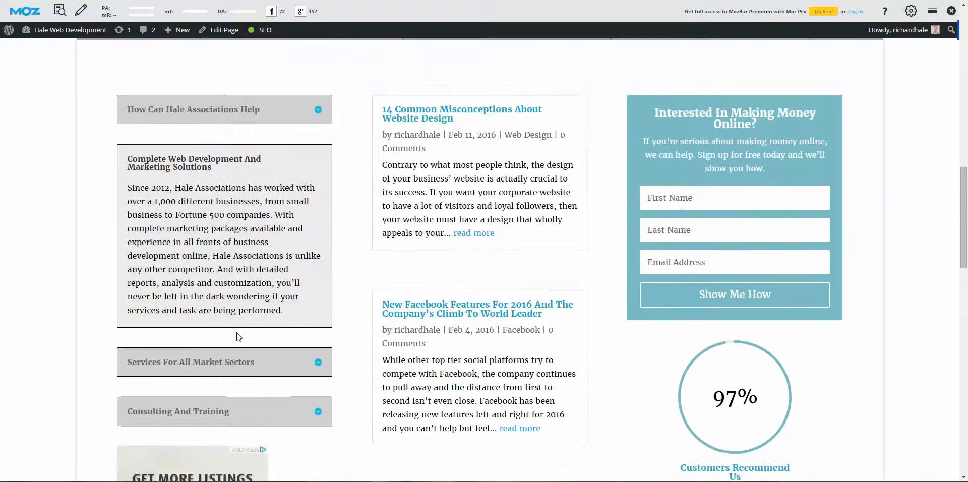
{"action": "left_click", "coordinate": [222, 359]}
{"action": "scroll", "coordinate": [300, 322], "scroll_direction": "down", "scroll_amount": 7}
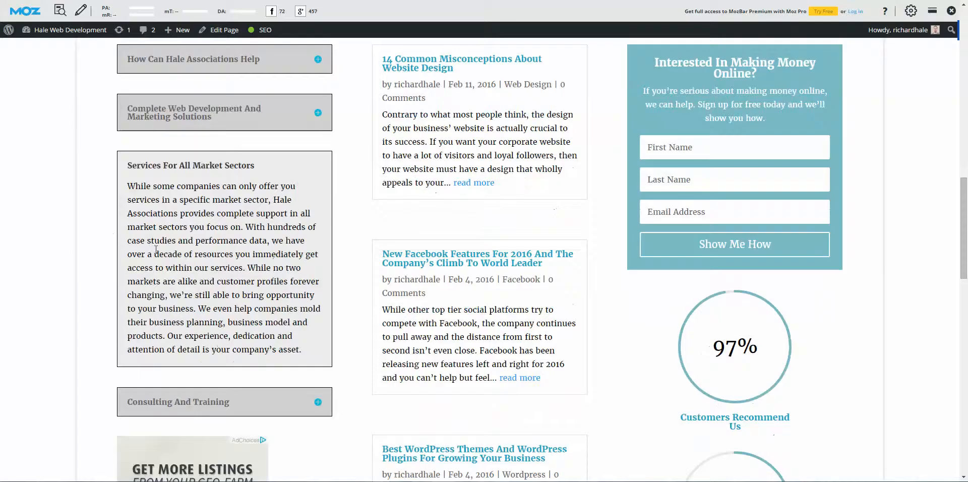
View the remaining blog posts and the footer widgets, and return to the top of the home page.
{"action": "scroll", "coordinate": [556, 307], "scroll_direction": "down", "scroll_amount": 4}
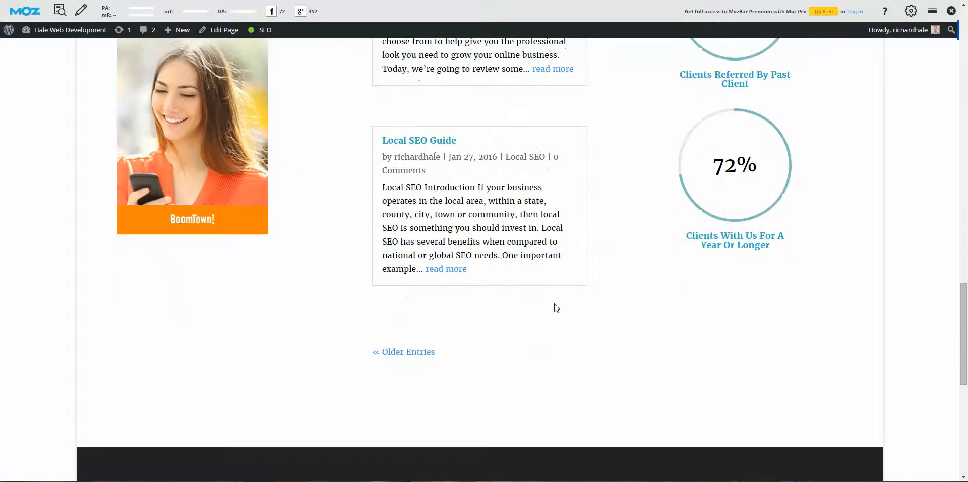
{"action": "scroll", "coordinate": [557, 307], "scroll_direction": "down", "scroll_amount": 8}
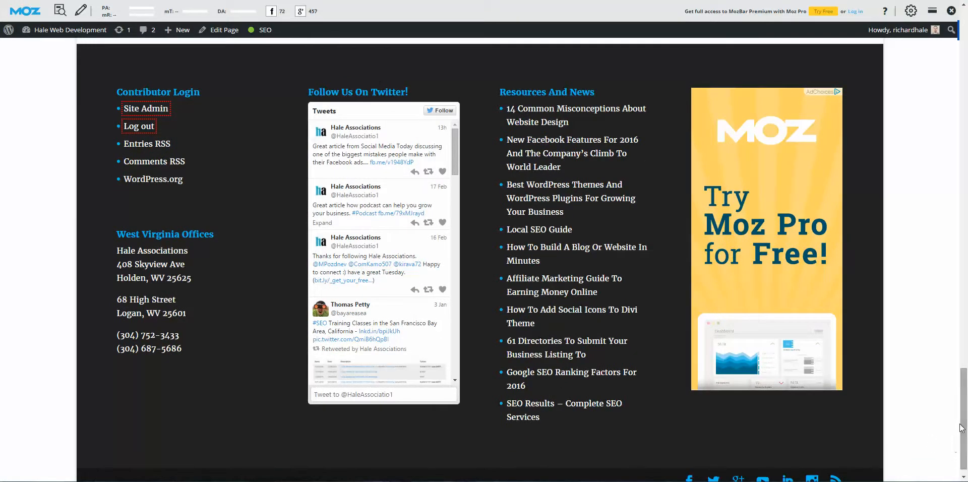
{"action": "left_click_drag", "start_coordinate": [963, 407], "coordinate": [965, 57]}
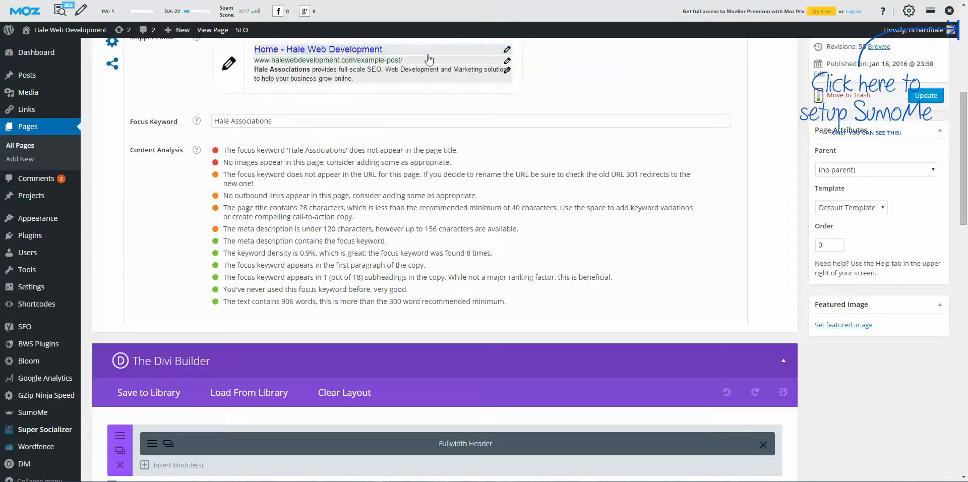
Review the Home page's title, Yoast SEO snippet, focus keyword and content analysis in the page editor.
{"action": "scroll", "coordinate": [527, 69], "scroll_direction": "down", "scroll_amount": 2}
{"action": "scroll", "coordinate": [527, 68], "scroll_direction": "down", "scroll_amount": 1}
{"action": "scroll", "coordinate": [576, 184], "scroll_direction": "up", "scroll_amount": 9}
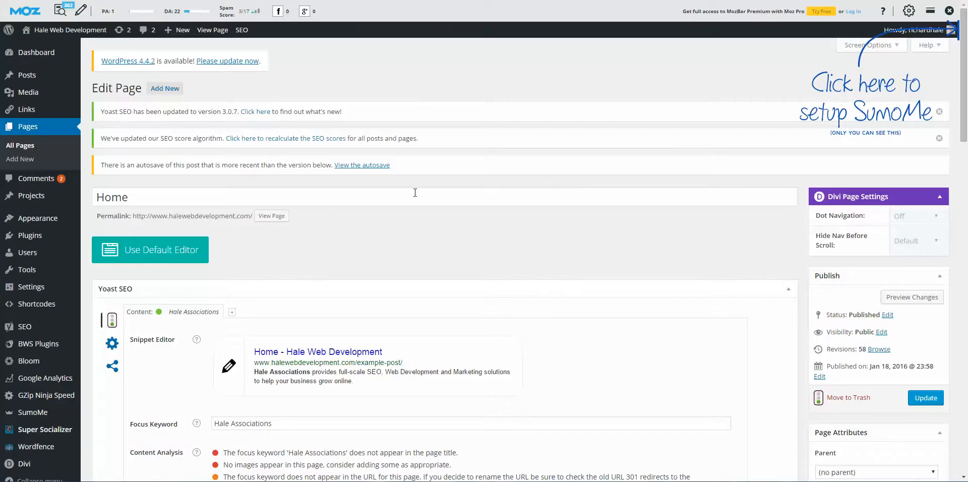
{"action": "scroll", "coordinate": [589, 182], "scroll_direction": "down", "scroll_amount": 2}
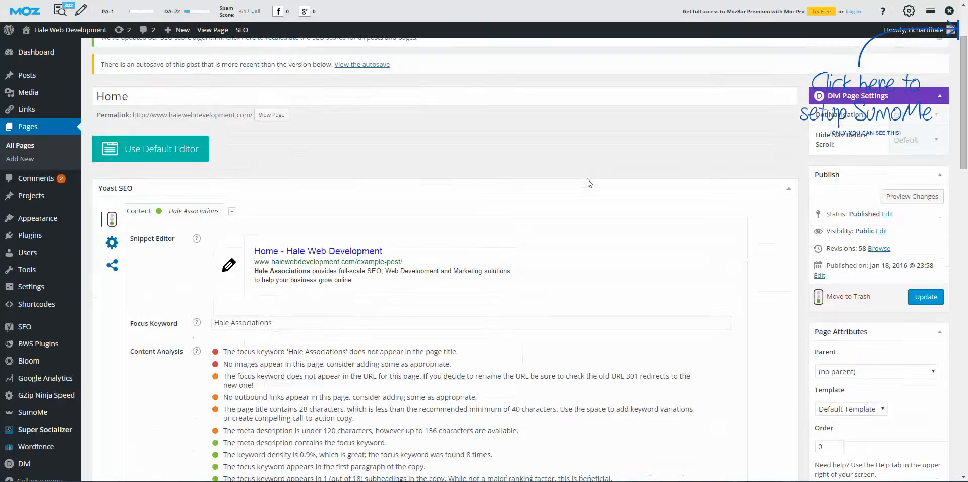
{"action": "scroll", "coordinate": [588, 183], "scroll_direction": "down", "scroll_amount": 7}
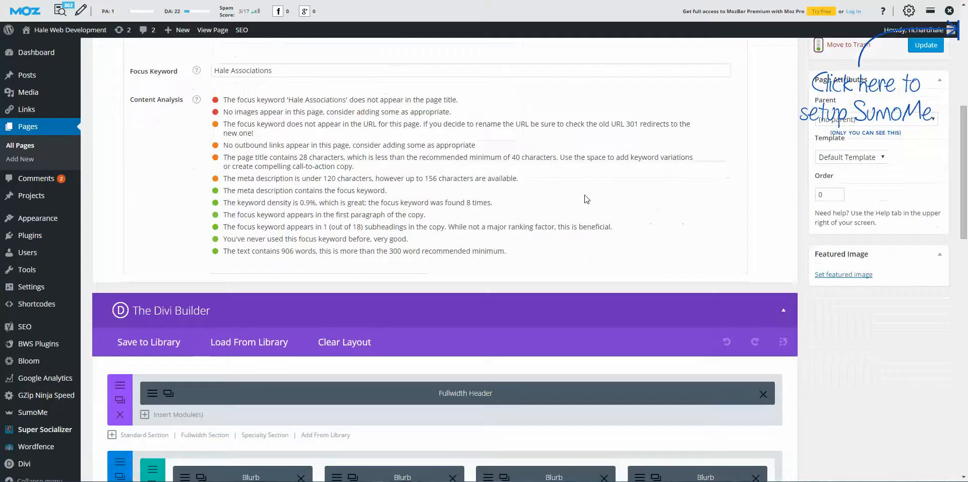
{"action": "scroll", "coordinate": [588, 201], "scroll_direction": "up", "scroll_amount": 4}
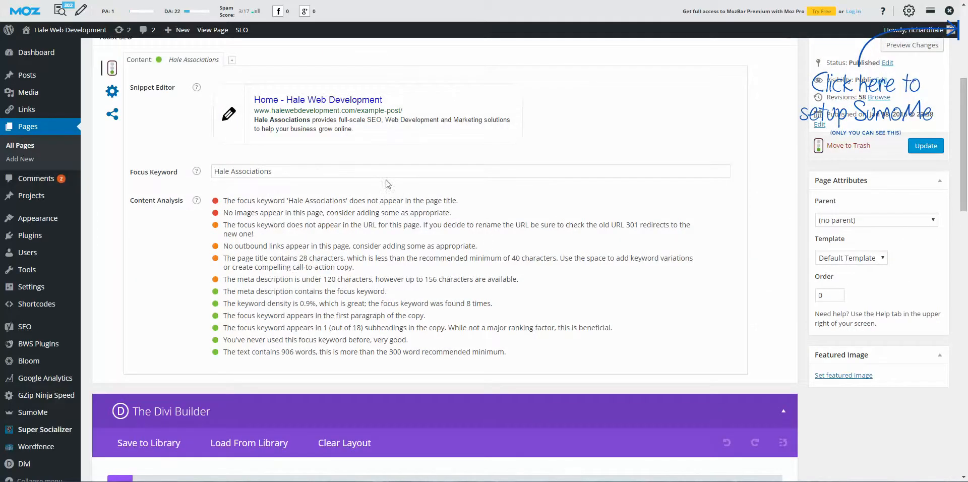
{"action": "scroll", "coordinate": [399, 177], "scroll_direction": "down", "scroll_amount": 3}
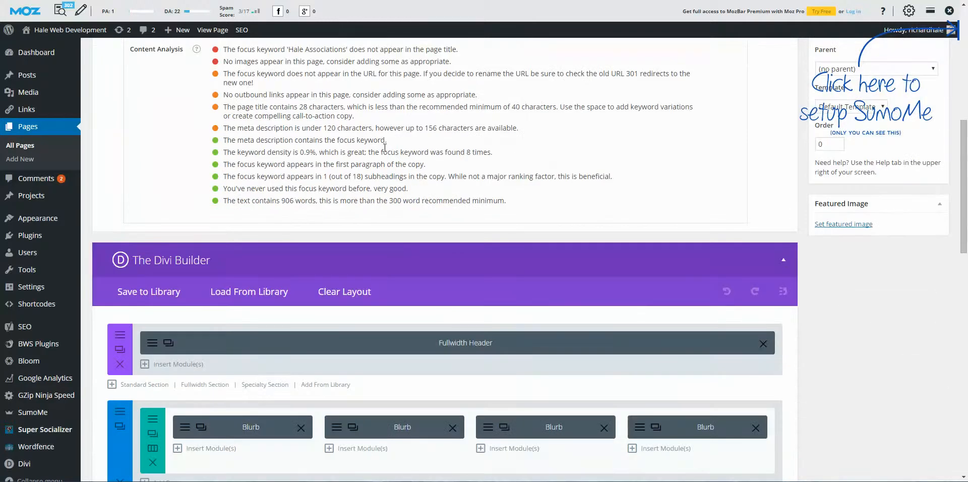
Examine the Divi Builder layout of the Home page, including its sections, rows, modules and layout options.
{"action": "scroll", "coordinate": [391, 161], "scroll_direction": "down", "scroll_amount": 2}
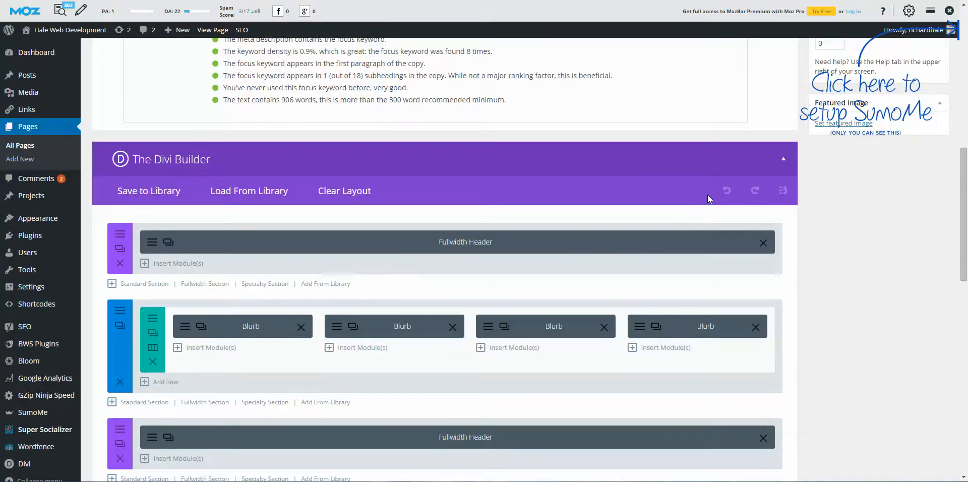
{"action": "scroll", "coordinate": [707, 194], "scroll_direction": "down", "scroll_amount": 1}
{"action": "scroll", "coordinate": [707, 216], "scroll_direction": "down", "scroll_amount": 1}
{"action": "scroll", "coordinate": [703, 240], "scroll_direction": "down", "scroll_amount": 3}
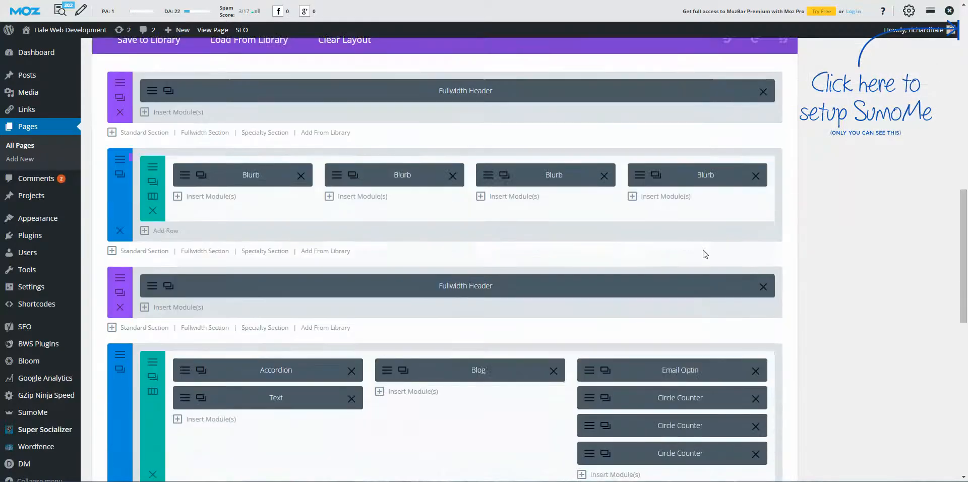
{"action": "scroll", "coordinate": [702, 281], "scroll_direction": "up", "scroll_amount": 2}
{"action": "scroll", "coordinate": [700, 283], "scroll_direction": "up", "scroll_amount": 1}
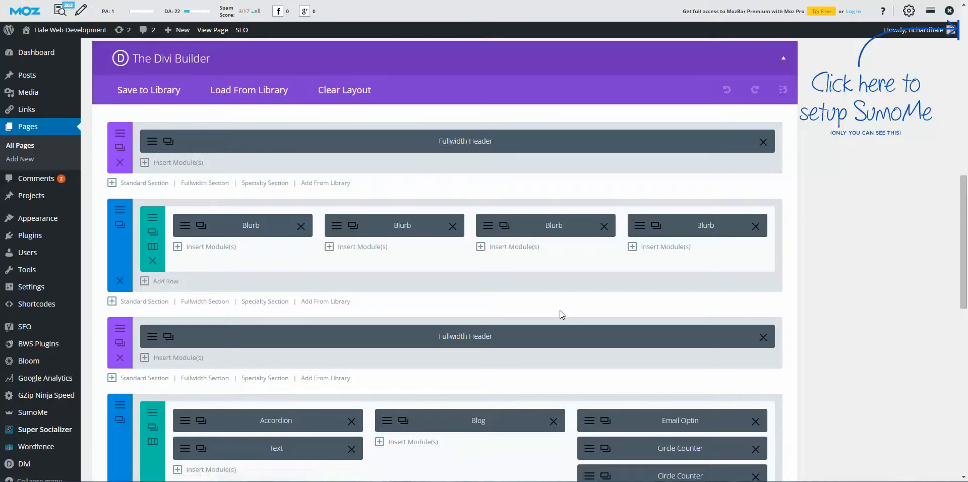
{"action": "scroll", "coordinate": [559, 310], "scroll_direction": "down", "scroll_amount": 1}
{"action": "scroll", "coordinate": [322, 381], "scroll_direction": "up", "scroll_amount": 1}
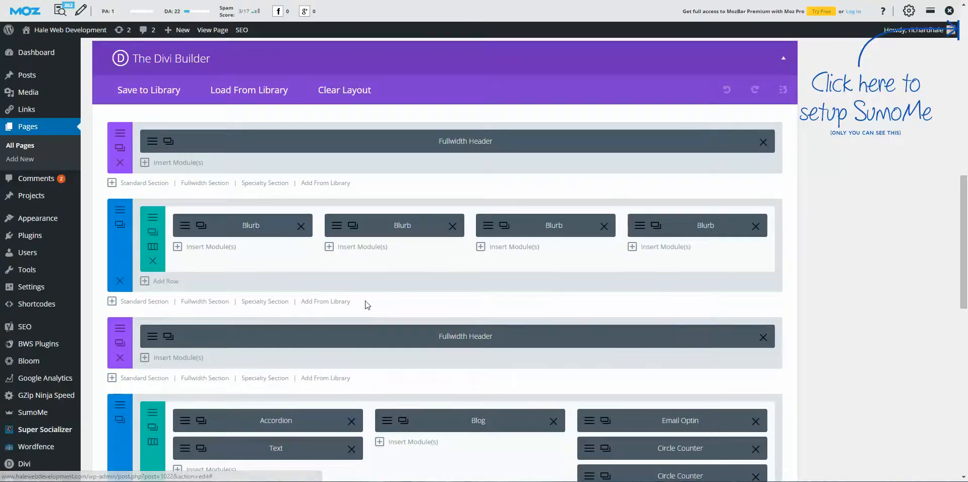
{"action": "scroll", "coordinate": [368, 302], "scroll_direction": "up", "scroll_amount": 1}
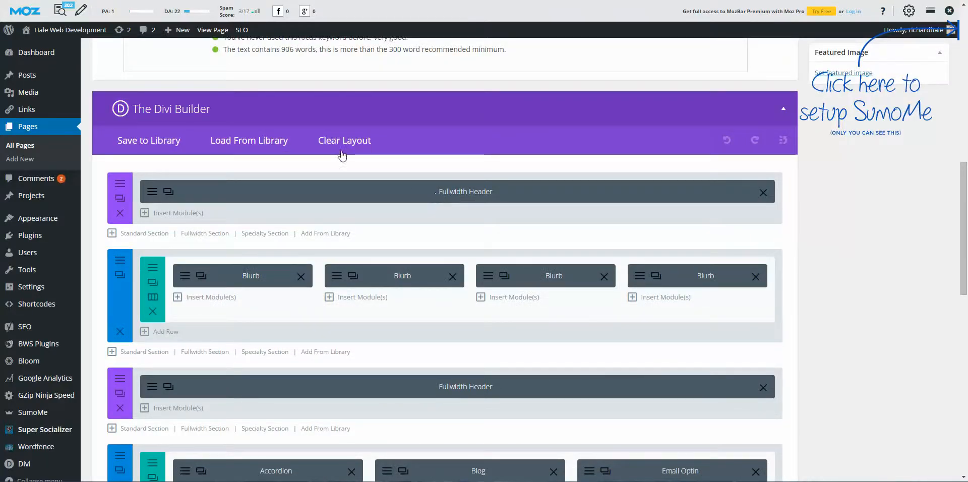
{"action": "left_click", "coordinate": [131, 1]}
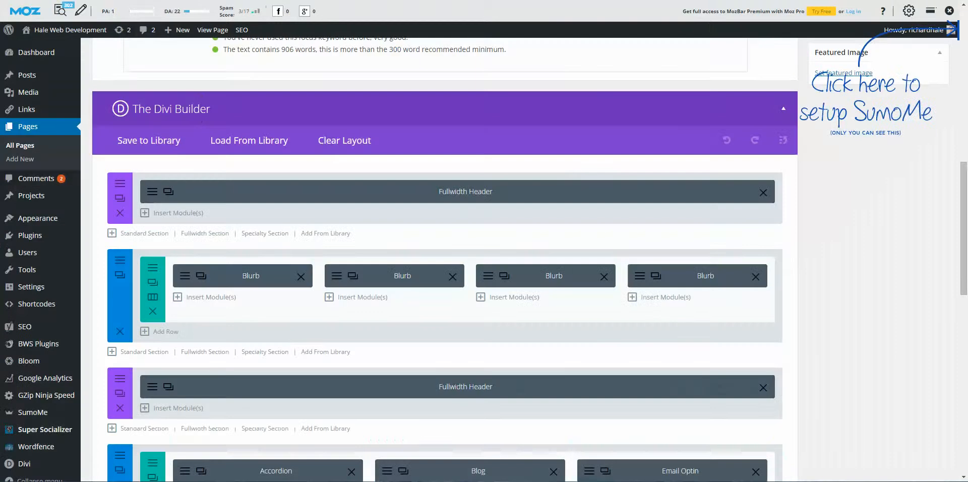
Open the settings of the first Fullwidth Header module and choose Center as the text and logo orientation.
{"action": "left_click", "coordinate": [153, 191]}
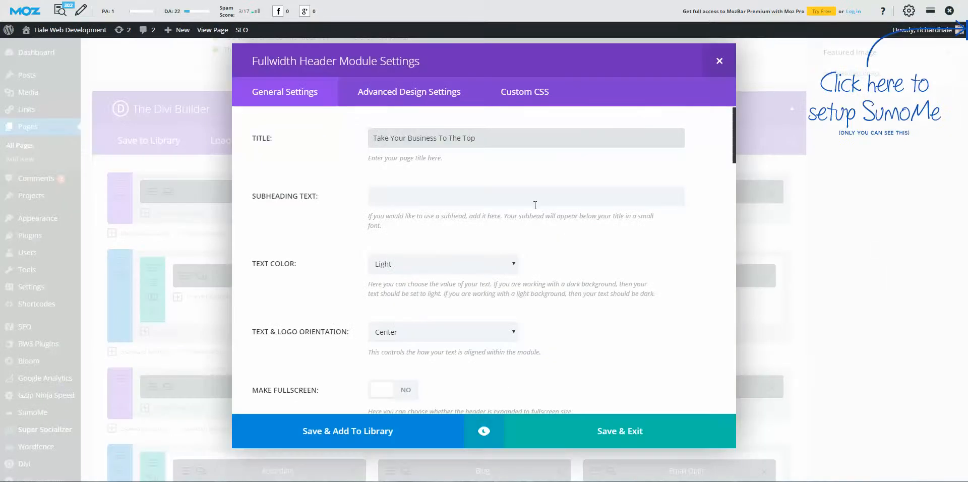
{"action": "scroll", "coordinate": [534, 205], "scroll_direction": "down", "scroll_amount": 1}
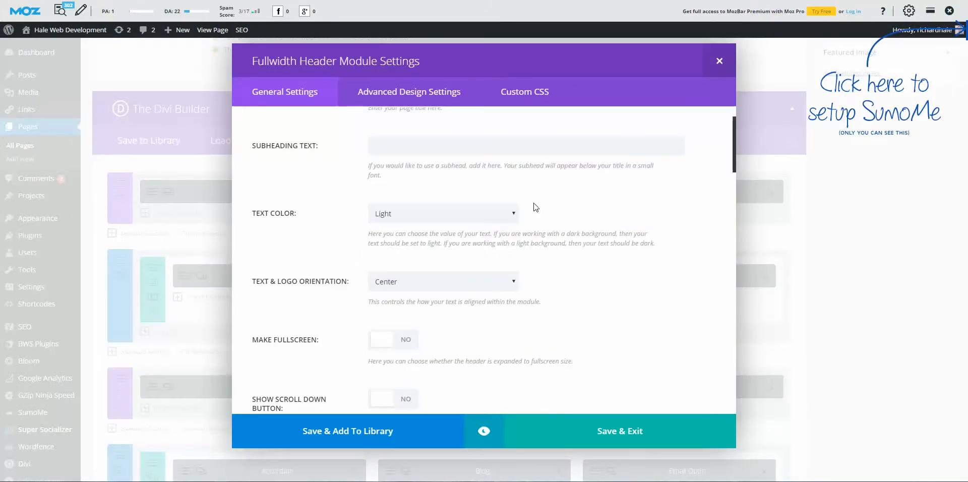
{"action": "scroll", "coordinate": [537, 212], "scroll_direction": "down", "scroll_amount": 1}
{"action": "left_click", "coordinate": [507, 231]}
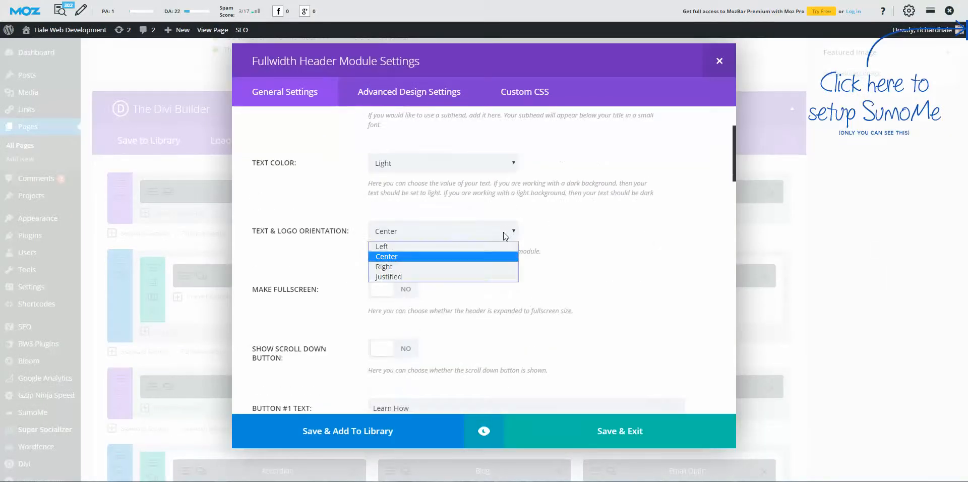
{"action": "left_click", "coordinate": [466, 254]}
{"action": "scroll", "coordinate": [463, 247], "scroll_direction": "down", "scroll_amount": 2}
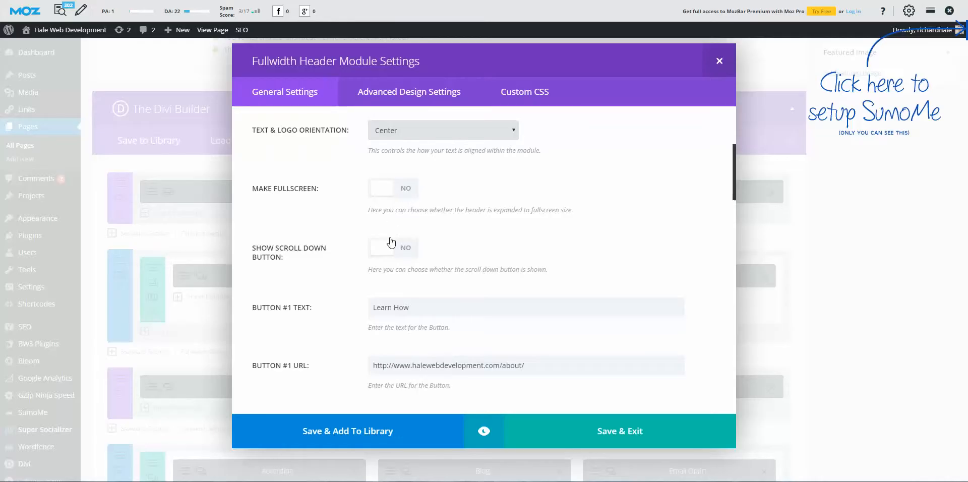
Review the header module's button text and URL fields and place the cursor in the empty Button #2 Text field.
{"action": "scroll", "coordinate": [436, 213], "scroll_direction": "down", "scroll_amount": 3}
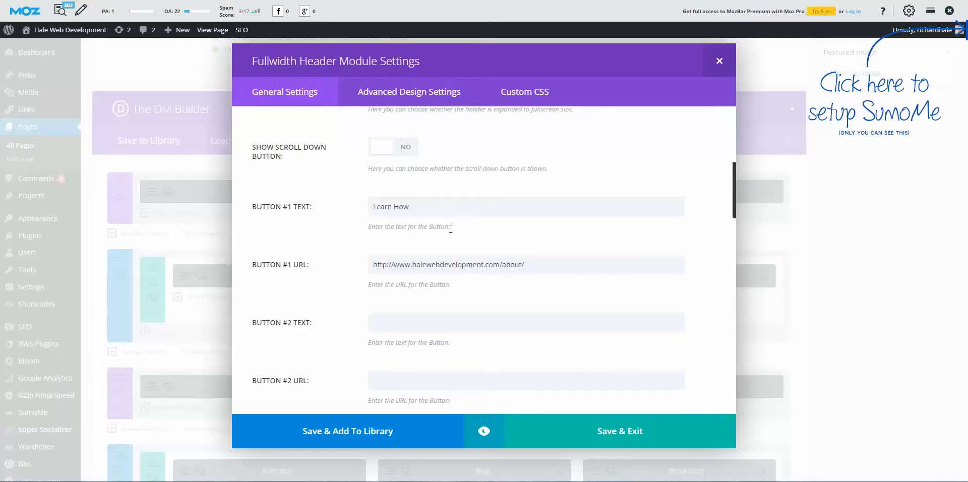
{"action": "scroll", "coordinate": [450, 231], "scroll_direction": "down", "scroll_amount": 2}
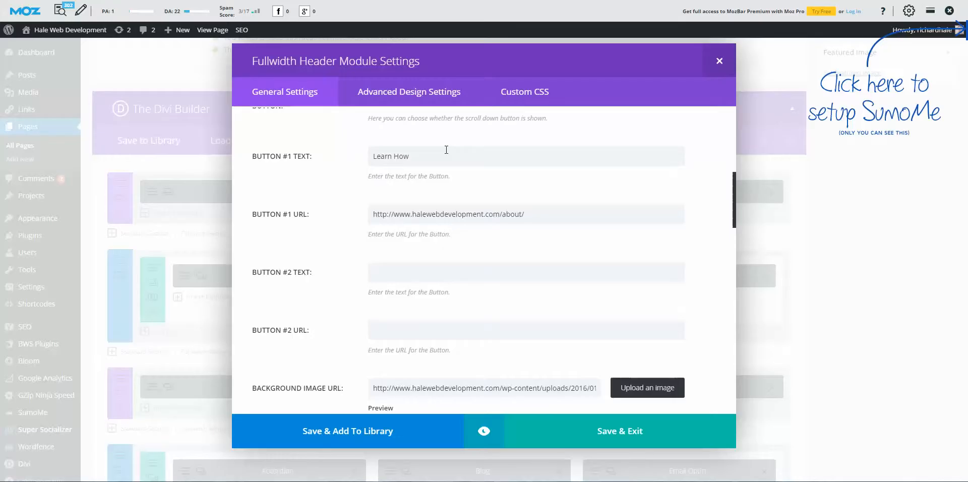
{"action": "left_click", "coordinate": [400, 280]}
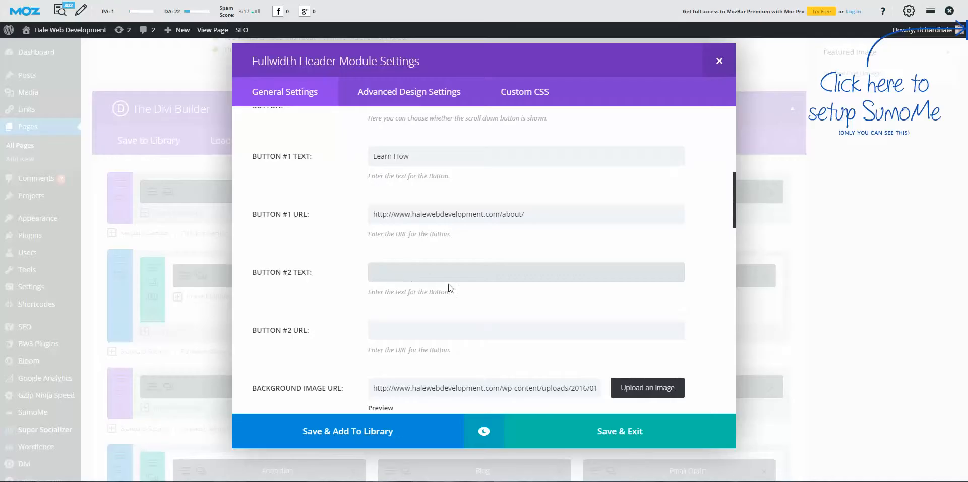
Review the Fullwidth Header module's background image setting and open its background color picker, then close the picker unchanged.
{"action": "scroll", "coordinate": [483, 292], "scroll_direction": "down", "scroll_amount": 1}
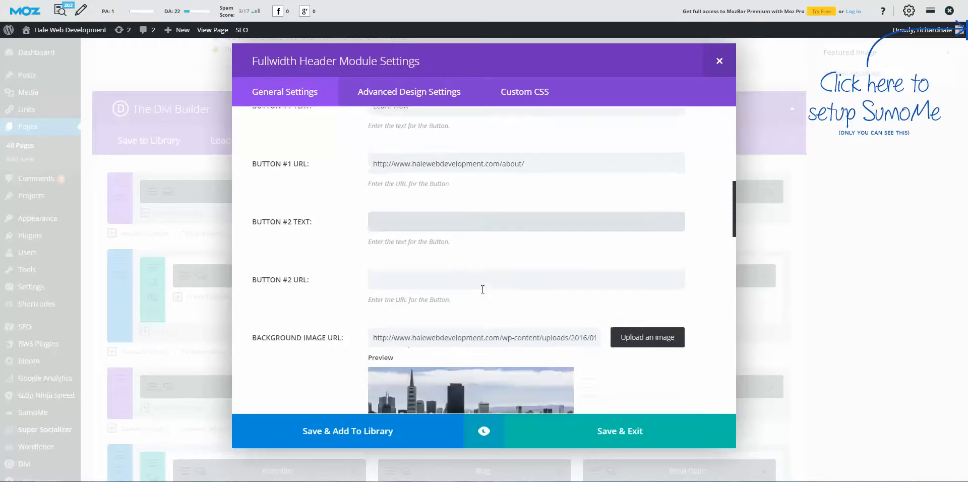
{"action": "scroll", "coordinate": [494, 285], "scroll_direction": "down", "scroll_amount": 3}
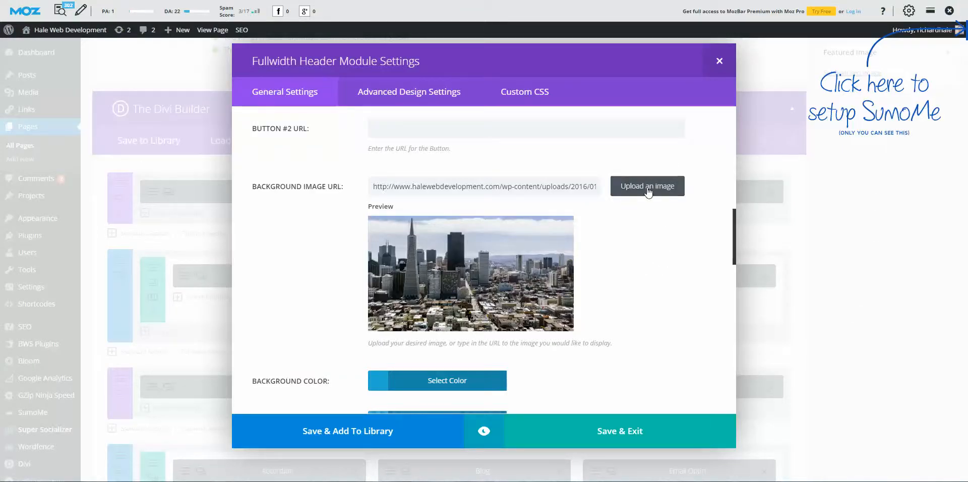
{"action": "scroll", "coordinate": [648, 192], "scroll_direction": "down", "scroll_amount": 2}
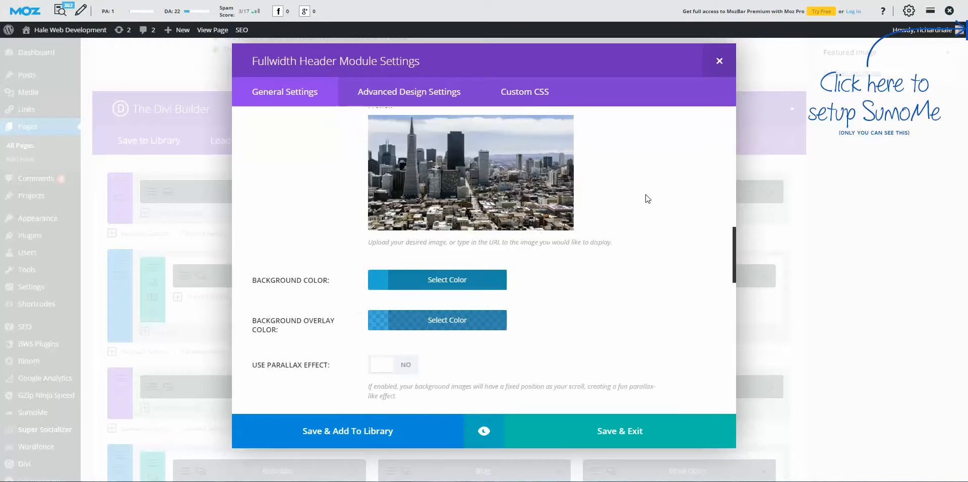
{"action": "scroll", "coordinate": [615, 249], "scroll_direction": "down", "scroll_amount": 2}
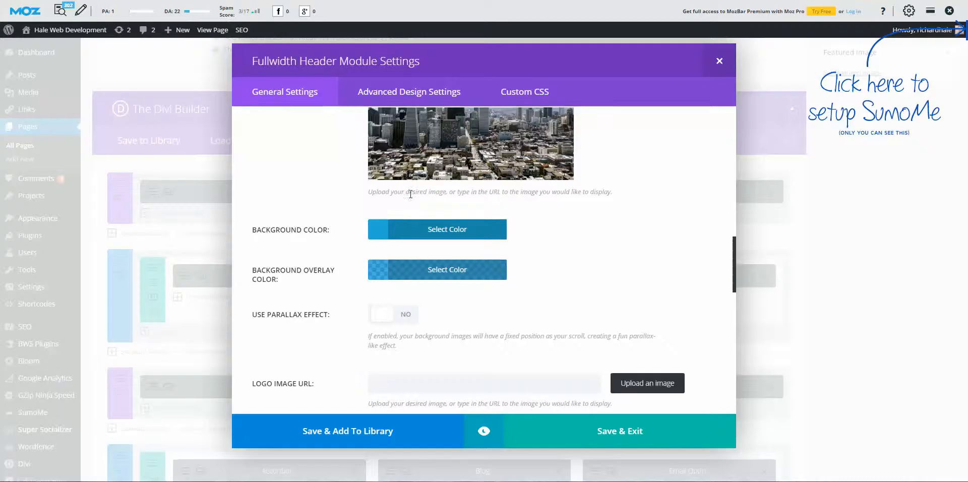
{"action": "left_click", "coordinate": [429, 229]}
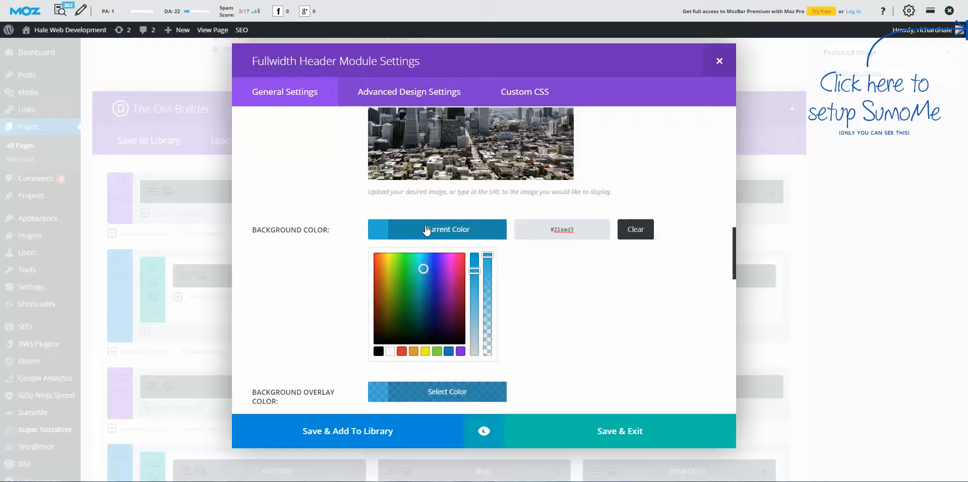
{"action": "left_click", "coordinate": [653, 272]}
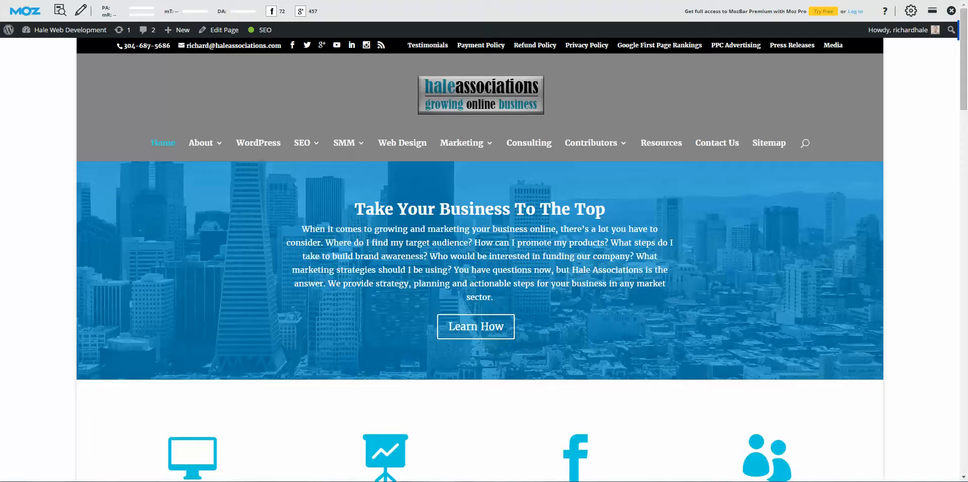
Examine the live home page's header, service blurbs and the parallax background of the Driving Creativity section.
{"action": "scroll", "coordinate": [217, 242], "scroll_direction": "down", "scroll_amount": 3}
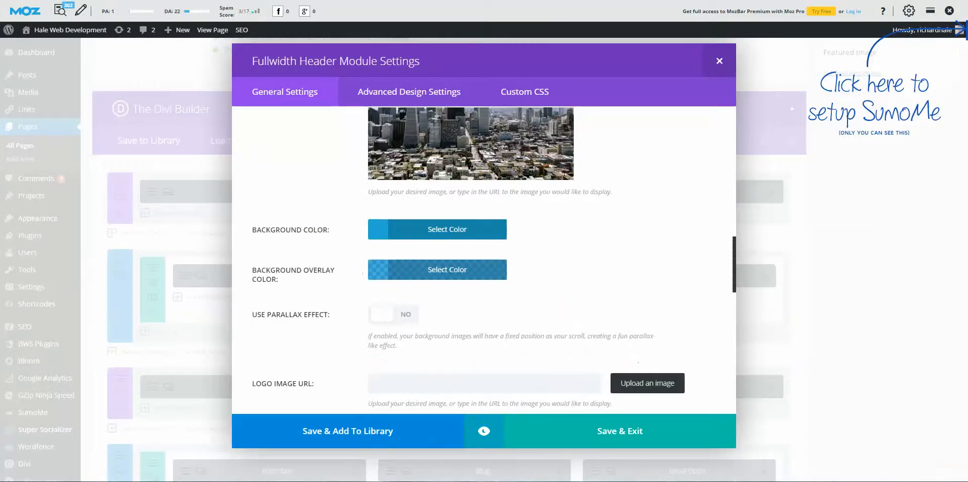
{"action": "scroll", "coordinate": [413, 203], "scroll_direction": "down", "scroll_amount": 2}
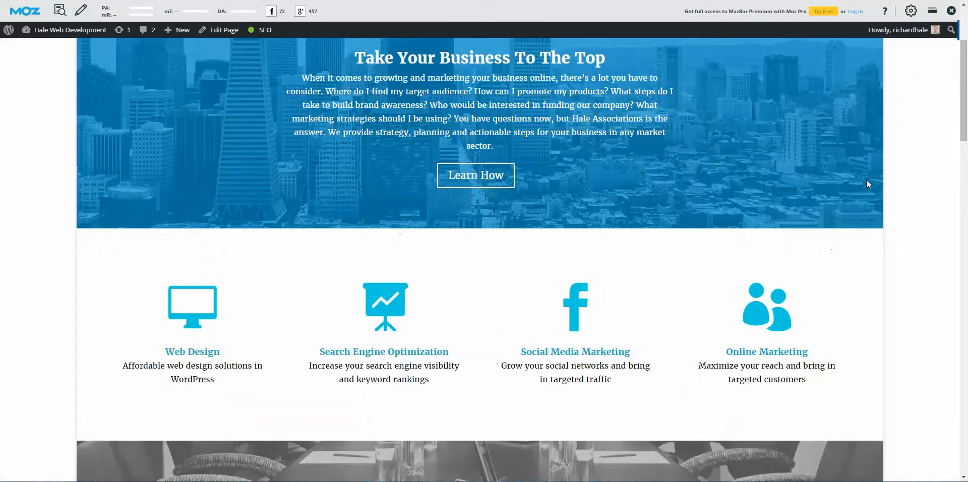
{"action": "scroll", "coordinate": [866, 179], "scroll_direction": "down", "scroll_amount": 2}
{"action": "scroll", "coordinate": [866, 179], "scroll_direction": "down", "scroll_amount": 2}
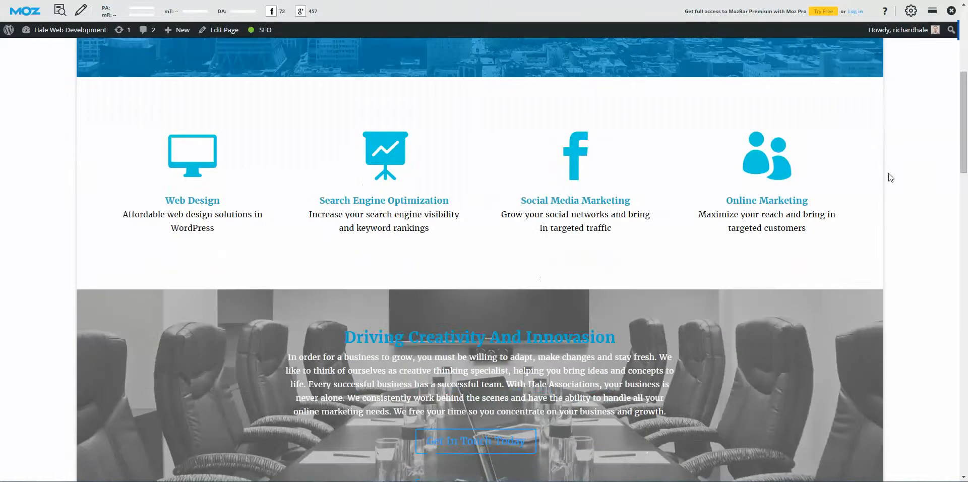
{"action": "scroll", "coordinate": [873, 175], "scroll_direction": "down", "scroll_amount": 1}
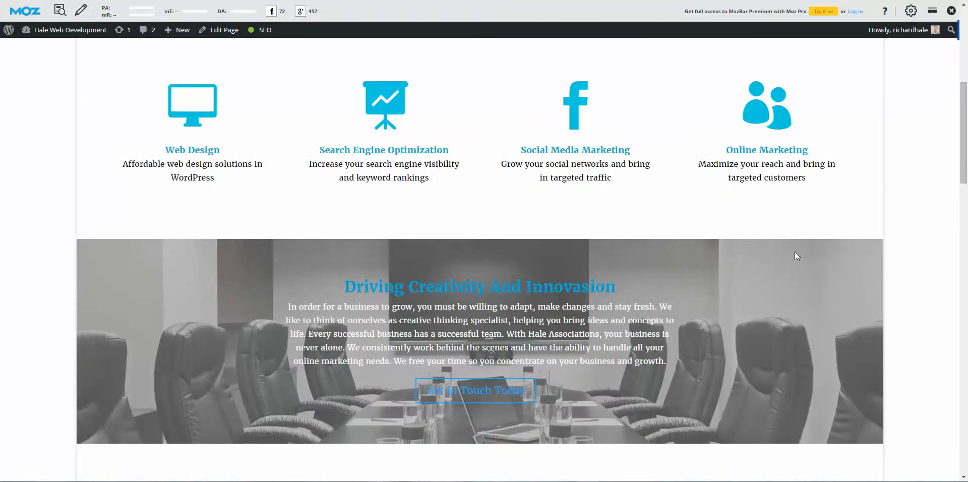
{"action": "scroll", "coordinate": [794, 252], "scroll_direction": "down", "scroll_amount": 2}
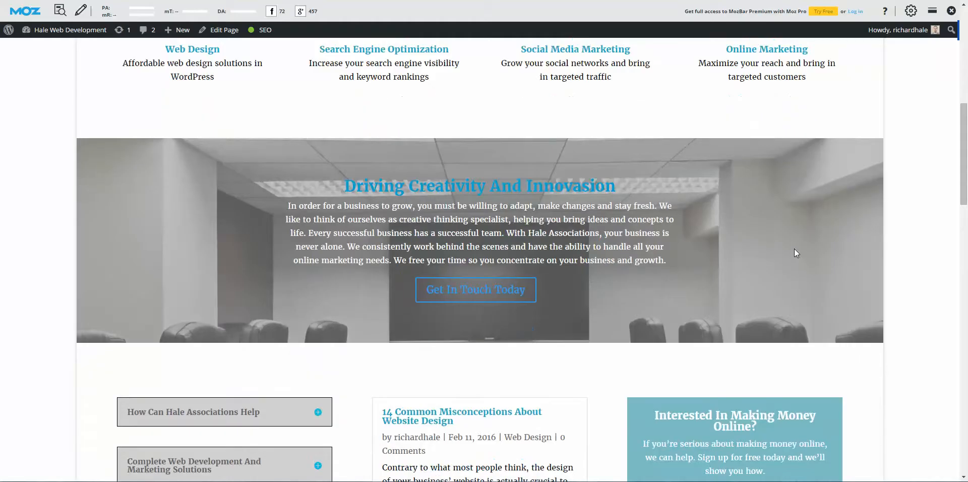
{"action": "scroll", "coordinate": [780, 223], "scroll_direction": "down", "scroll_amount": 2}
{"action": "scroll", "coordinate": [779, 242], "scroll_direction": "up", "scroll_amount": 3}
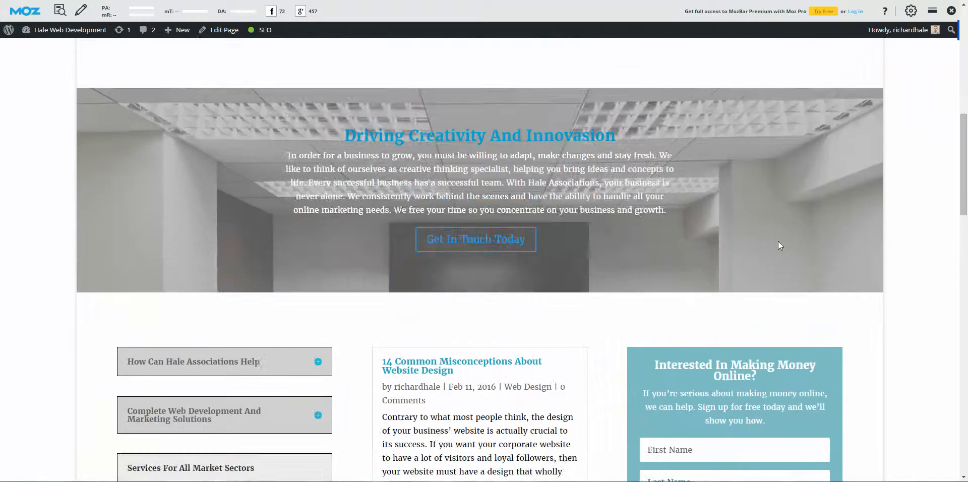
{"action": "scroll", "coordinate": [778, 241], "scroll_direction": "up", "scroll_amount": 2}
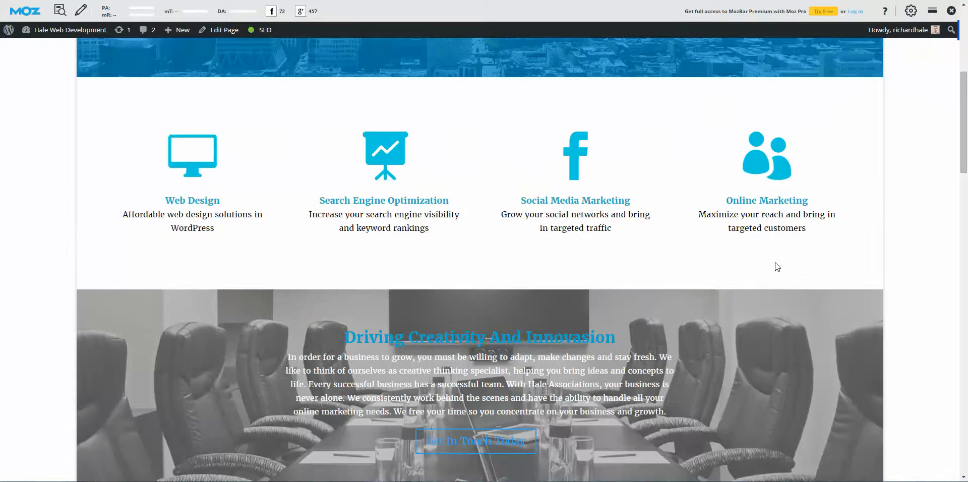
{"action": "scroll", "coordinate": [771, 262], "scroll_direction": "down", "scroll_amount": 2}
{"action": "scroll", "coordinate": [770, 271], "scroll_direction": "down", "scroll_amount": 1}
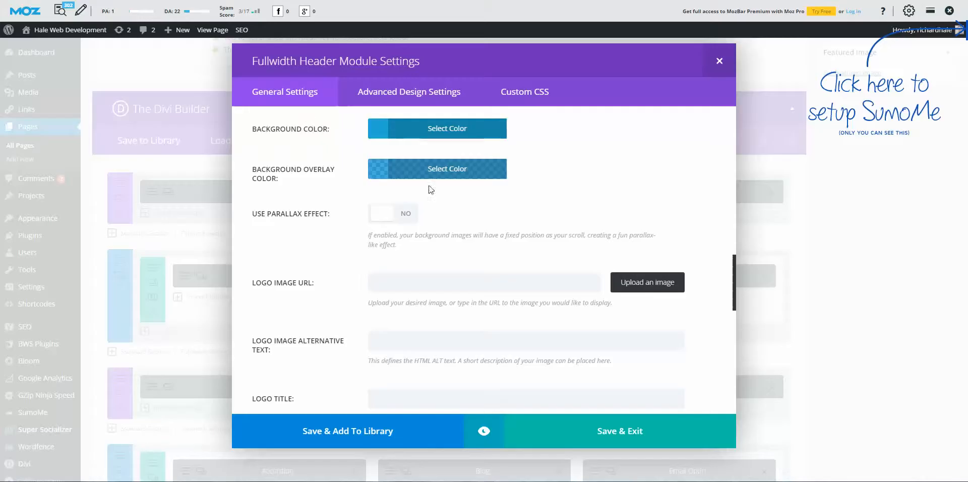
Review the header module's logo, header image, vertical alignment and content settings, and compare the content text with the live page header.
{"action": "scroll", "coordinate": [509, 214], "scroll_direction": "down", "scroll_amount": 1}
{"action": "scroll", "coordinate": [524, 198], "scroll_direction": "down", "scroll_amount": 1}
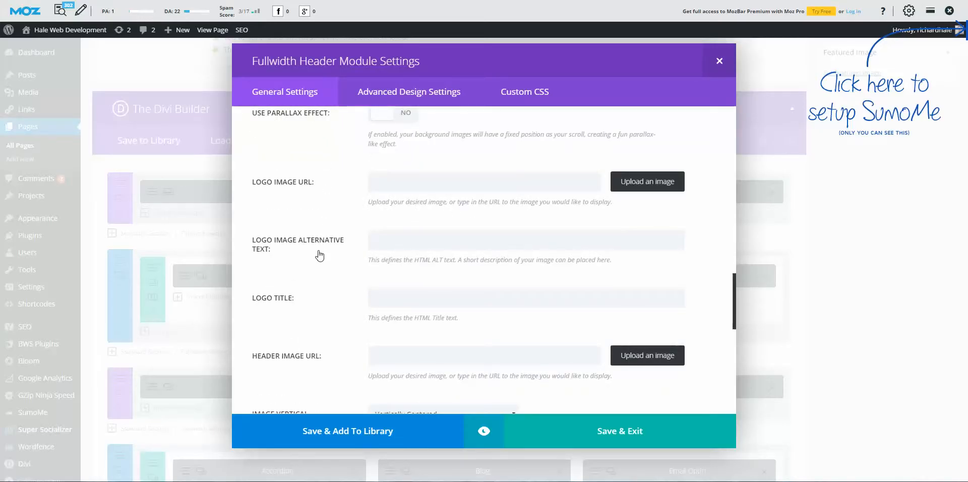
{"action": "scroll", "coordinate": [496, 290], "scroll_direction": "down", "scroll_amount": 2}
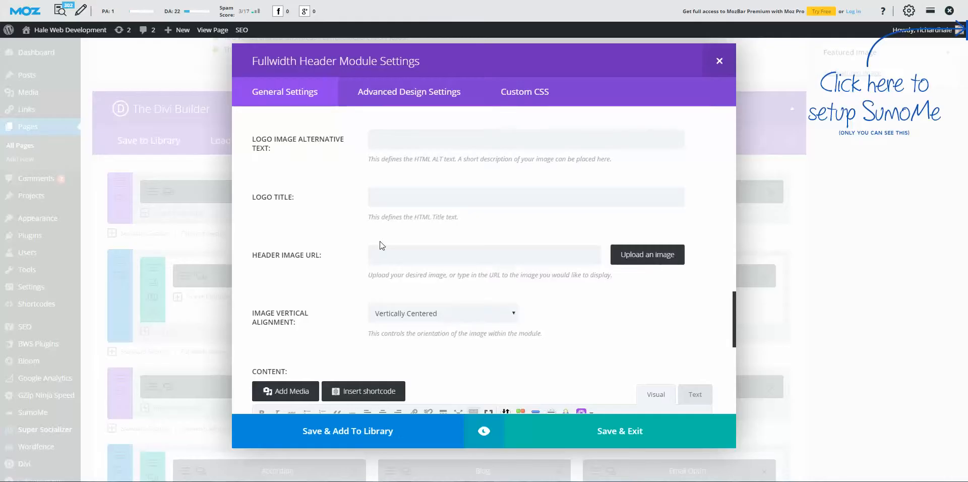
{"action": "scroll", "coordinate": [400, 248], "scroll_direction": "down", "scroll_amount": 2}
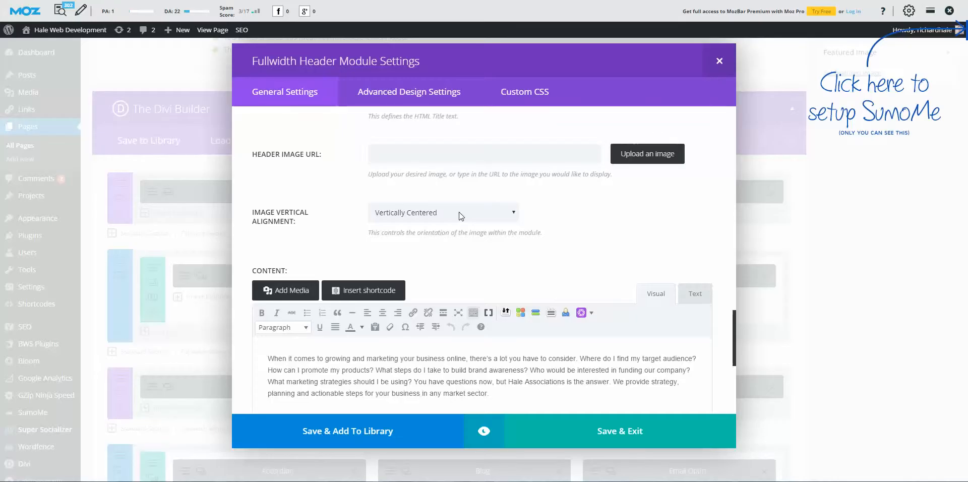
{"action": "scroll", "coordinate": [460, 216], "scroll_direction": "down", "scroll_amount": 2}
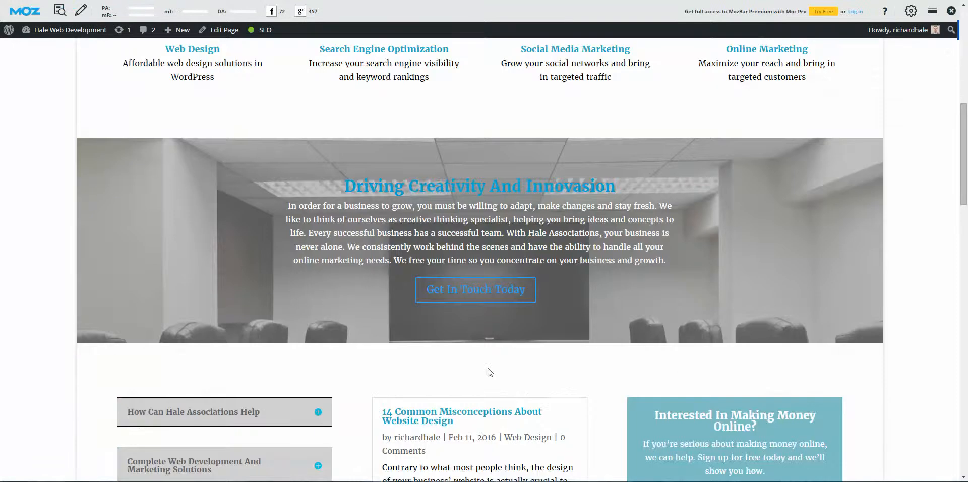
{"action": "scroll", "coordinate": [492, 366], "scroll_direction": "up", "scroll_amount": 6}
{"action": "scroll", "coordinate": [497, 359], "scroll_direction": "up", "scroll_amount": 3}
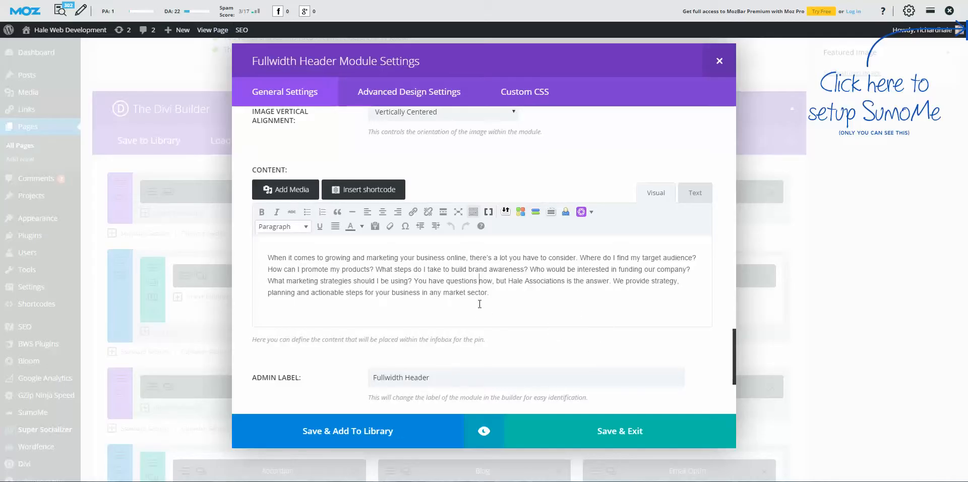
Examine the header module's advanced design settings for title, subhead and content styling, scroll down icon and text width.
{"action": "left_click", "coordinate": [384, 91]}
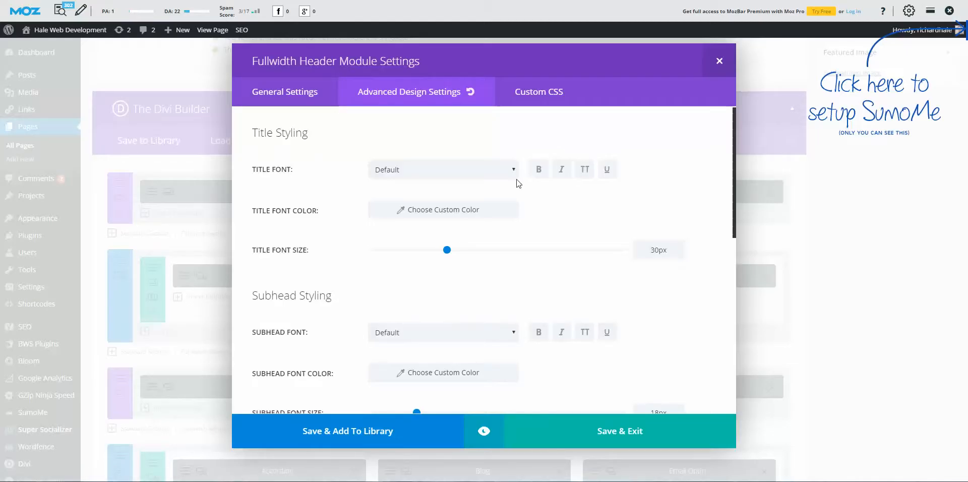
{"action": "scroll", "coordinate": [514, 179], "scroll_direction": "down", "scroll_amount": 1}
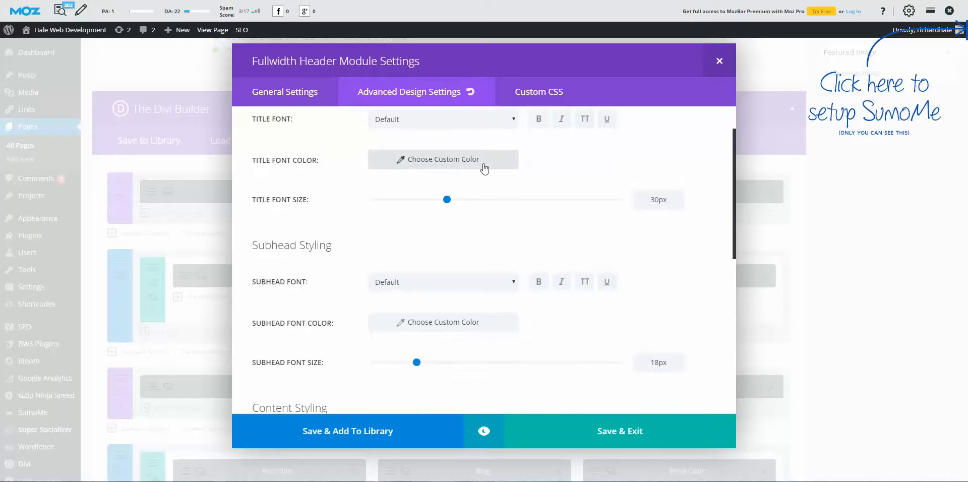
{"action": "scroll", "coordinate": [487, 163], "scroll_direction": "down", "scroll_amount": 2}
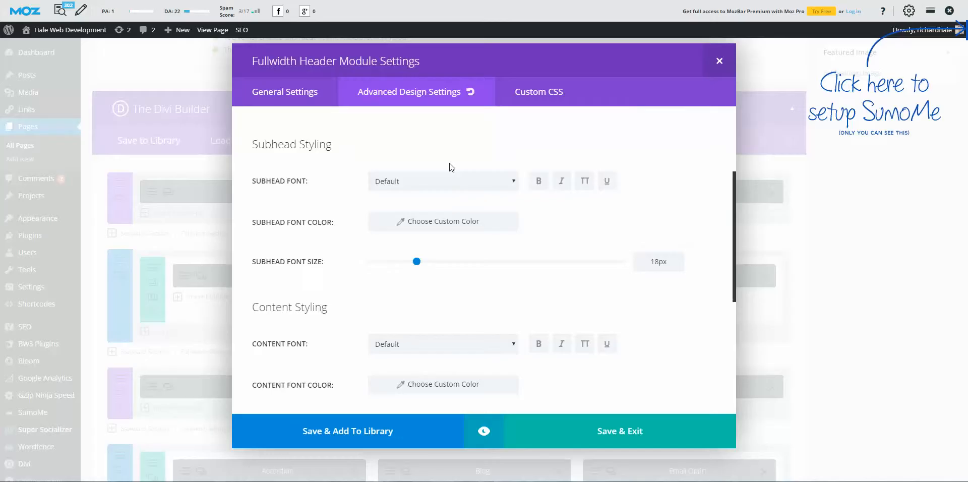
{"action": "scroll", "coordinate": [455, 171], "scroll_direction": "down", "scroll_amount": 2}
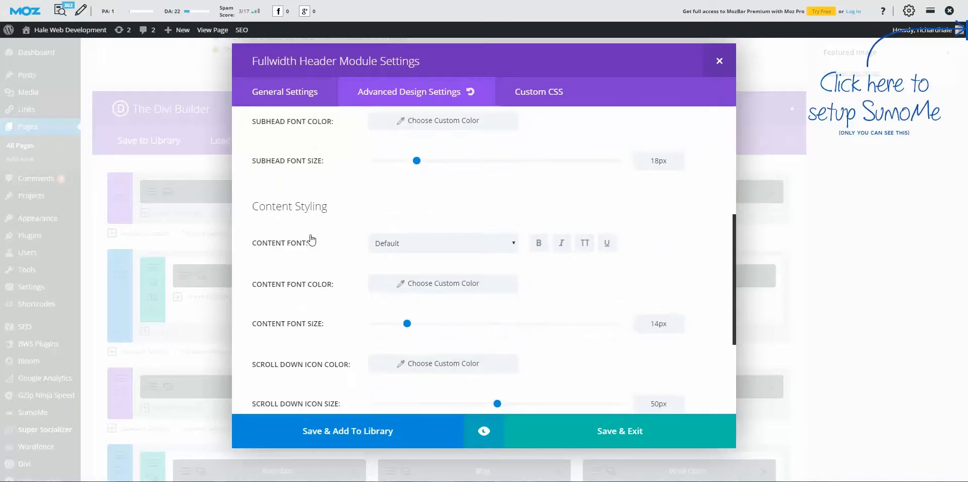
{"action": "scroll", "coordinate": [322, 246], "scroll_direction": "down", "scroll_amount": 1}
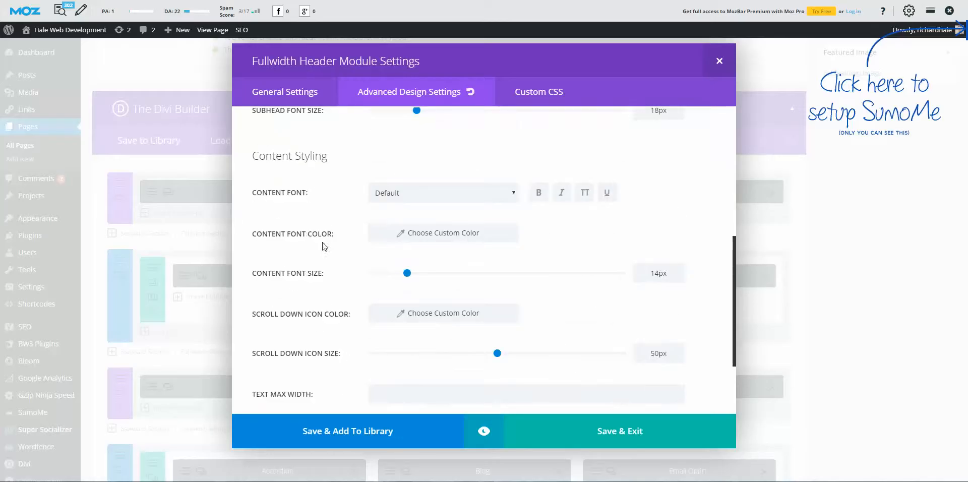
{"action": "scroll", "coordinate": [649, 265], "scroll_direction": "down", "scroll_amount": 1}
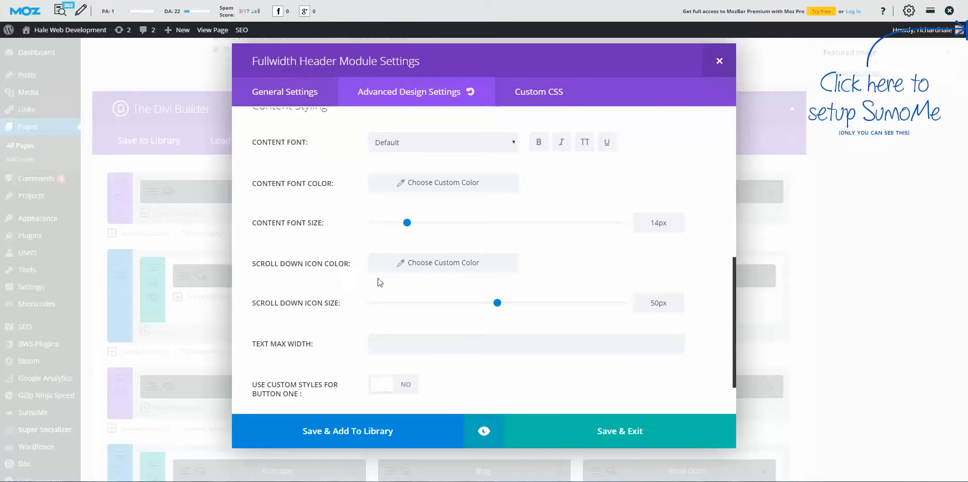
{"action": "scroll", "coordinate": [447, 308], "scroll_direction": "down", "scroll_amount": 1}
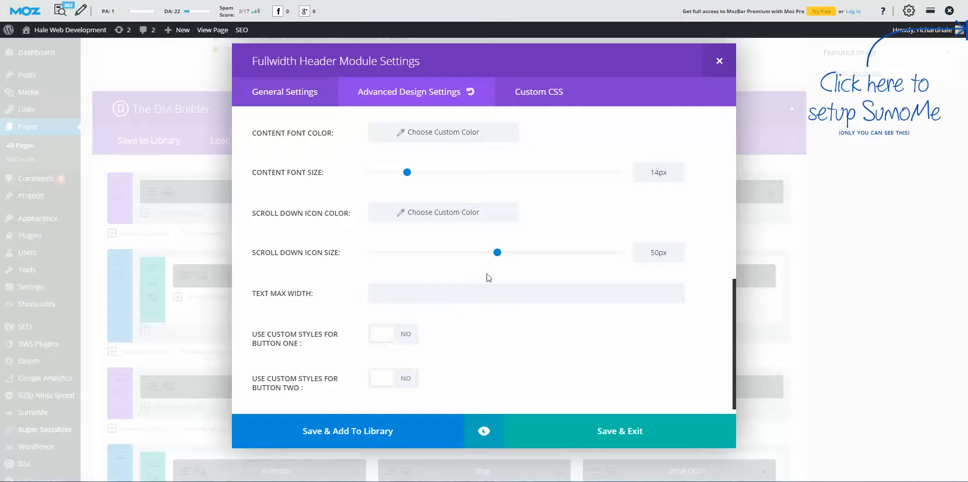
{"action": "scroll", "coordinate": [486, 277], "scroll_direction": "down", "scroll_amount": 1}
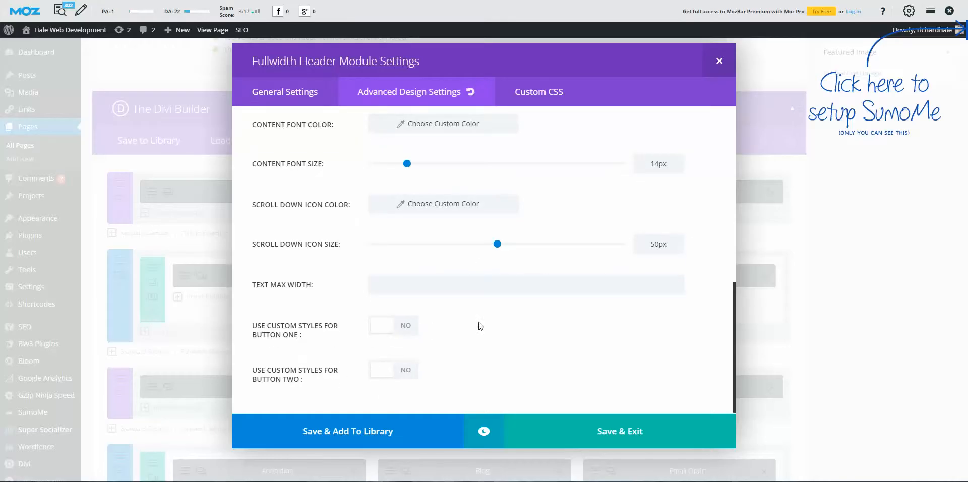
Enable custom styles for button one and review its text, border, icon and hover styling options.
{"action": "left_click", "coordinate": [393, 327]}
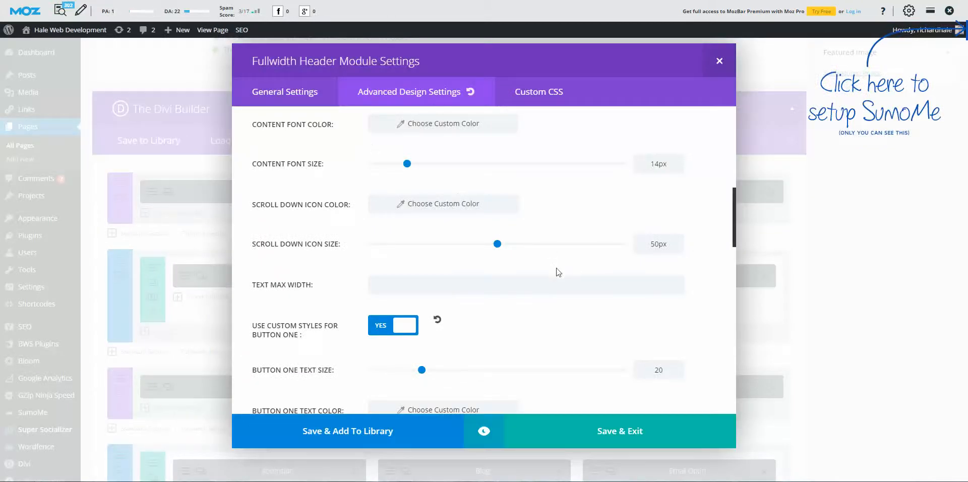
{"action": "scroll", "coordinate": [558, 272], "scroll_direction": "down", "scroll_amount": 3}
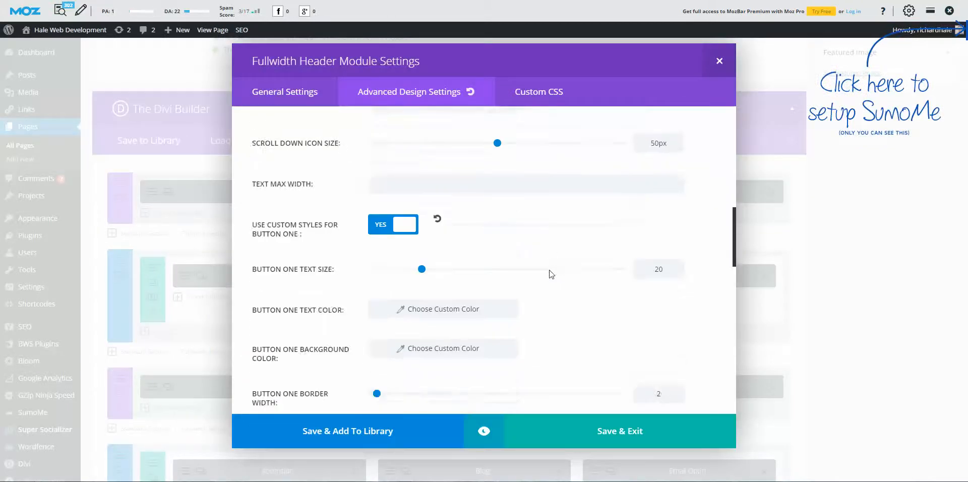
{"action": "scroll", "coordinate": [296, 225], "scroll_direction": "down", "scroll_amount": 5}
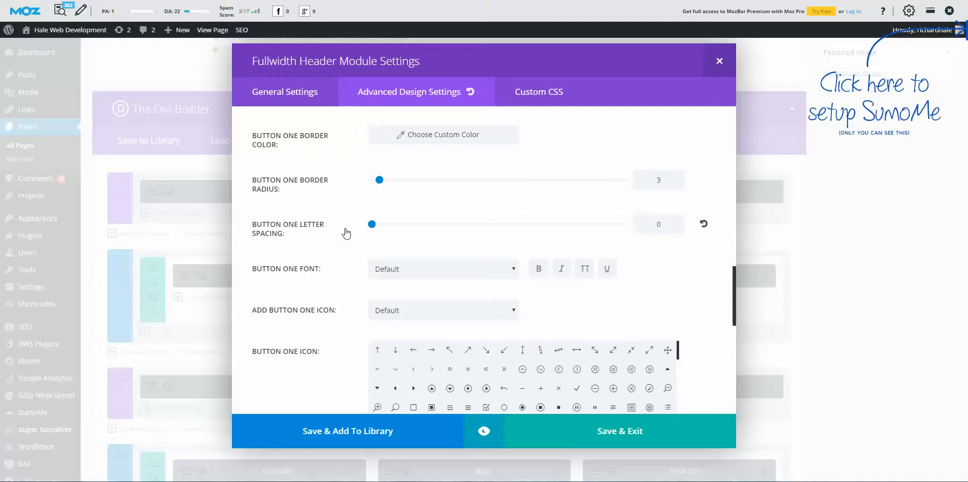
{"action": "scroll", "coordinate": [362, 280], "scroll_direction": "down", "scroll_amount": 3}
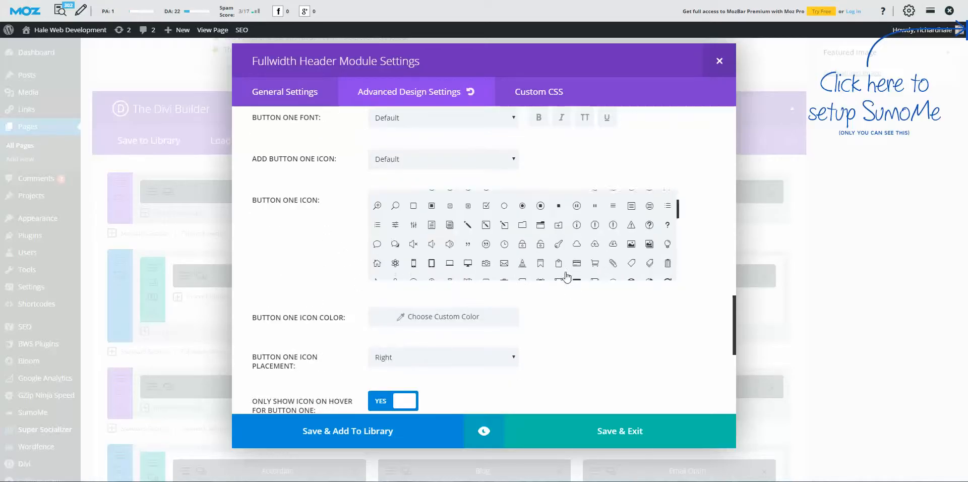
{"action": "scroll", "coordinate": [572, 339], "scroll_direction": "down", "scroll_amount": 4}
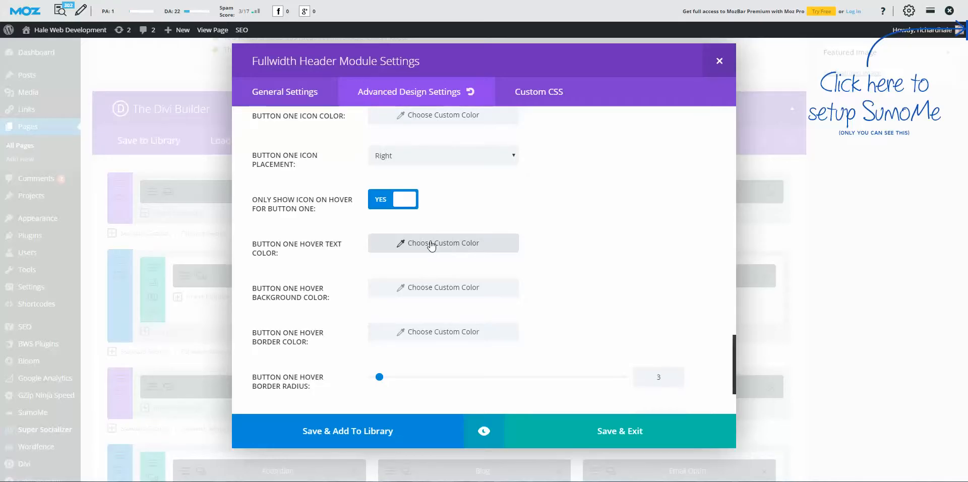
{"action": "scroll", "coordinate": [634, 244], "scroll_direction": "down", "scroll_amount": 1}
{"action": "scroll", "coordinate": [634, 244], "scroll_direction": "down", "scroll_amount": 1}
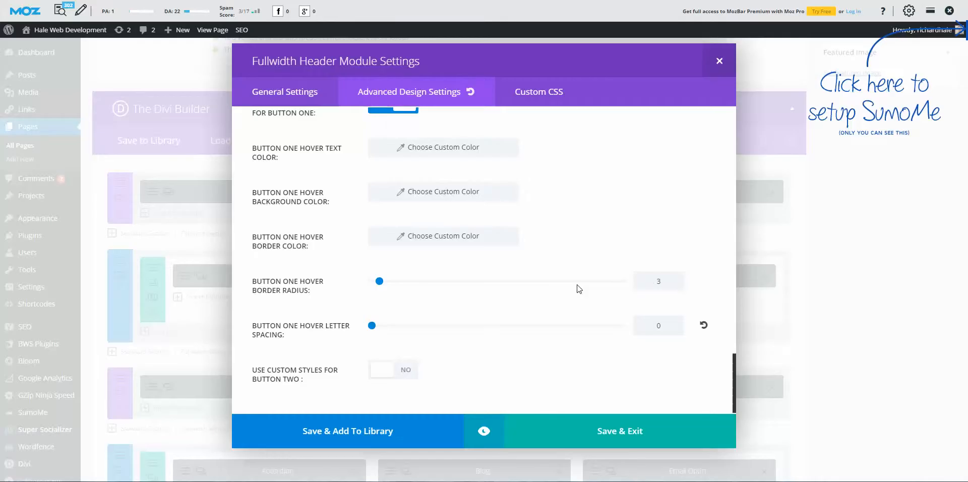
Open the header module's custom CSS settings and place the cursor in the empty Before field.
{"action": "left_click", "coordinate": [538, 91]}
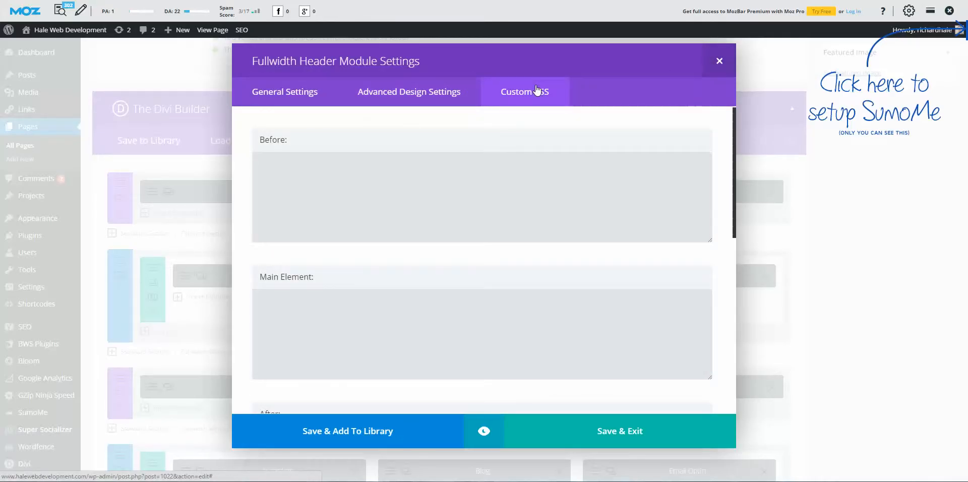
{"action": "left_click", "coordinate": [555, 179]}
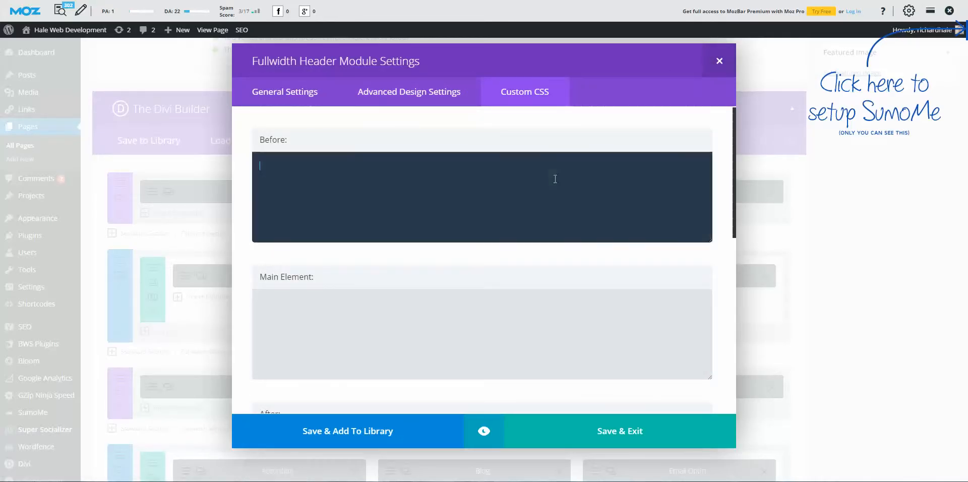
Close the Fullwidth Header settings without saving and view the four service blurbs on the live home page.
{"action": "left_click", "coordinate": [719, 61]}
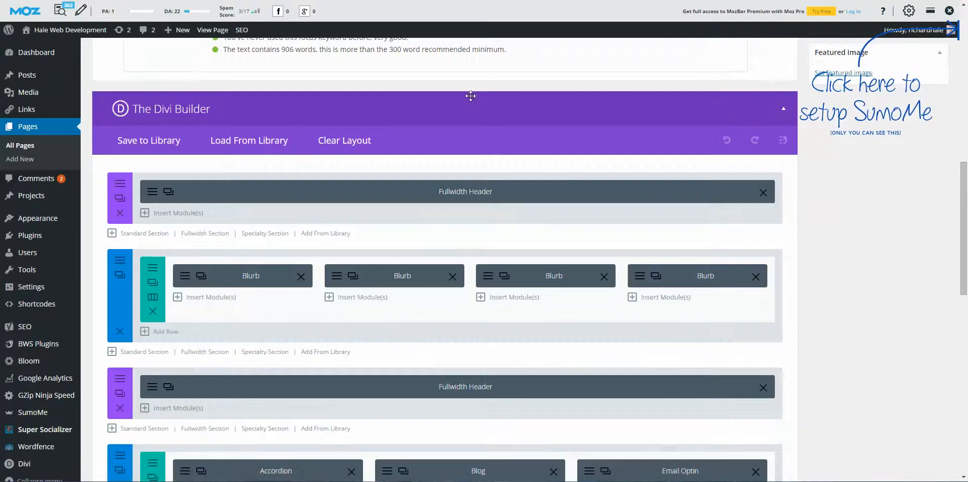
{"action": "scroll", "coordinate": [474, 108], "scroll_direction": "down", "scroll_amount": 1}
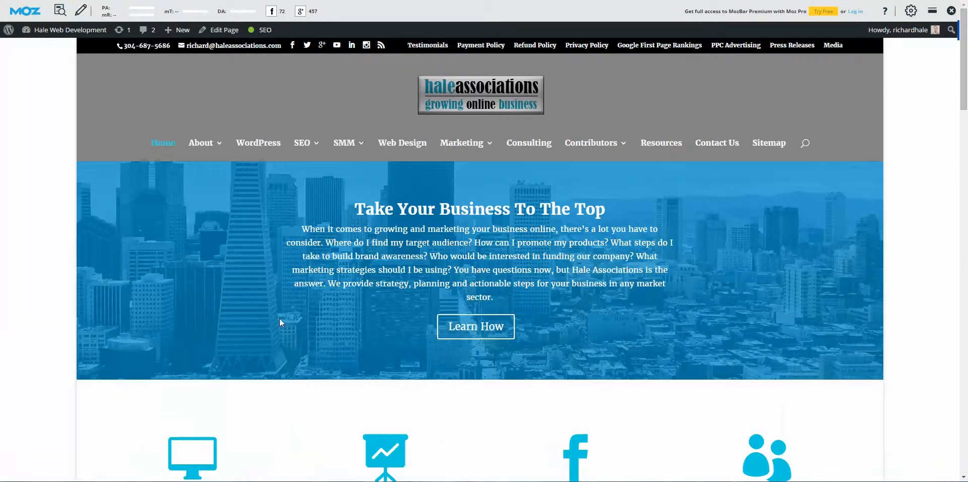
{"action": "scroll", "coordinate": [280, 322], "scroll_direction": "down", "scroll_amount": 3}
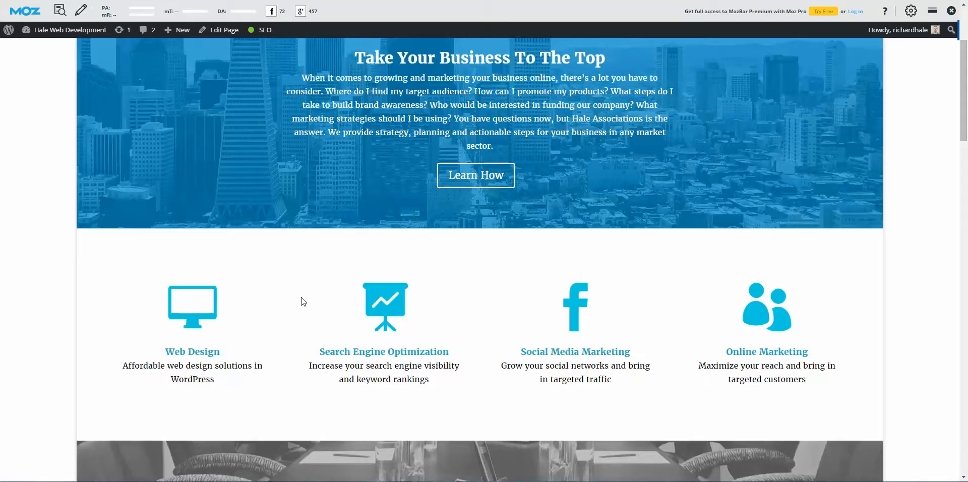
{"action": "scroll", "coordinate": [309, 298], "scroll_direction": "down", "scroll_amount": 2}
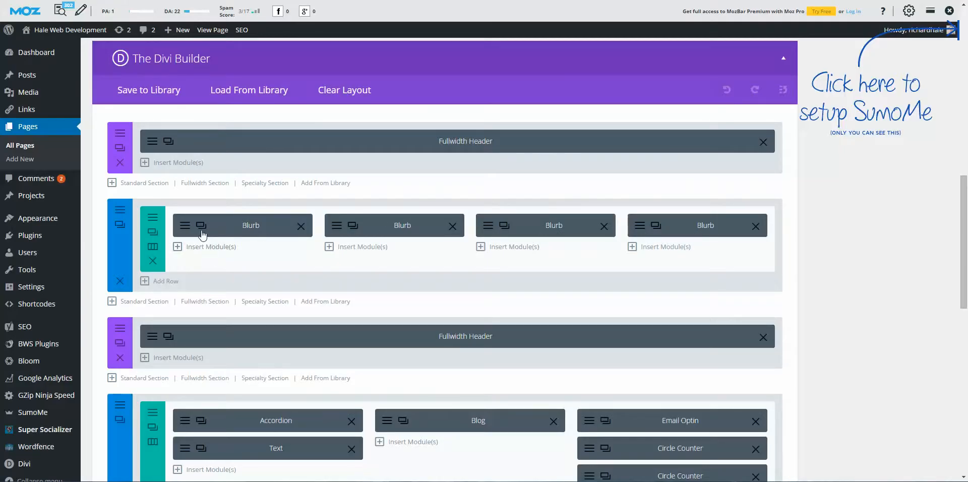
Open the first Blurb module's settings, check its title and URL fields, and keep the link set to In The New Tab.
{"action": "left_click", "coordinate": [183, 228]}
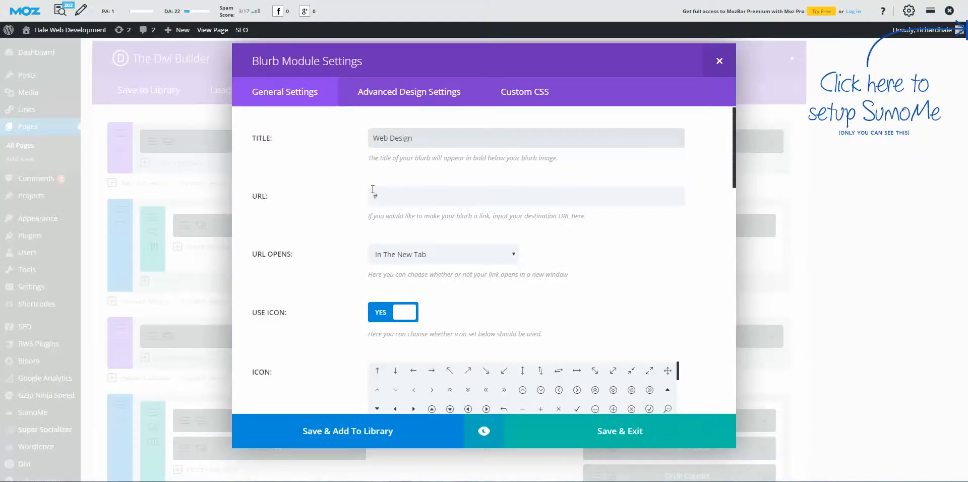
{"action": "left_click", "coordinate": [391, 192]}
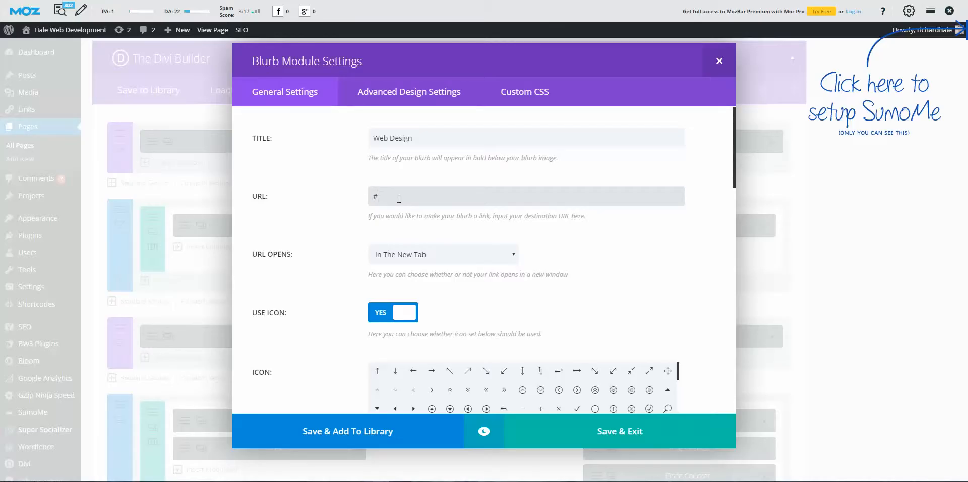
{"action": "scroll", "coordinate": [560, 229], "scroll_direction": "down", "scroll_amount": 1}
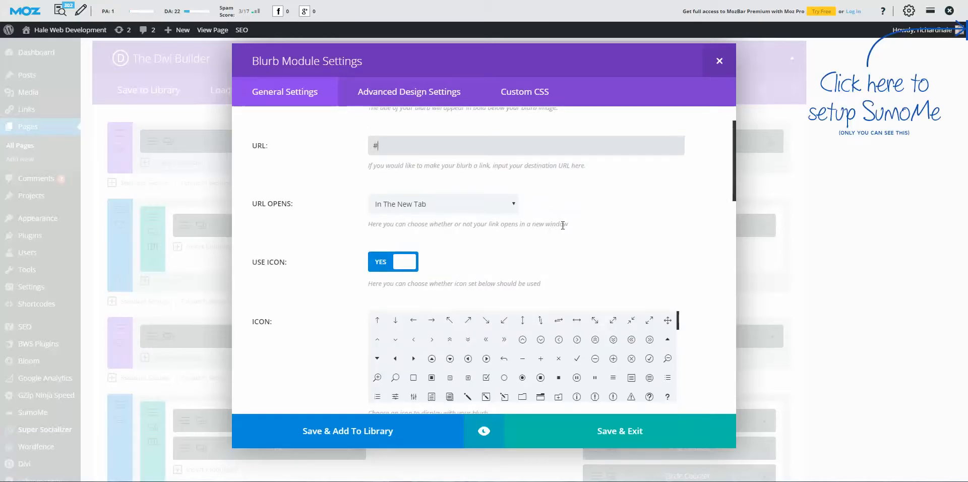
{"action": "left_click", "coordinate": [505, 208]}
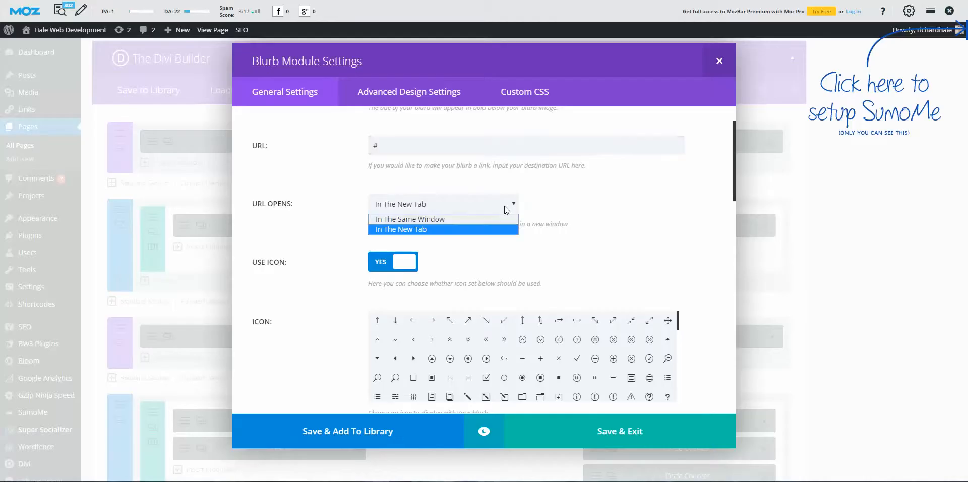
{"action": "left_click", "coordinate": [488, 230]}
{"action": "scroll", "coordinate": [611, 196], "scroll_direction": "down", "scroll_amount": 1}
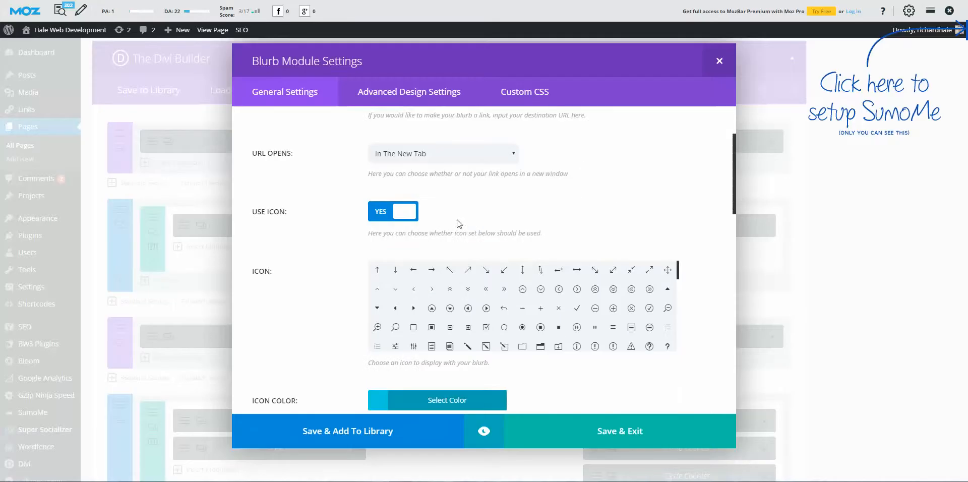
Browse the blurb's icon set through to its last icons and return to the start of the set.
{"action": "scroll", "coordinate": [650, 192], "scroll_direction": "down", "scroll_amount": 1}
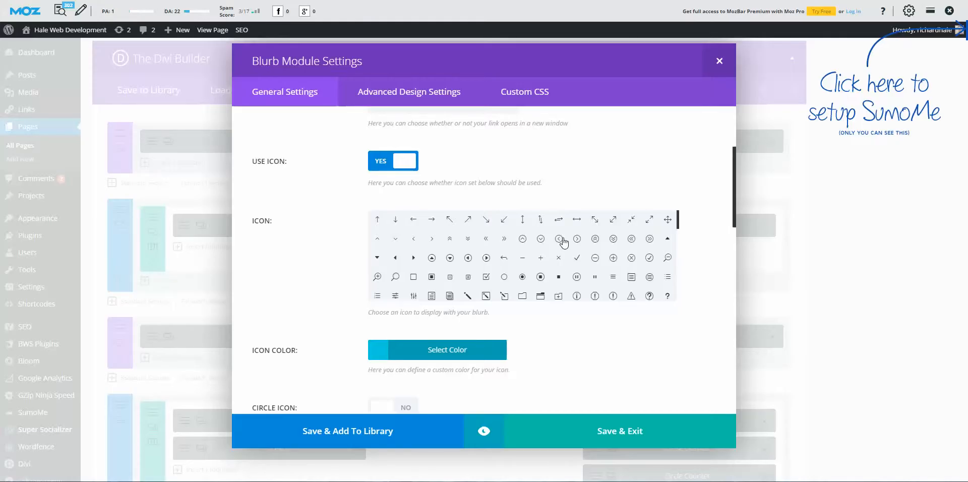
{"action": "scroll", "coordinate": [563, 242], "scroll_direction": "down", "scroll_amount": 1}
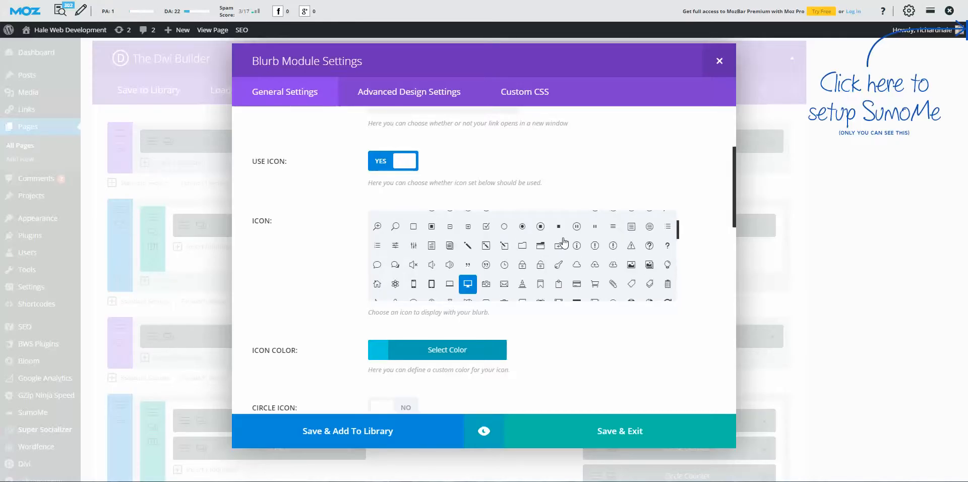
{"action": "scroll", "coordinate": [564, 242], "scroll_direction": "down", "scroll_amount": 1}
{"action": "scroll", "coordinate": [564, 244], "scroll_direction": "down", "scroll_amount": 1}
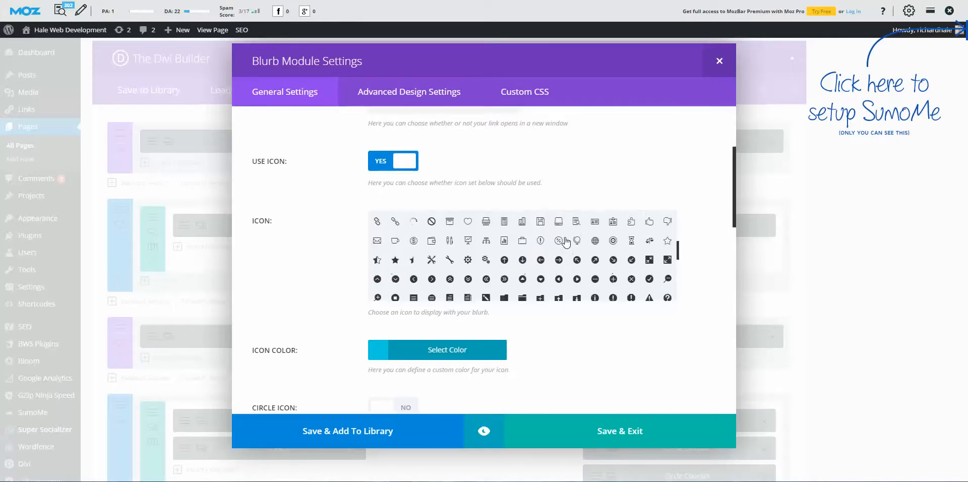
{"action": "scroll", "coordinate": [557, 274], "scroll_direction": "up", "scroll_amount": 1}
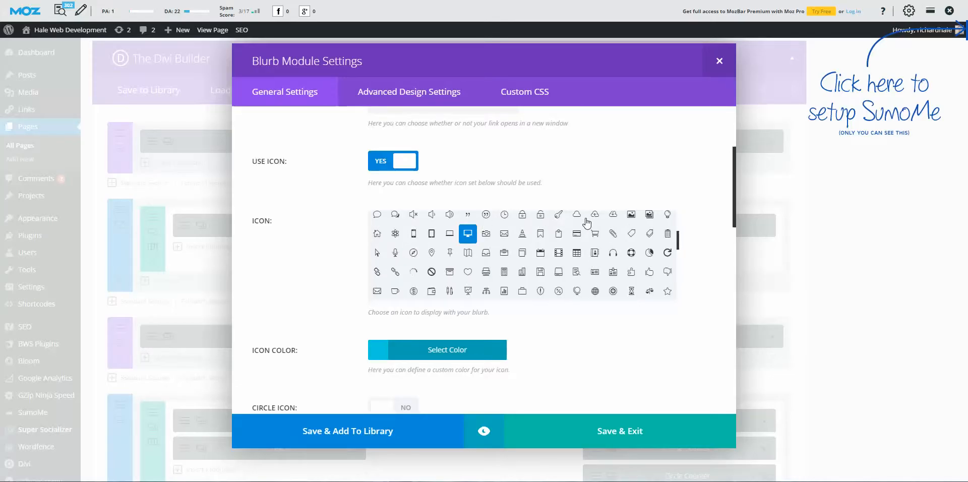
{"action": "scroll", "coordinate": [586, 242], "scroll_direction": "down", "scroll_amount": 2}
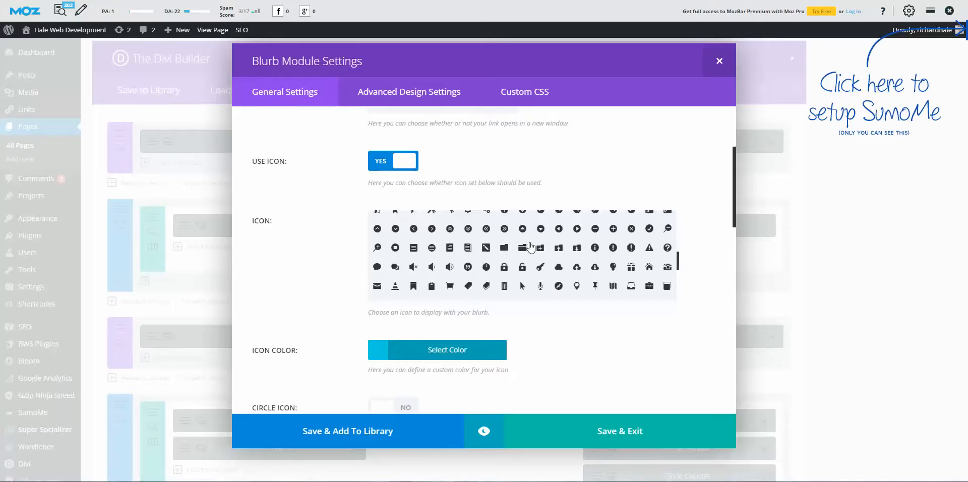
{"action": "scroll", "coordinate": [532, 247], "scroll_direction": "down", "scroll_amount": 2}
{"action": "scroll", "coordinate": [532, 247], "scroll_direction": "down", "scroll_amount": 2}
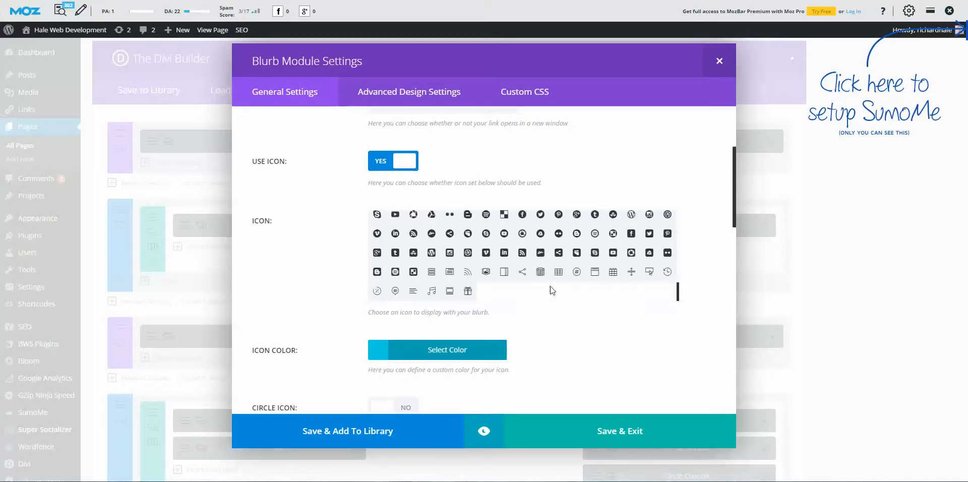
{"action": "scroll", "coordinate": [551, 291], "scroll_direction": "up", "scroll_amount": 2}
{"action": "scroll", "coordinate": [551, 291], "scroll_direction": "up", "scroll_amount": 5}
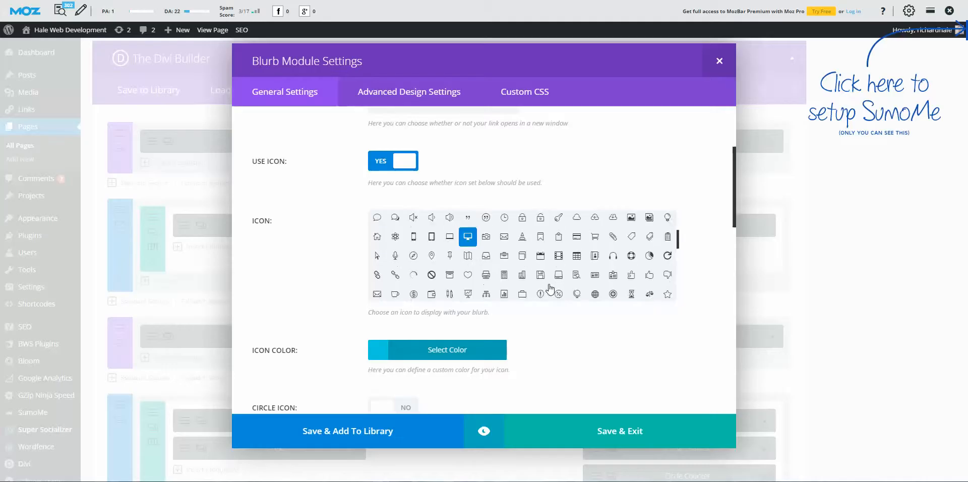
{"action": "scroll", "coordinate": [551, 290], "scroll_direction": "up", "scroll_amount": 2}
{"action": "scroll", "coordinate": [551, 288], "scroll_direction": "up", "scroll_amount": 1}
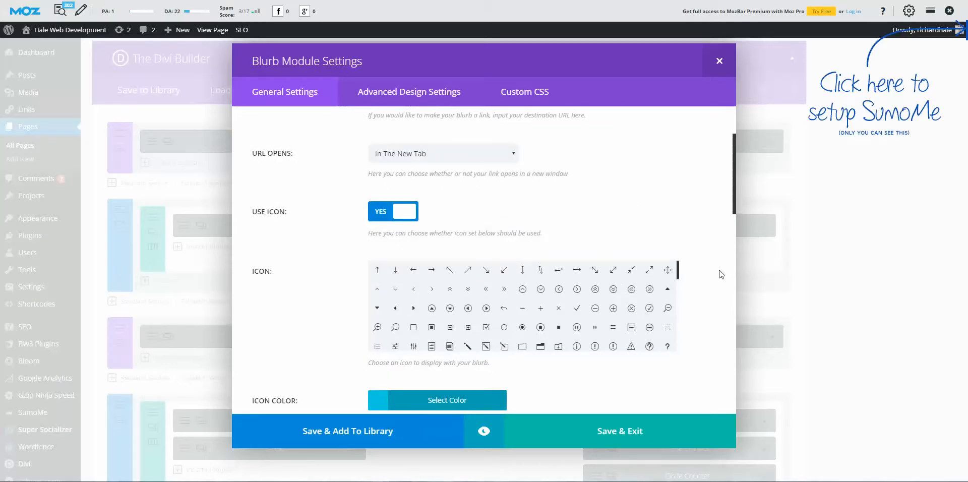
Enable Circle Icon for the blurb and inspect the circle color picker and circle border settings without changing the colors.
{"action": "scroll", "coordinate": [716, 277], "scroll_direction": "down", "scroll_amount": 2}
{"action": "scroll", "coordinate": [714, 281], "scroll_direction": "down", "scroll_amount": 1}
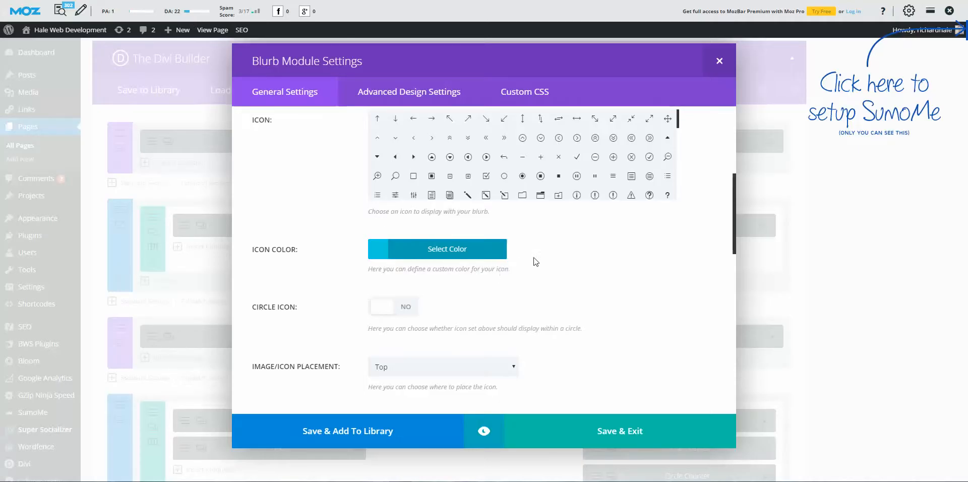
{"action": "scroll", "coordinate": [553, 251], "scroll_direction": "down", "scroll_amount": 3}
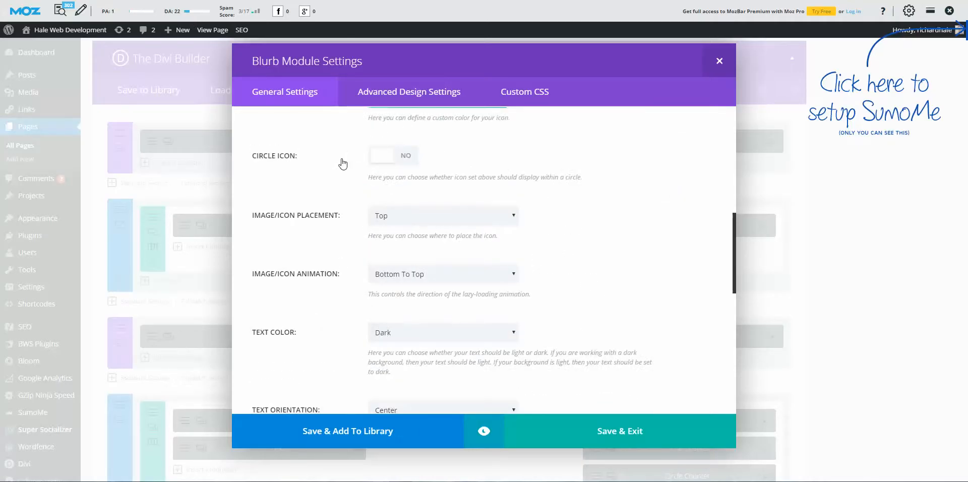
{"action": "left_click", "coordinate": [387, 161]}
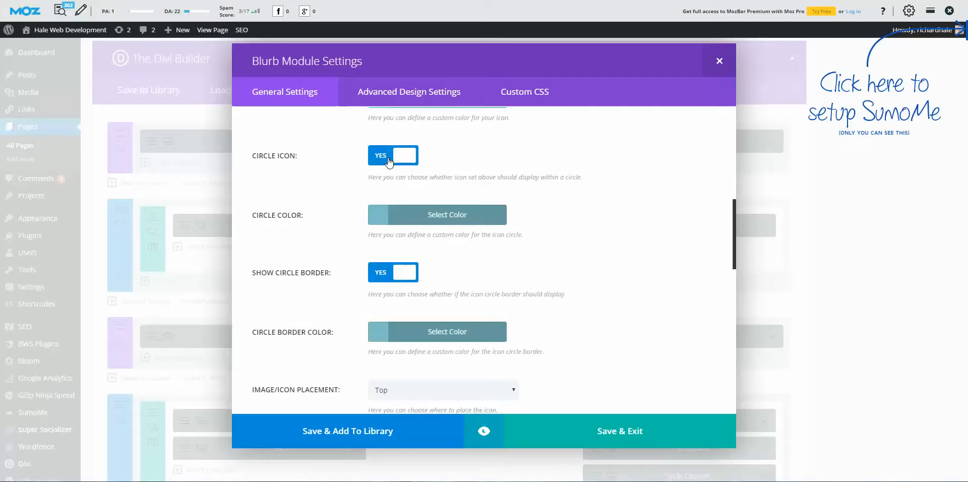
{"action": "scroll", "coordinate": [403, 171], "scroll_direction": "down", "scroll_amount": 1}
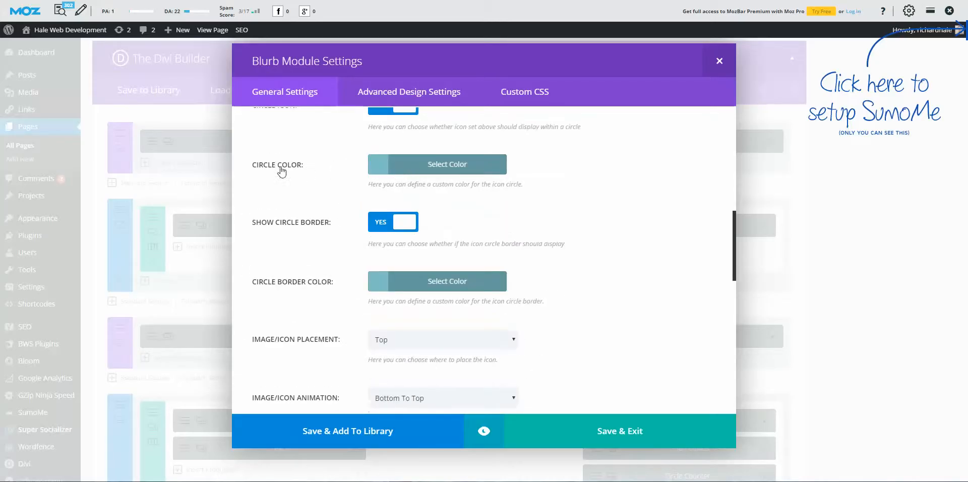
{"action": "left_click", "coordinate": [403, 171]}
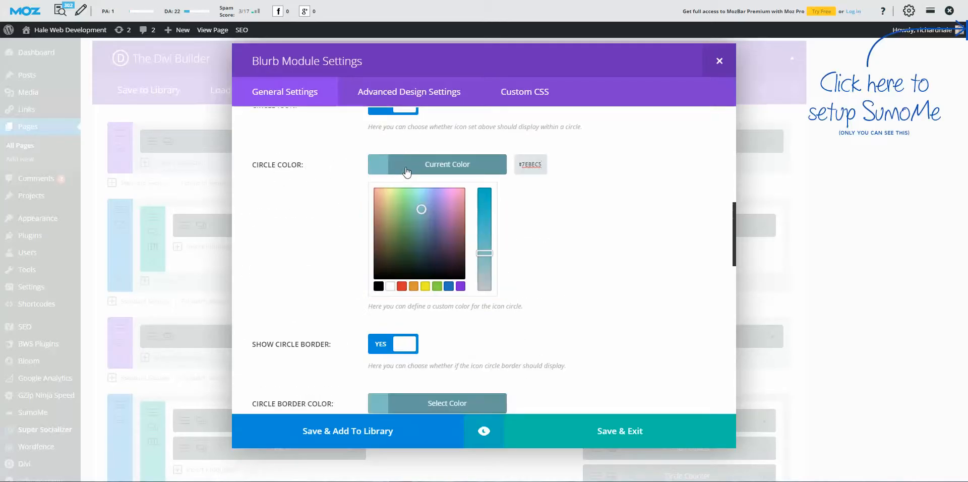
{"action": "left_click", "coordinate": [342, 171]}
{"action": "scroll", "coordinate": [340, 171], "scroll_direction": "down", "scroll_amount": 1}
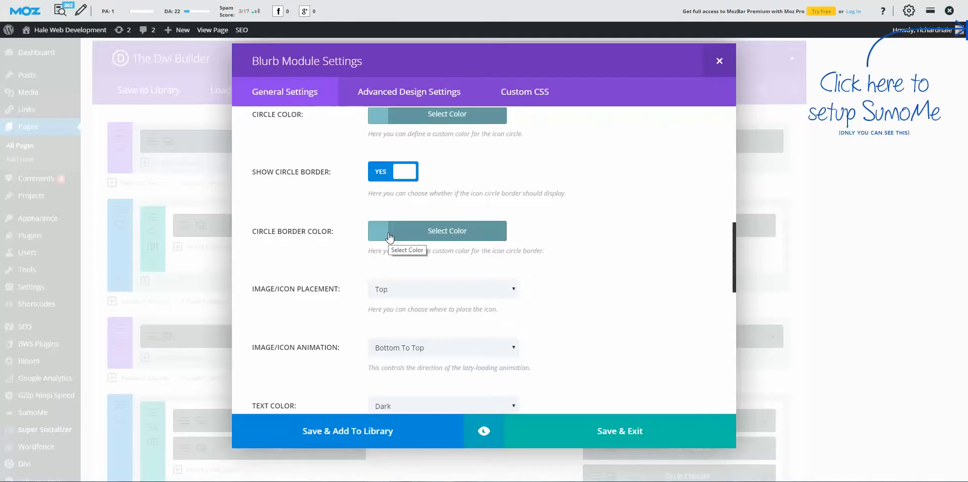
Review the available image/icon placement and animation options for the blurb, leaving the current choices in place.
{"action": "scroll", "coordinate": [416, 214], "scroll_direction": "down", "scroll_amount": 1}
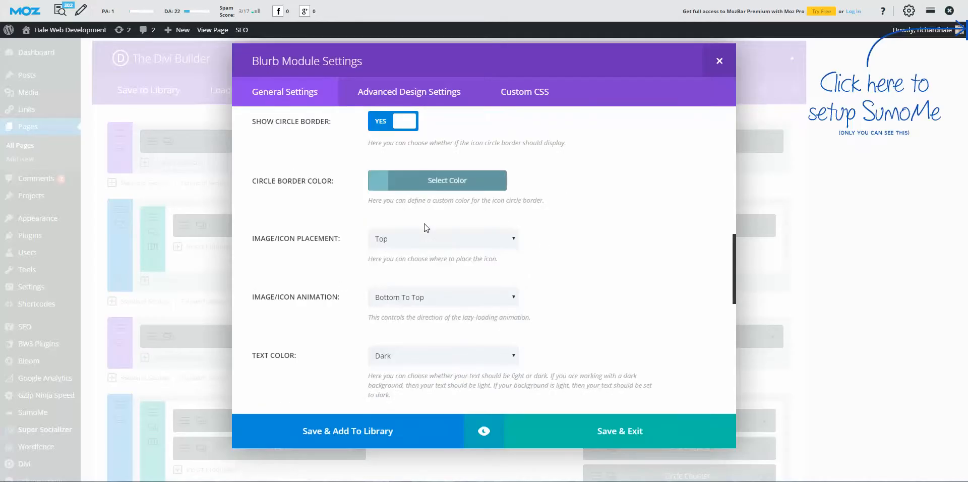
{"action": "left_click", "coordinate": [426, 237]}
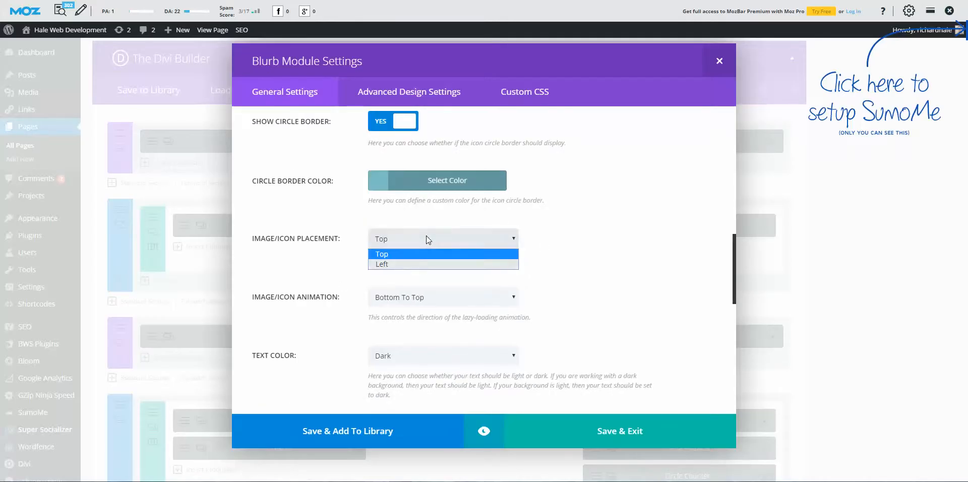
{"action": "left_click", "coordinate": [599, 250]}
{"action": "scroll", "coordinate": [568, 242], "scroll_direction": "down", "scroll_amount": 1}
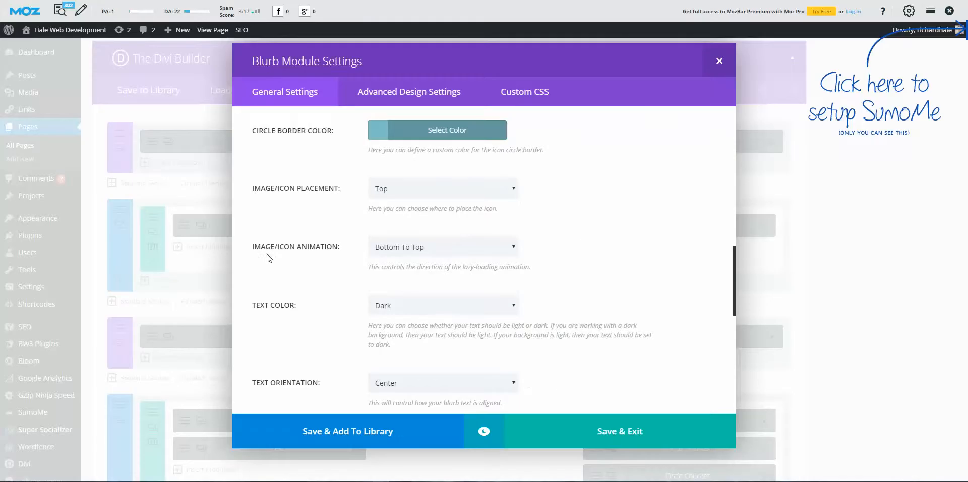
{"action": "left_click", "coordinate": [493, 248]}
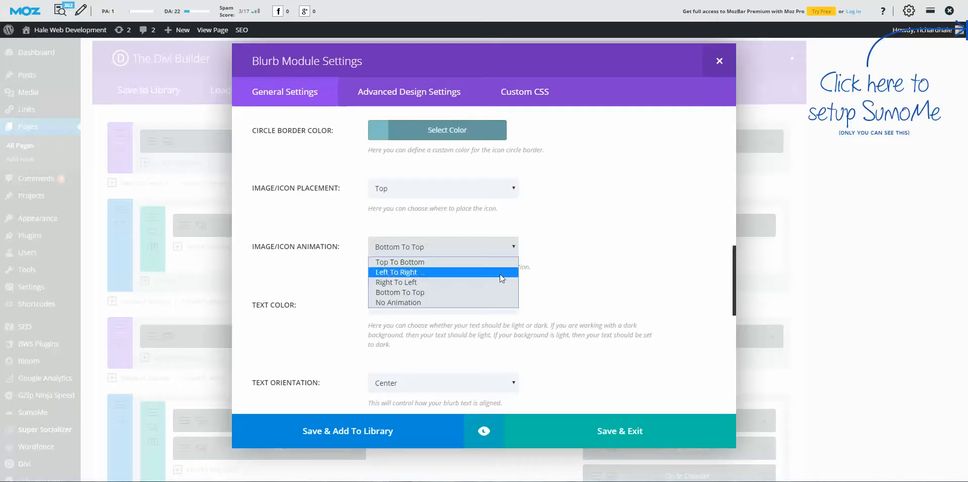
{"action": "left_click", "coordinate": [621, 246]}
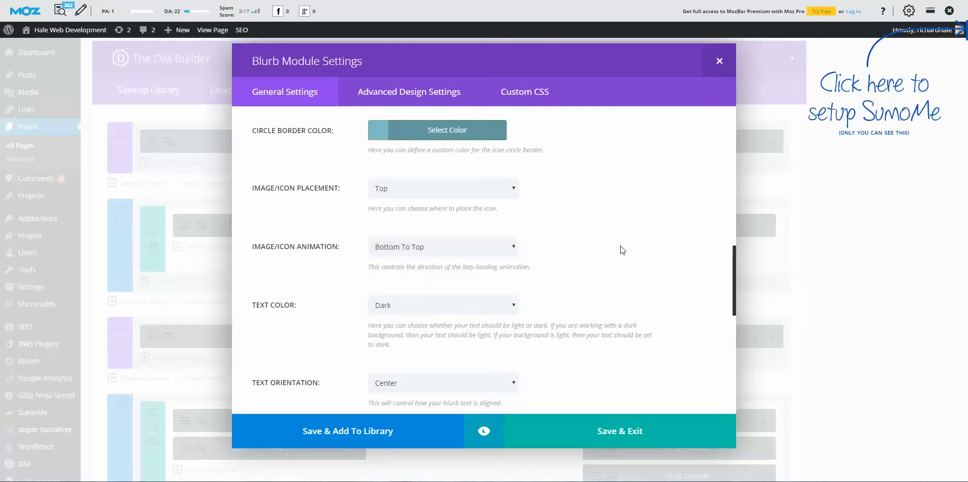
Review the blurb's text color and text orientation options without changing them, and examine its content text and admin label.
{"action": "scroll", "coordinate": [622, 250], "scroll_direction": "down", "scroll_amount": 1}
{"action": "scroll", "coordinate": [620, 248], "scroll_direction": "down", "scroll_amount": 1}
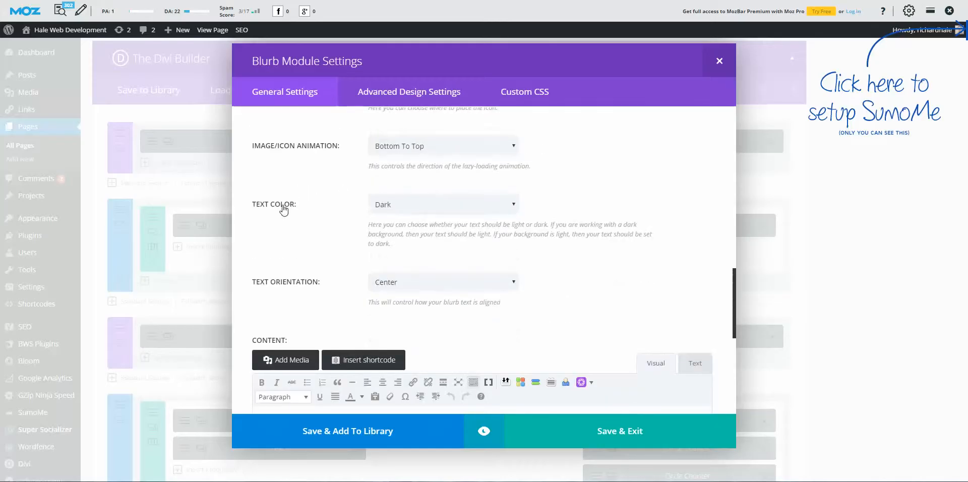
{"action": "left_click", "coordinate": [452, 213]}
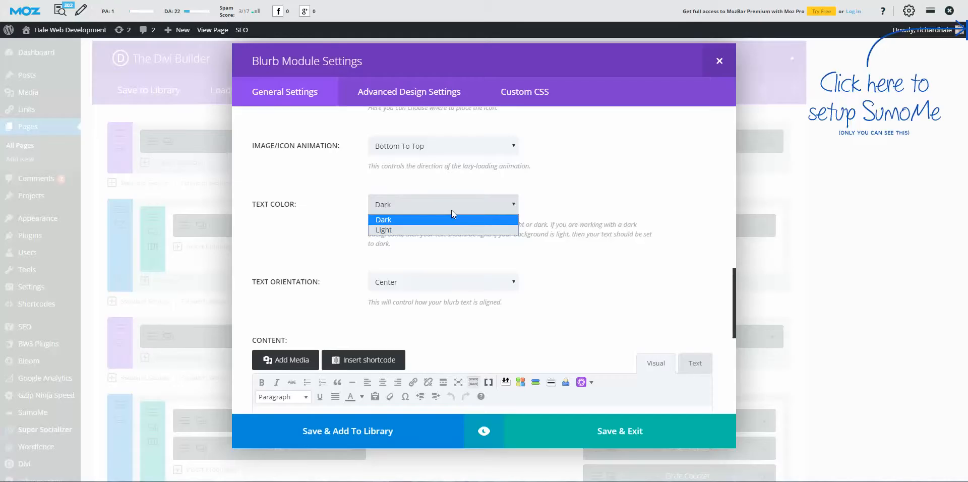
{"action": "left_click", "coordinate": [510, 205]}
{"action": "scroll", "coordinate": [554, 217], "scroll_direction": "down", "scroll_amount": 1}
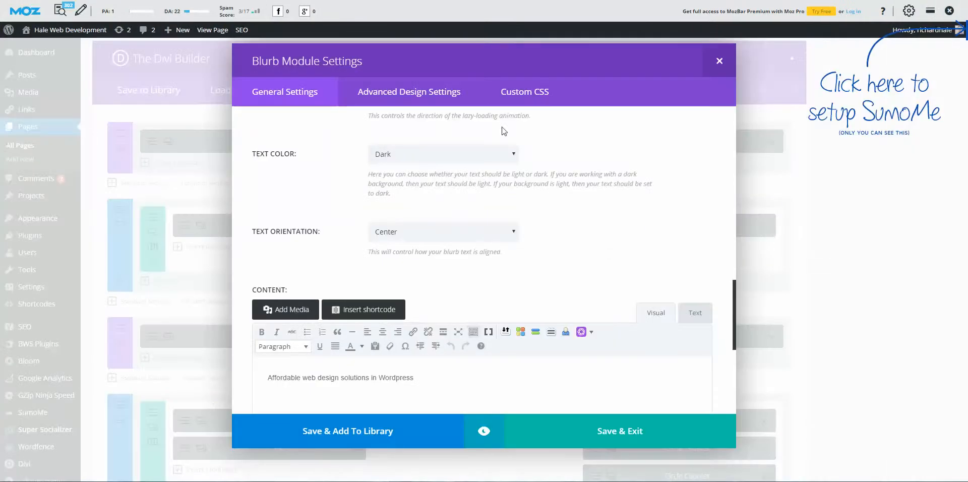
{"action": "left_click", "coordinate": [512, 232]}
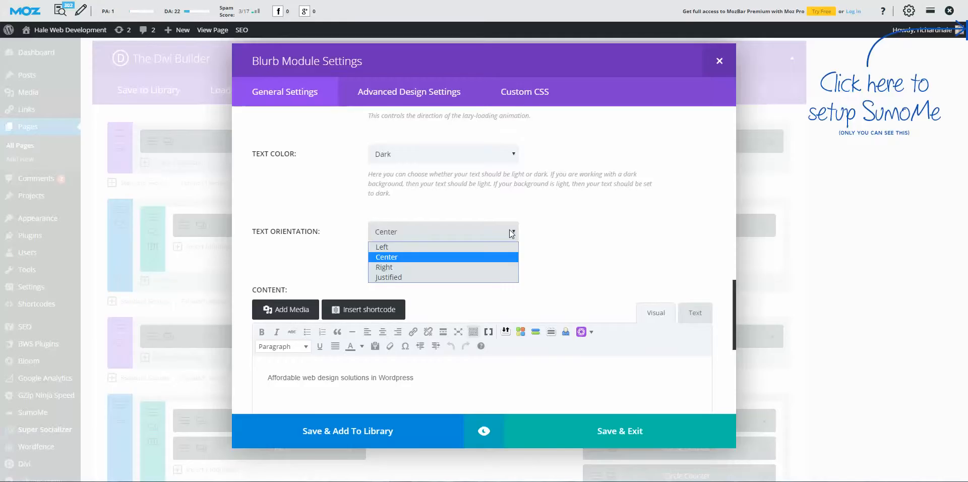
{"action": "left_click", "coordinate": [627, 218]}
{"action": "scroll", "coordinate": [615, 219], "scroll_direction": "down", "scroll_amount": 2}
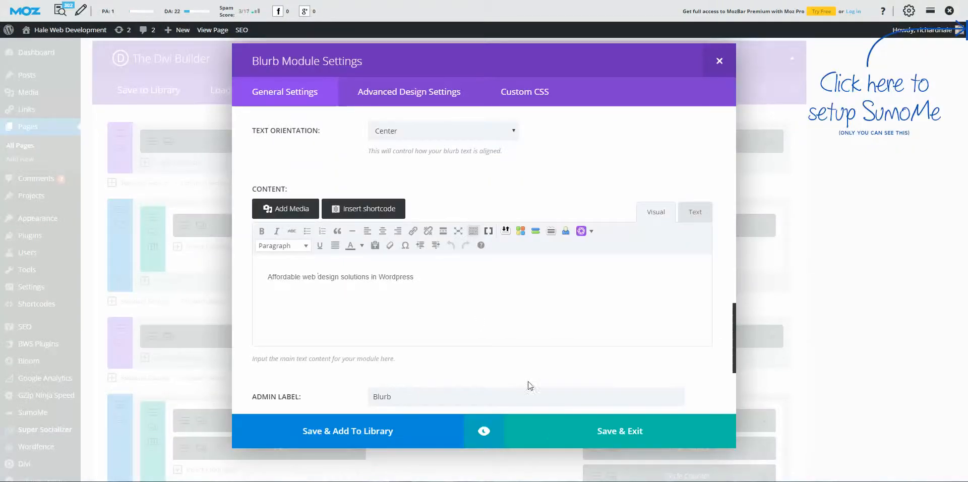
Review the blurb's advanced design settings, from image width and header and body text to background, border, margin and padding, and close its settings without saving.
{"action": "left_click", "coordinate": [386, 91]}
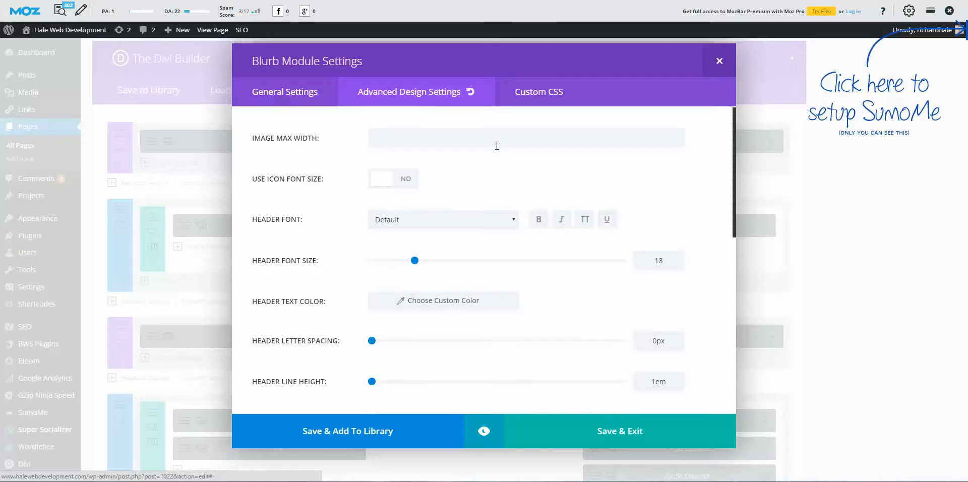
{"action": "scroll", "coordinate": [494, 147], "scroll_direction": "down", "scroll_amount": 1}
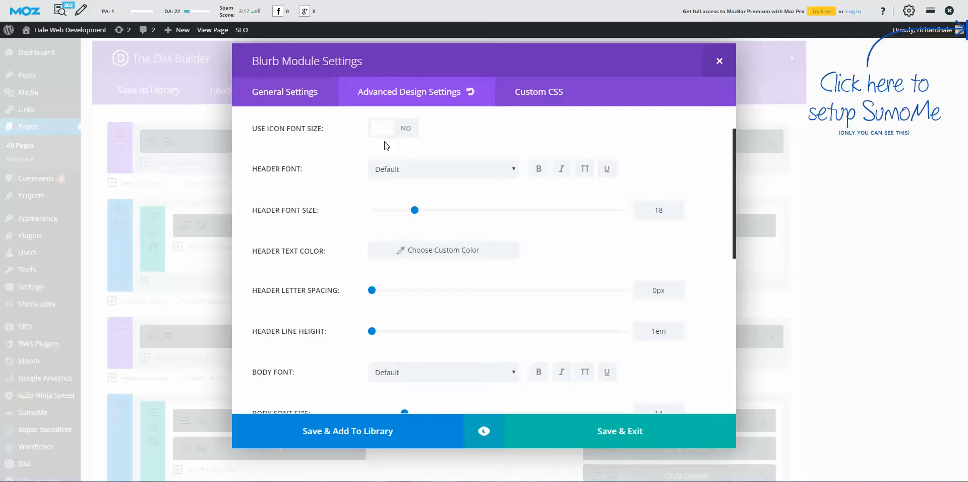
{"action": "scroll", "coordinate": [388, 149], "scroll_direction": "down", "scroll_amount": 1}
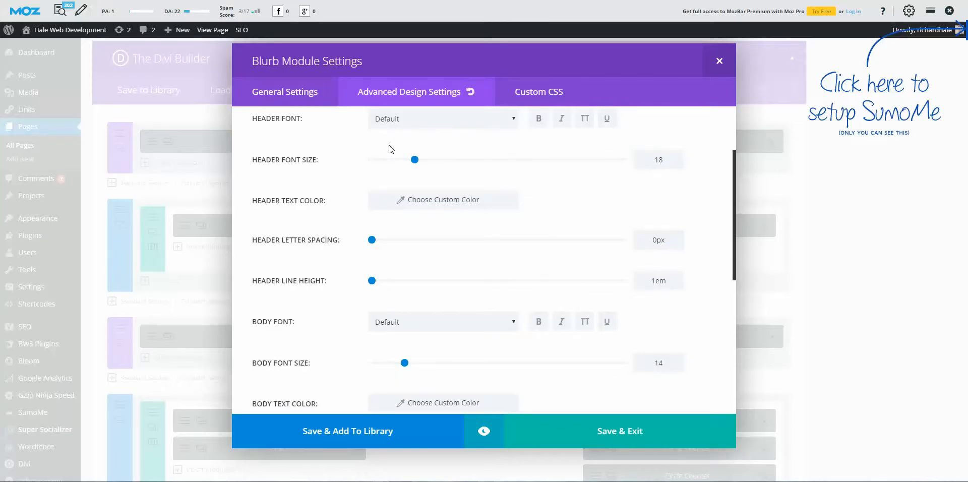
{"action": "scroll", "coordinate": [395, 149], "scroll_direction": "down", "scroll_amount": 1}
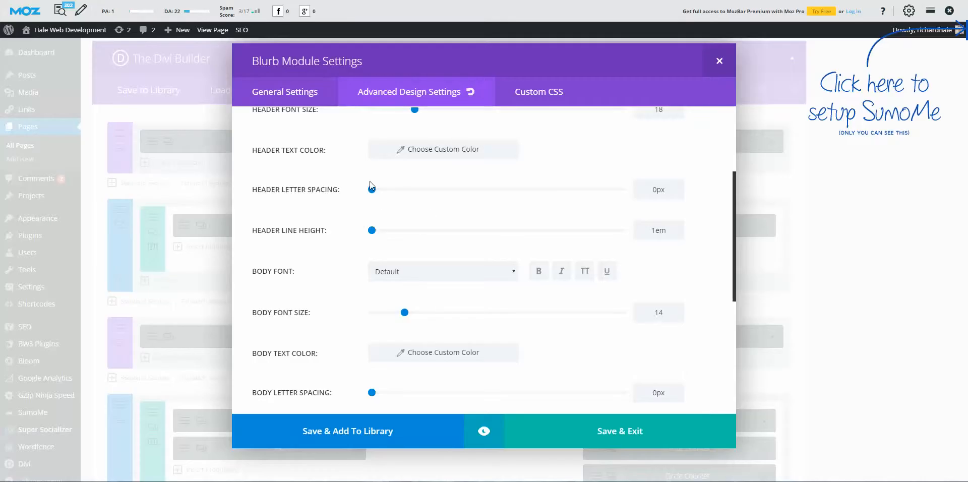
{"action": "mouse_move", "coordinate": [371, 189]}
{"action": "left_mouse_down"}
{"action": "mouse_move", "coordinate": [431, 190]}
{"action": "mouse_move", "coordinate": [379, 190]}
{"action": "left_mouse_up"}
{"action": "mouse_move", "coordinate": [371, 230]}
{"action": "left_mouse_down"}
{"action": "mouse_move", "coordinate": [496, 228]}
{"action": "mouse_move", "coordinate": [371, 222]}
{"action": "left_mouse_up"}
{"action": "scroll", "coordinate": [451, 243], "scroll_direction": "down", "scroll_amount": 2}
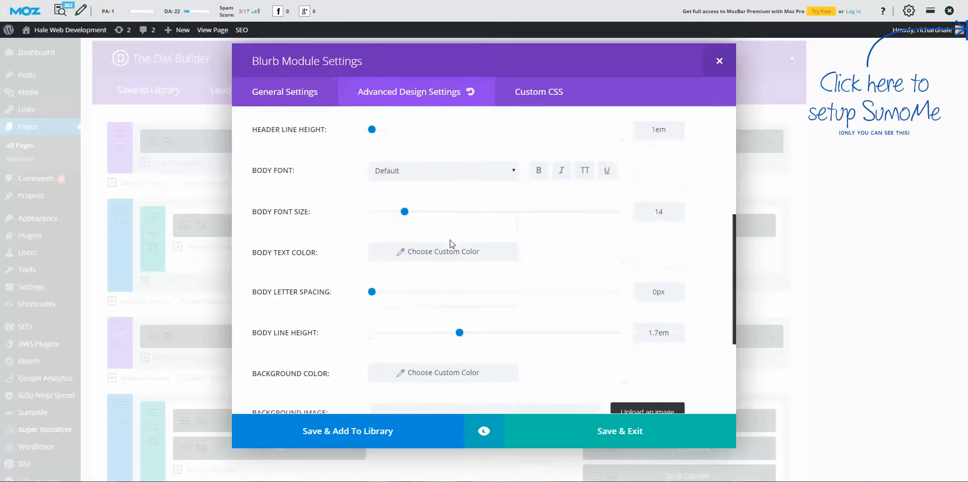
{"action": "scroll", "coordinate": [451, 244], "scroll_direction": "down", "scroll_amount": 3}
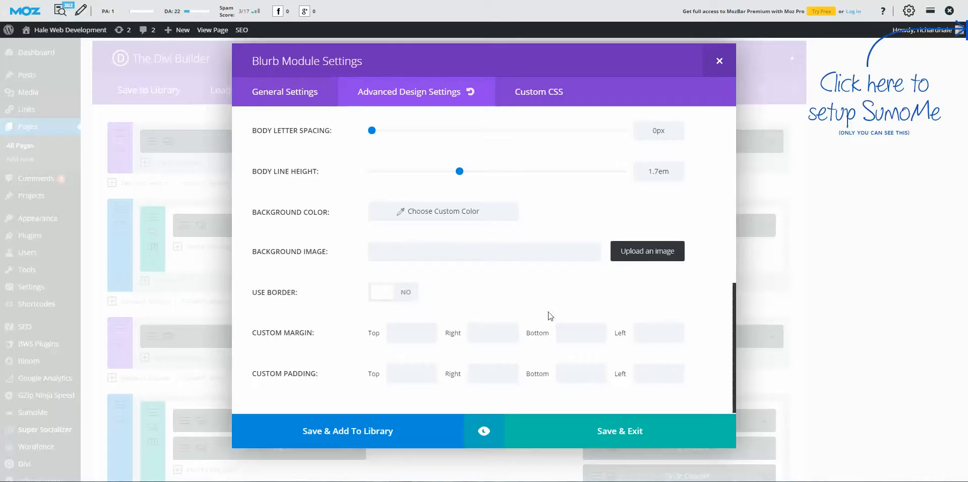
{"action": "left_click", "coordinate": [720, 61]}
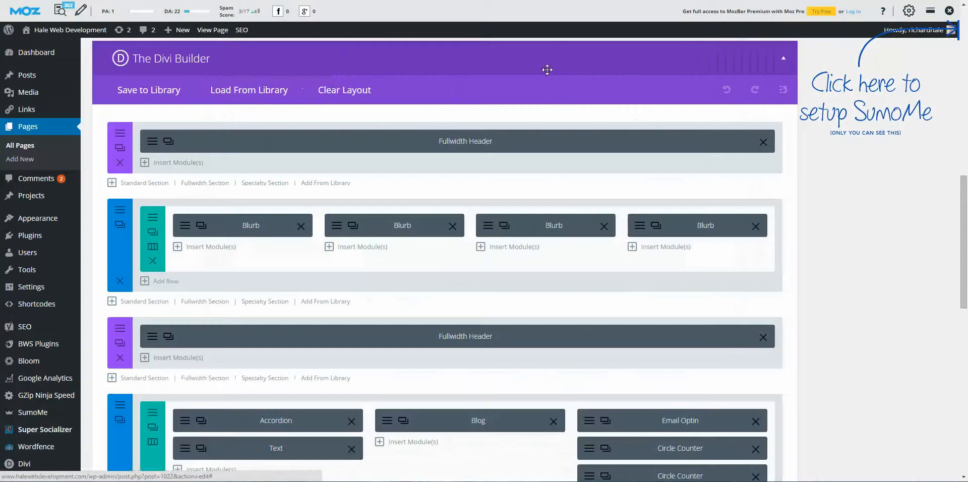
Review the general settings of the second Fullwidth Header, including its buttons, background image, overlay color and parallax options, and close them without saving.
{"action": "scroll", "coordinate": [513, 203], "scroll_direction": "down", "scroll_amount": 2}
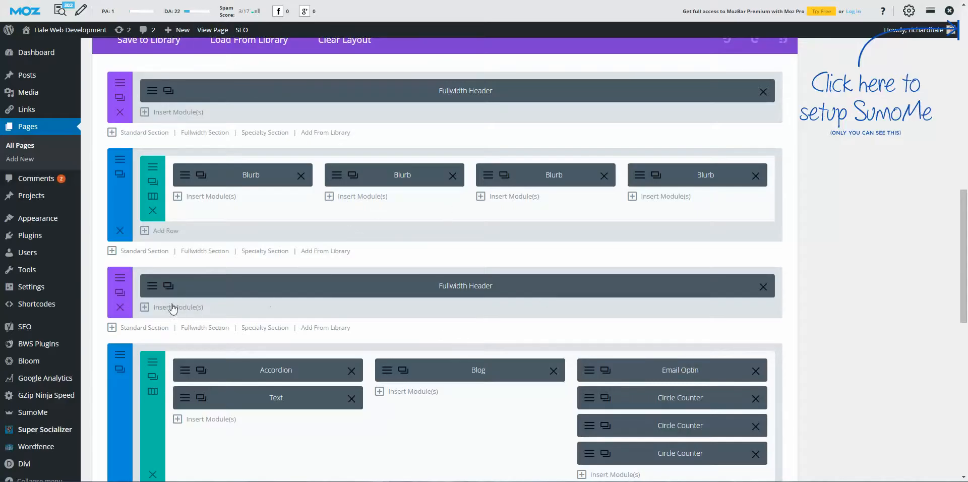
{"action": "left_click", "coordinate": [151, 287]}
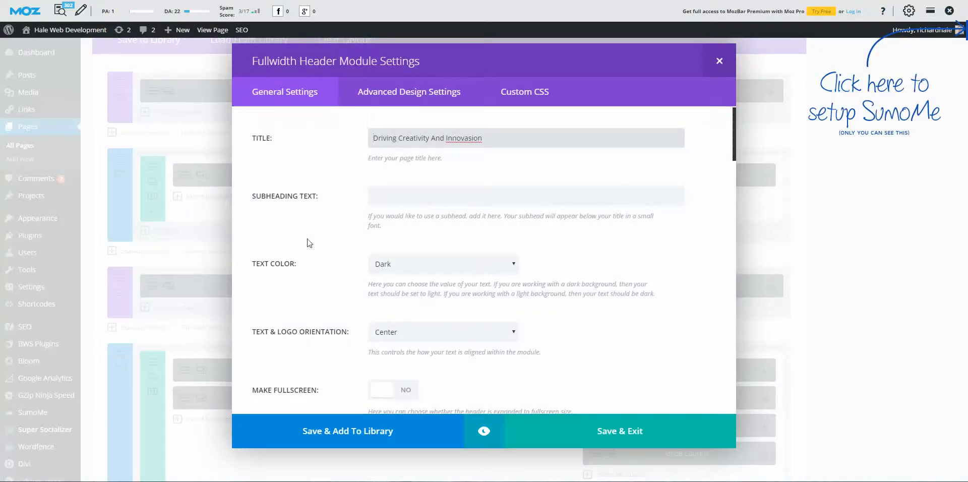
{"action": "scroll", "coordinate": [343, 217], "scroll_direction": "down", "scroll_amount": 2}
{"action": "scroll", "coordinate": [357, 219], "scroll_direction": "down", "scroll_amount": 3}
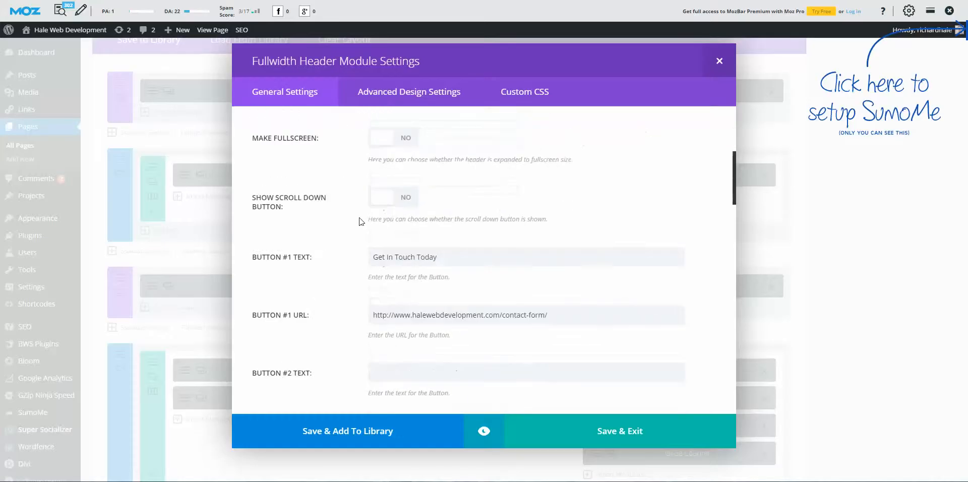
{"action": "scroll", "coordinate": [361, 230], "scroll_direction": "down", "scroll_amount": 6}
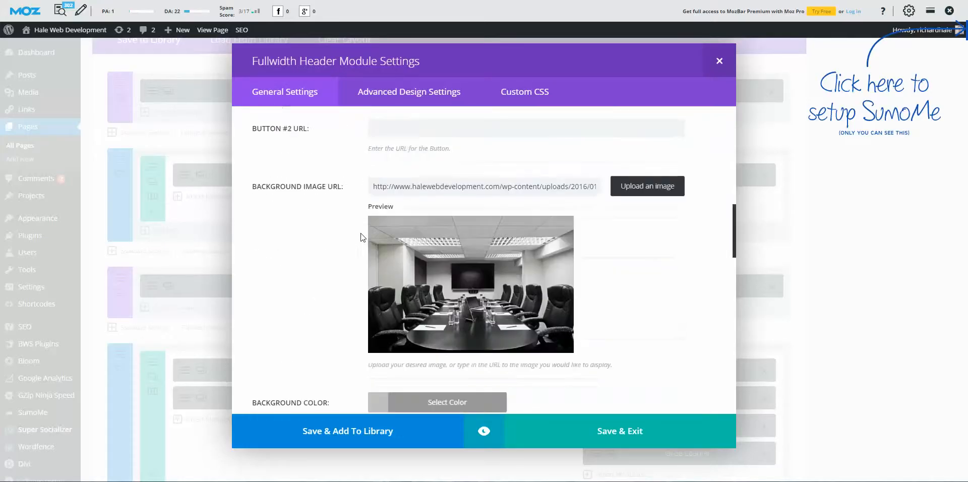
{"action": "scroll", "coordinate": [362, 237], "scroll_direction": "down", "scroll_amount": 3}
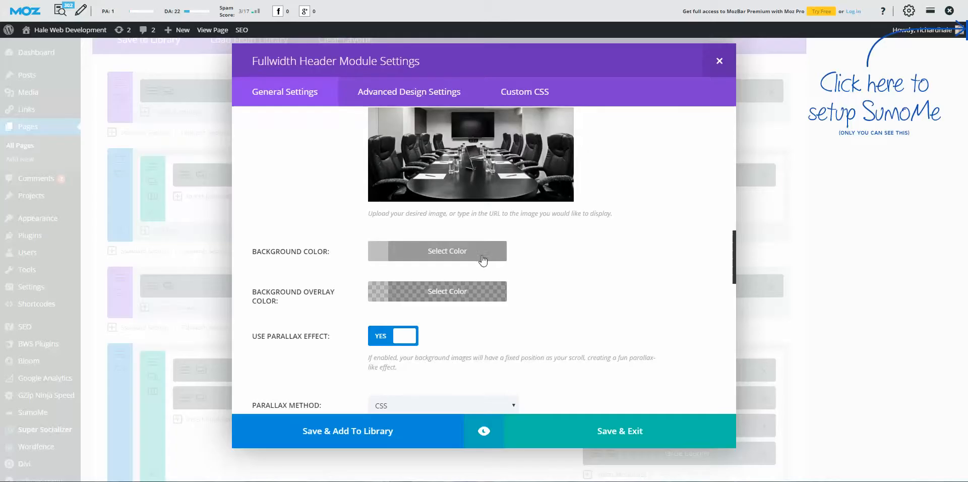
{"action": "scroll", "coordinate": [568, 257], "scroll_direction": "down", "scroll_amount": 2}
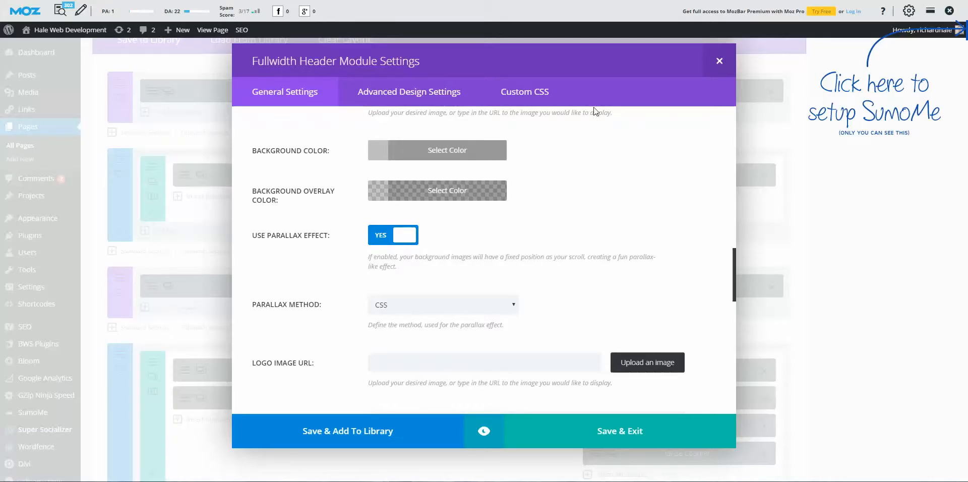
{"action": "left_click", "coordinate": [726, 55]}
Open the Accordion module's settings, and on the live page expand its How Can Hale Associations Help, Complete Web Development And Marketing Solutions and Services For All Market Sectors toggles.
{"action": "scroll", "coordinate": [442, 153], "scroll_direction": "down", "scroll_amount": 2}
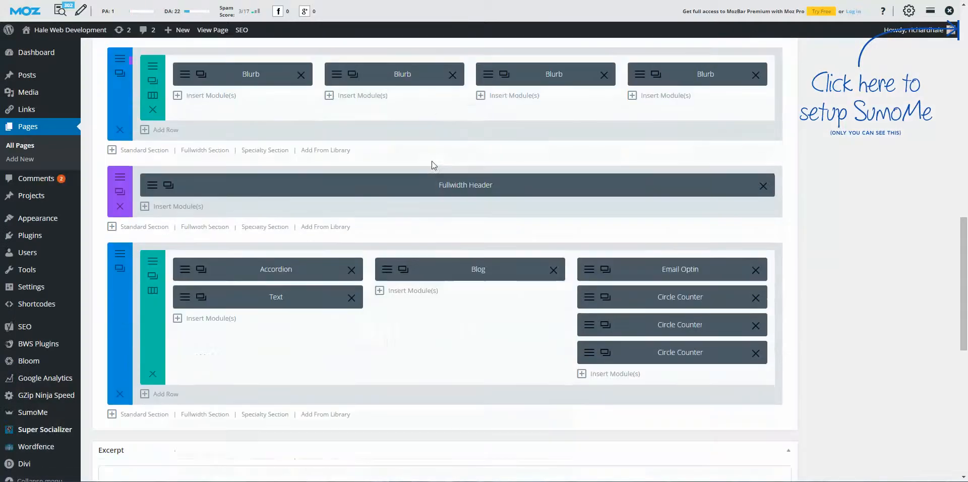
{"action": "left_click", "coordinate": [187, 276]}
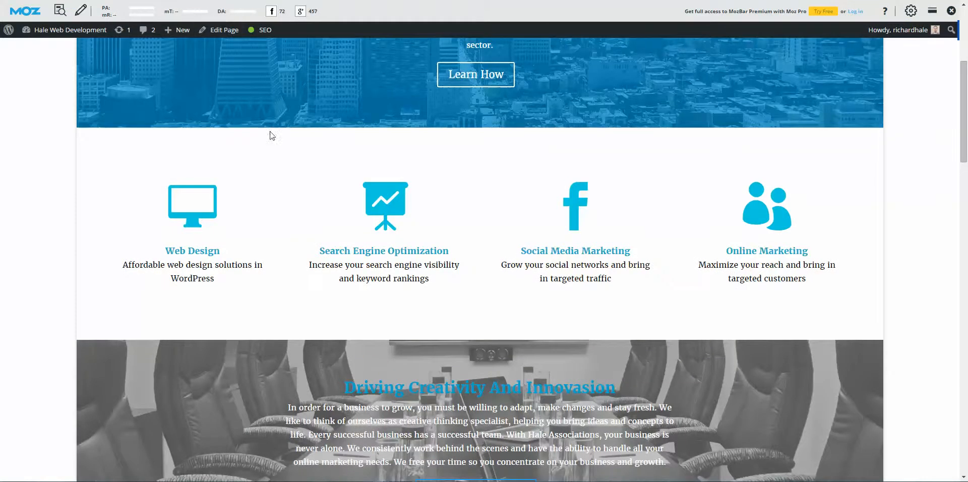
{"action": "scroll", "coordinate": [277, 166], "scroll_direction": "down", "scroll_amount": 4}
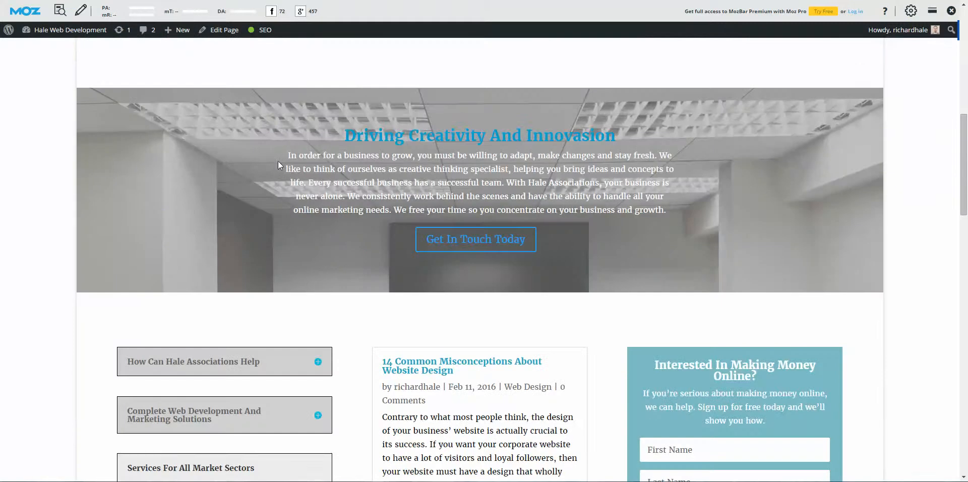
{"action": "scroll", "coordinate": [278, 164], "scroll_direction": "down", "scroll_amount": 3}
{"action": "left_click", "coordinate": [243, 211]}
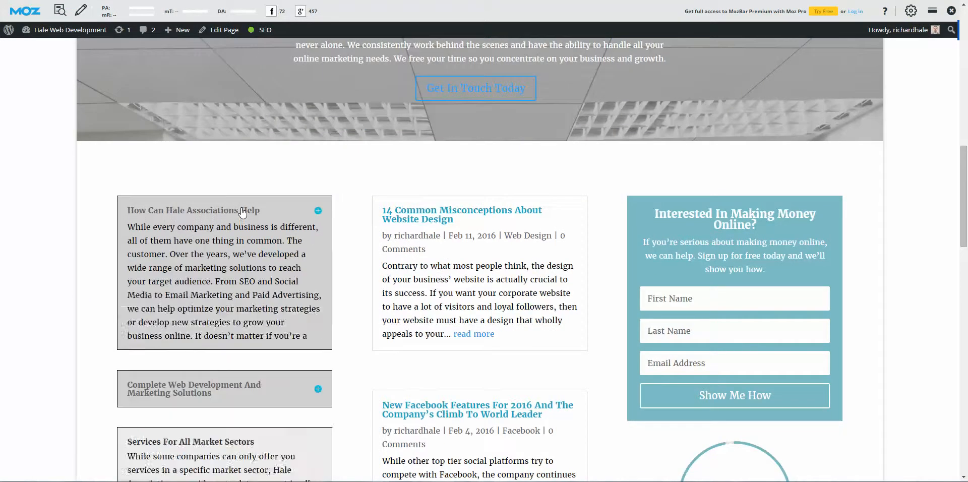
{"action": "scroll", "coordinate": [242, 213], "scroll_direction": "down", "scroll_amount": 3}
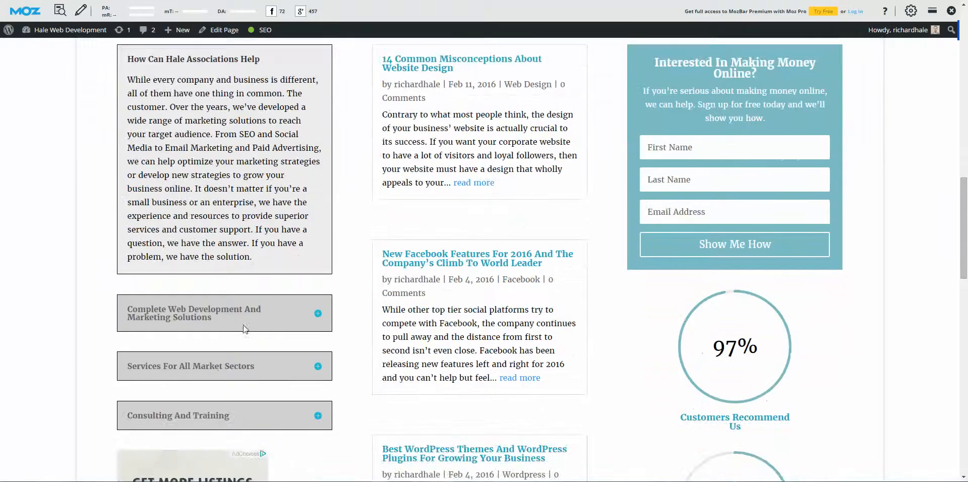
{"action": "left_click", "coordinate": [210, 323]}
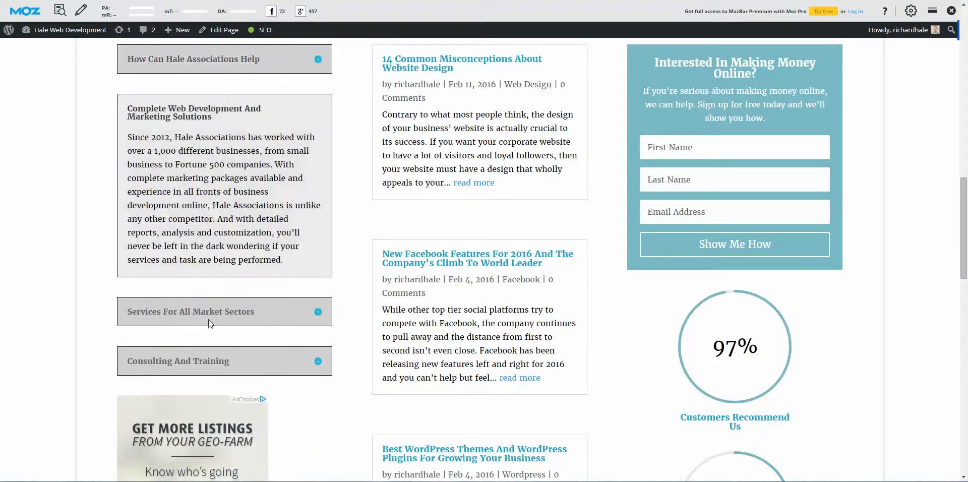
{"action": "left_click", "coordinate": [208, 321]}
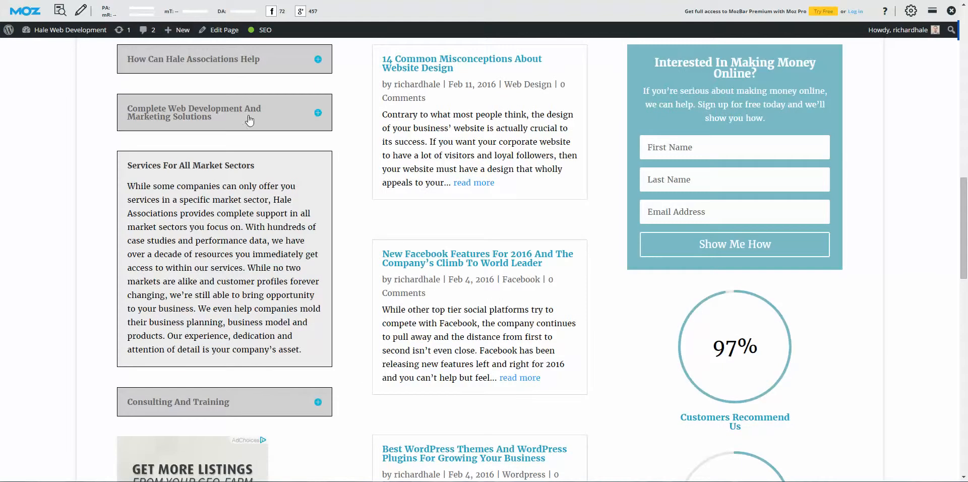
{"action": "scroll", "coordinate": [250, 122], "scroll_direction": "up", "scroll_amount": 2}
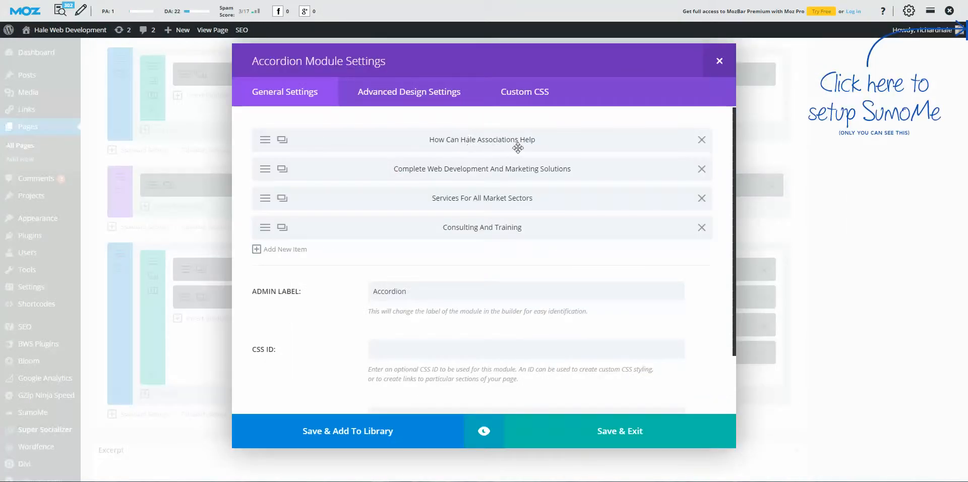
Review the content and advanced design settings of the How Can Hale Associations Help accordion item, and close the item and module settings without saving.
{"action": "left_click", "coordinate": [260, 144]}
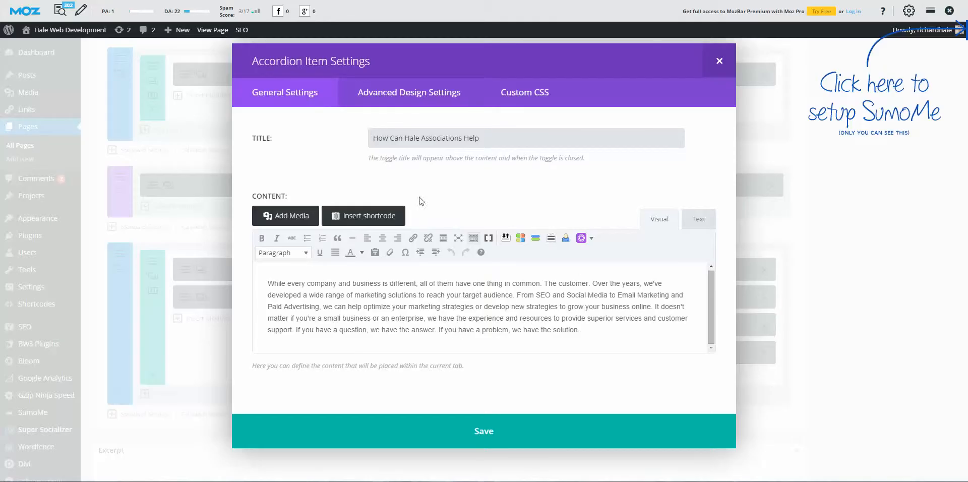
{"action": "left_click", "coordinate": [417, 102]}
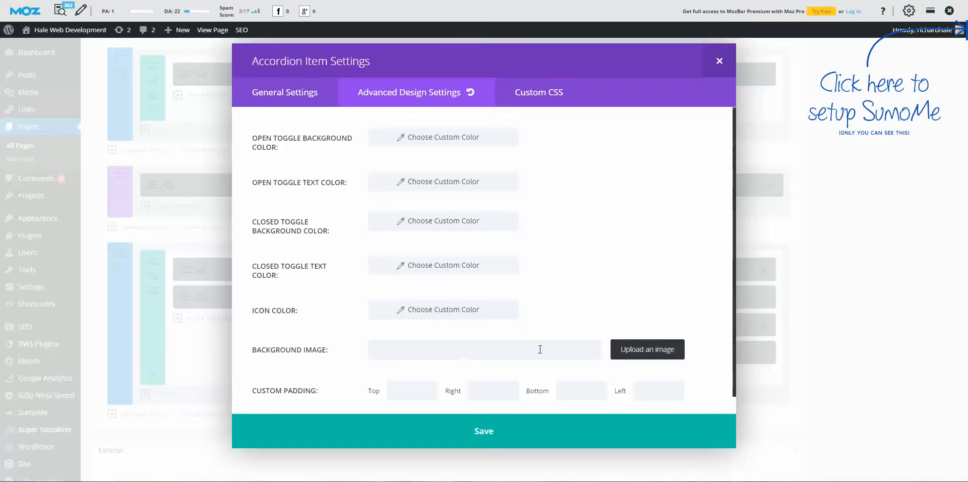
{"action": "left_click", "coordinate": [720, 61]}
{"action": "left_click", "coordinate": [725, 63]}
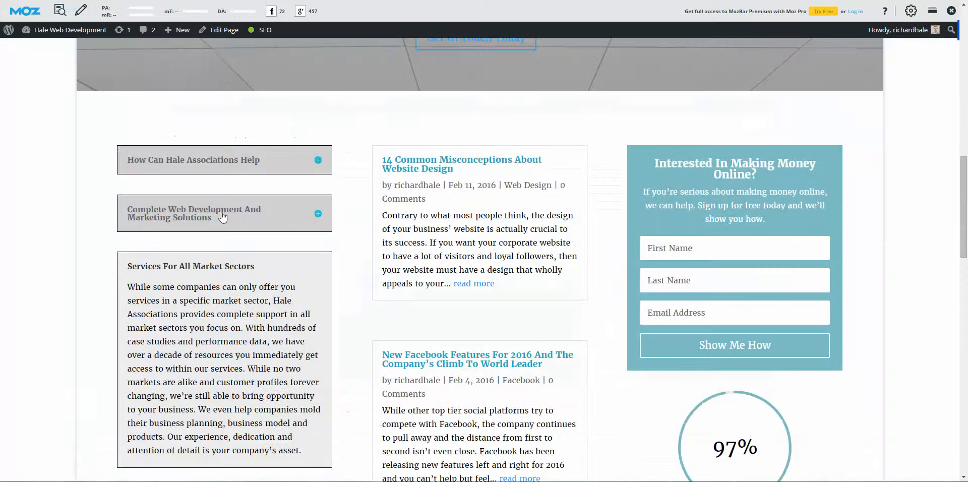
Examine the blog posts column on the live page and the Blog module's layout options, leaving Grid selected.
{"action": "scroll", "coordinate": [212, 214], "scroll_direction": "down", "scroll_amount": 3}
{"action": "scroll", "coordinate": [271, 241], "scroll_direction": "up", "scroll_amount": 3}
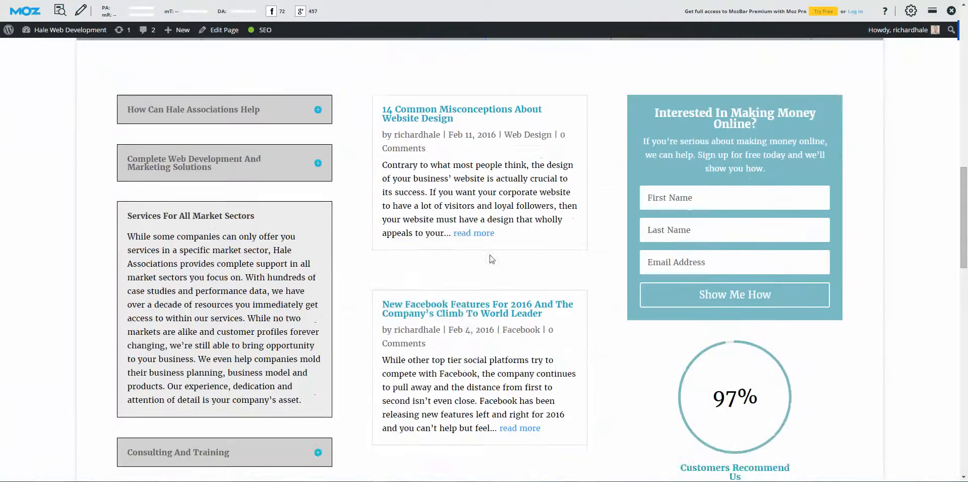
{"action": "scroll", "coordinate": [495, 305], "scroll_direction": "down", "scroll_amount": 5}
{"action": "scroll", "coordinate": [499, 353], "scroll_direction": "down", "scroll_amount": 2}
{"action": "scroll", "coordinate": [499, 360], "scroll_direction": "up", "scroll_amount": 8}
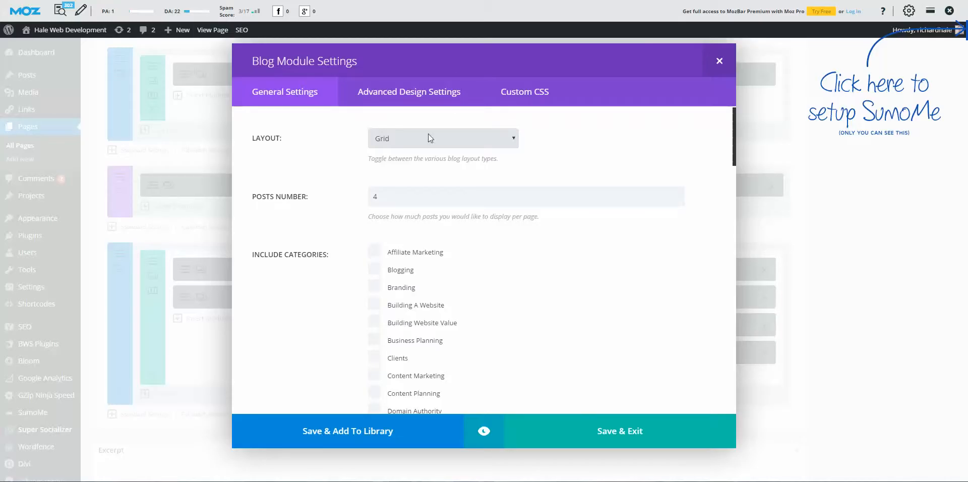
{"action": "left_click", "coordinate": [507, 143]}
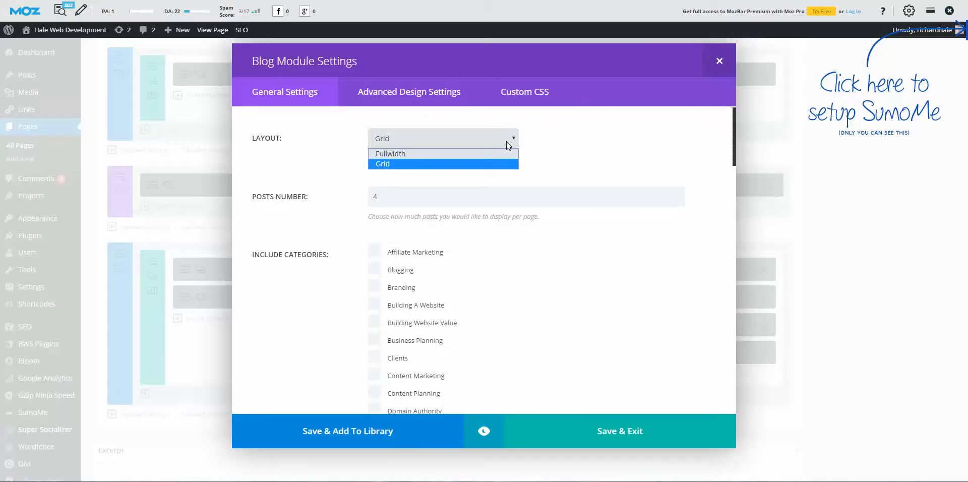
{"action": "left_click", "coordinate": [591, 146]}
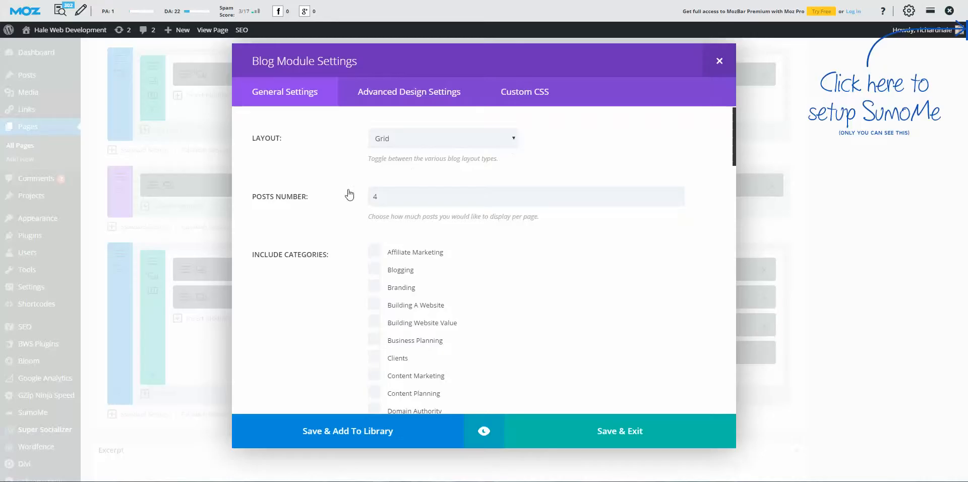
Try 6 and 12 as the Blog module's posts number, and leave the field empty.
{"action": "left_click", "coordinate": [446, 195]}
{"action": "key", "text": "BackSpace"}
{"action": "type", "text": "1"}
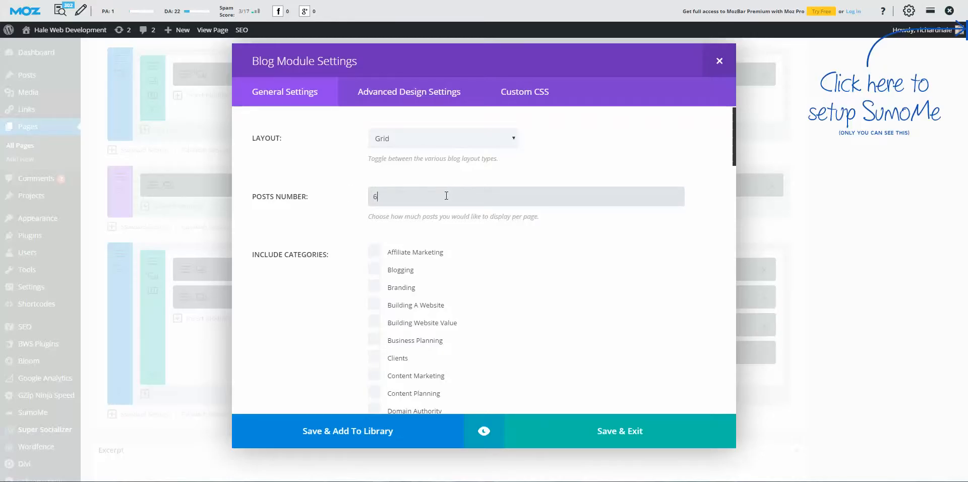
{"action": "key", "text": "BackSpace"}
{"action": "type", "text": "12"}
{"action": "key", "text": "BackSpace"}
{"action": "key", "text": "BackSpace"}
{"action": "left_click", "coordinate": [581, 238]}
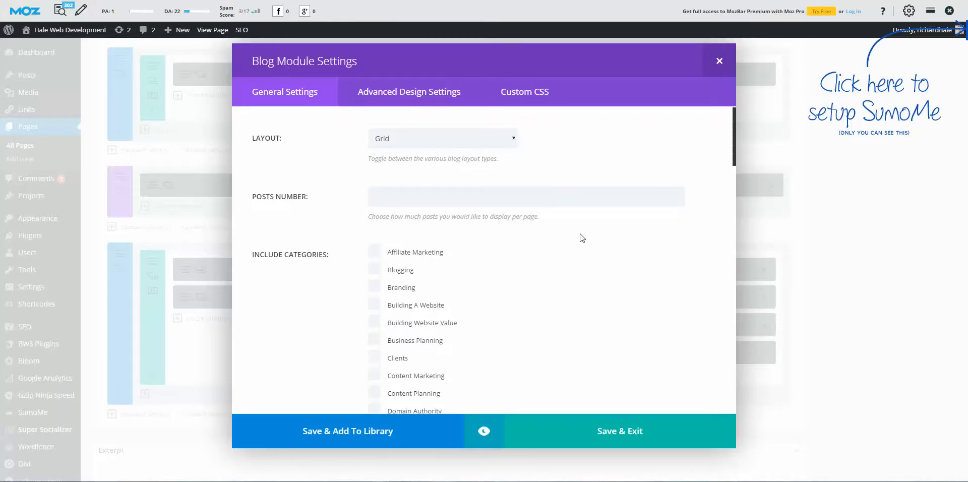
Look through the Blog module's category list and include the Business Planning category.
{"action": "scroll", "coordinate": [580, 234], "scroll_direction": "down", "scroll_amount": 2}
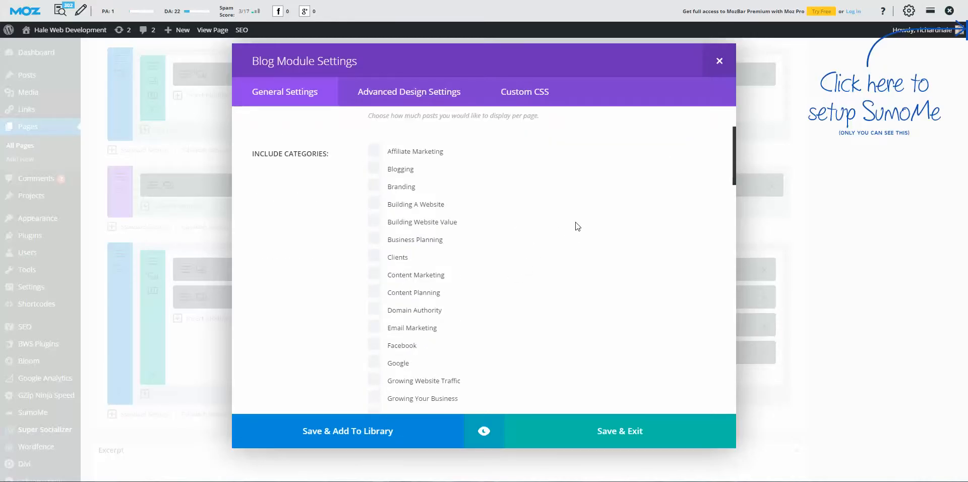
{"action": "scroll", "coordinate": [559, 226], "scroll_direction": "up", "scroll_amount": 2}
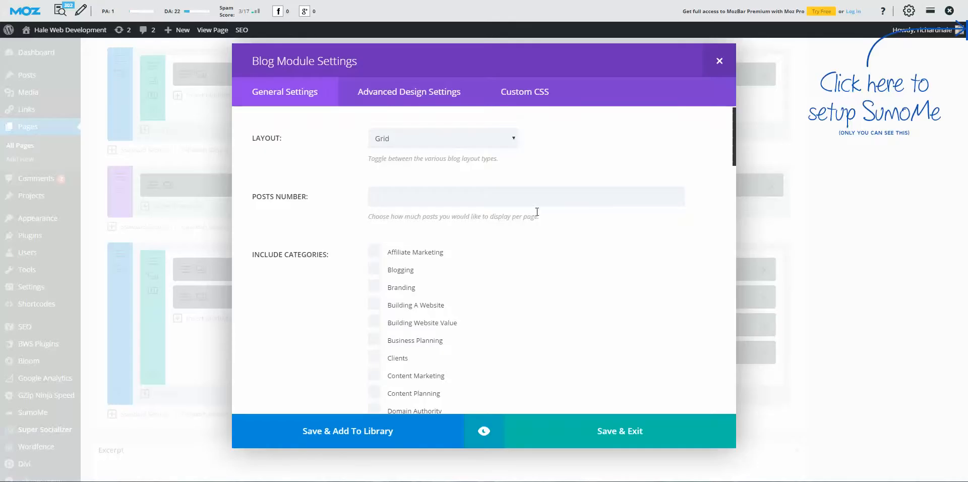
{"action": "scroll", "coordinate": [553, 269], "scroll_direction": "down", "scroll_amount": 1}
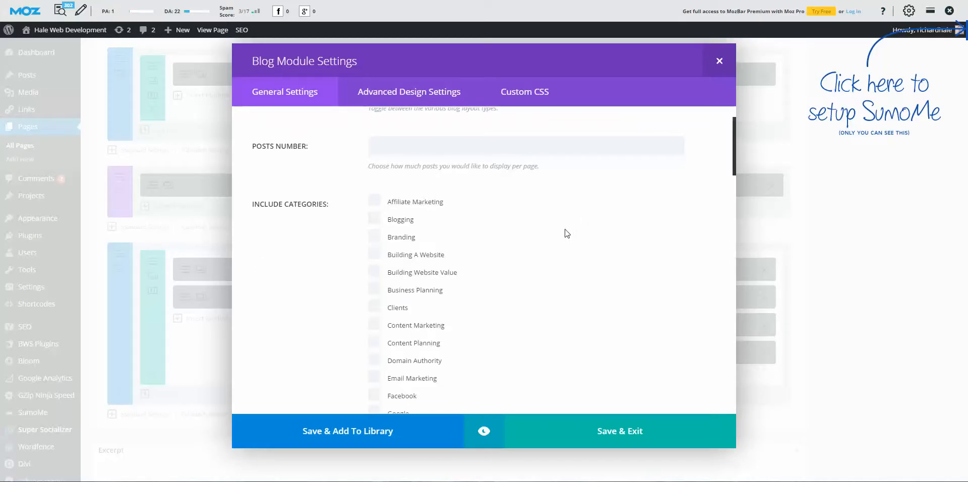
{"action": "scroll", "coordinate": [567, 231], "scroll_direction": "down", "scroll_amount": 1}
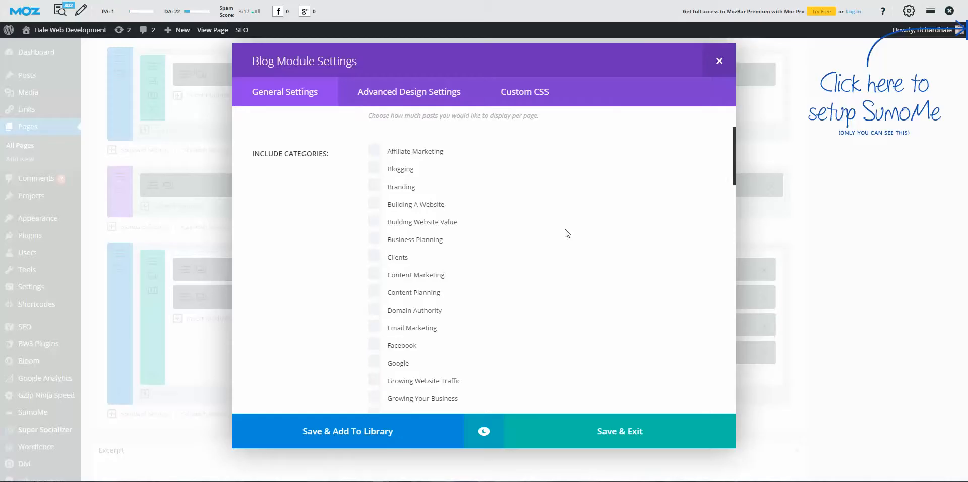
{"action": "left_click", "coordinate": [374, 240]}
{"action": "scroll", "coordinate": [481, 203], "scroll_direction": "down", "scroll_amount": 1}
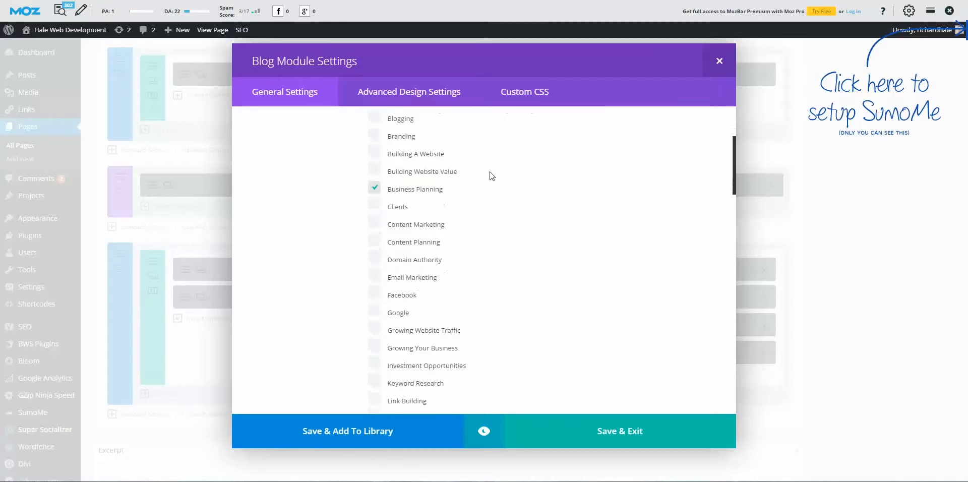
Look through the rest of the Blog module's category list and exclude the Business Planning category.
{"action": "scroll", "coordinate": [490, 174], "scroll_direction": "down", "scroll_amount": 5}
{"action": "scroll", "coordinate": [498, 202], "scroll_direction": "down", "scroll_amount": 2}
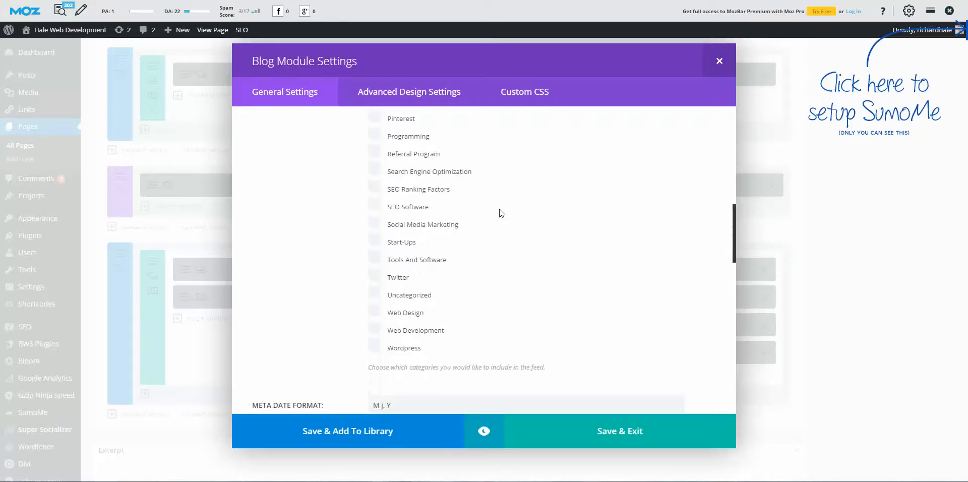
{"action": "scroll", "coordinate": [502, 213], "scroll_direction": "down", "scroll_amount": 2}
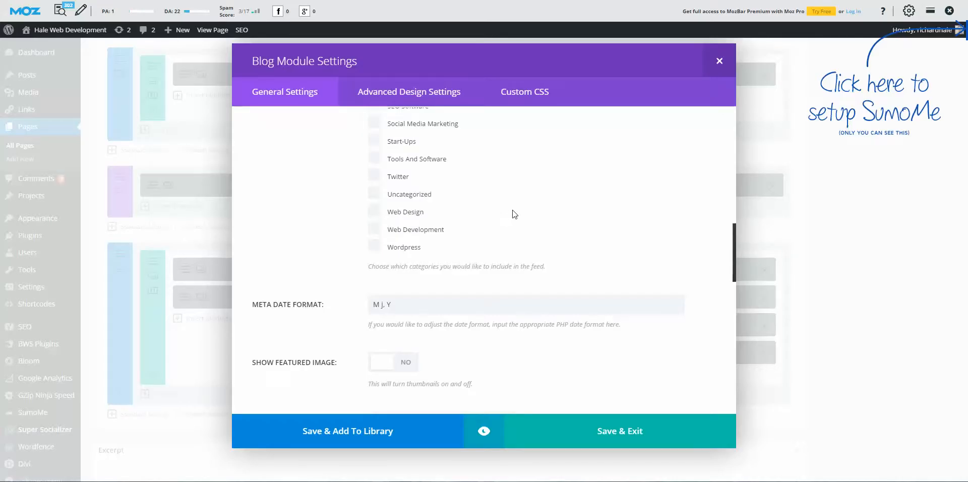
{"action": "scroll", "coordinate": [512, 212], "scroll_direction": "up", "scroll_amount": 10}
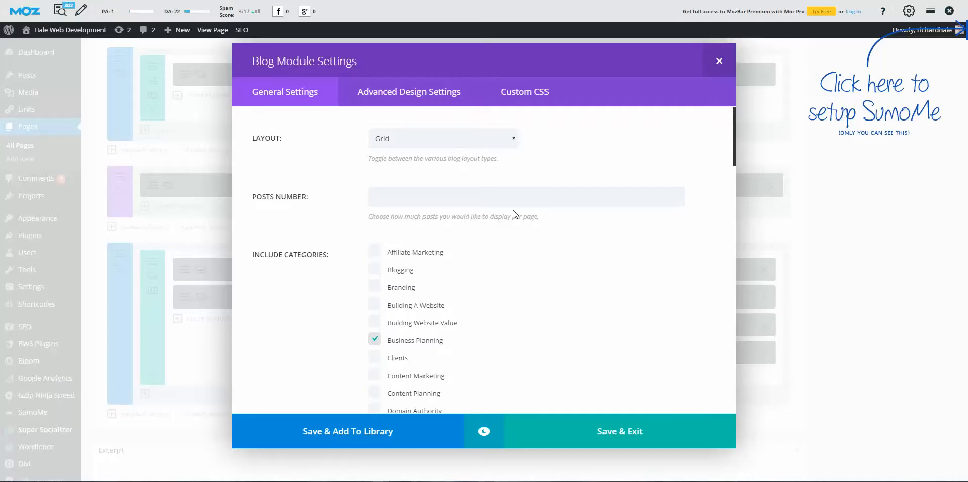
{"action": "left_click", "coordinate": [375, 339]}
Include the SEO Ranking Factors and SEO Software categories in the Blog module's feed.
{"action": "scroll", "coordinate": [555, 265], "scroll_direction": "down", "scroll_amount": 10}
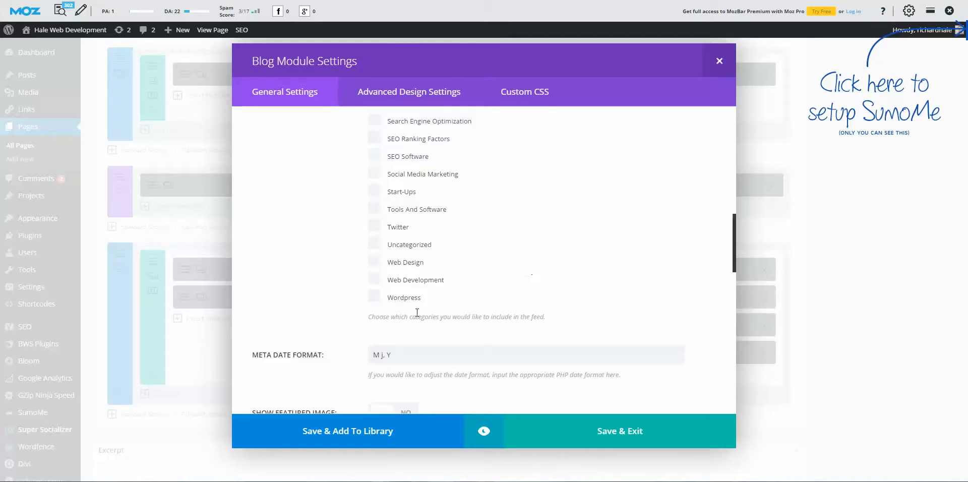
{"action": "scroll", "coordinate": [429, 260], "scroll_direction": "up", "scroll_amount": 8}
{"action": "scroll", "coordinate": [429, 316], "scroll_direction": "up", "scroll_amount": 1}
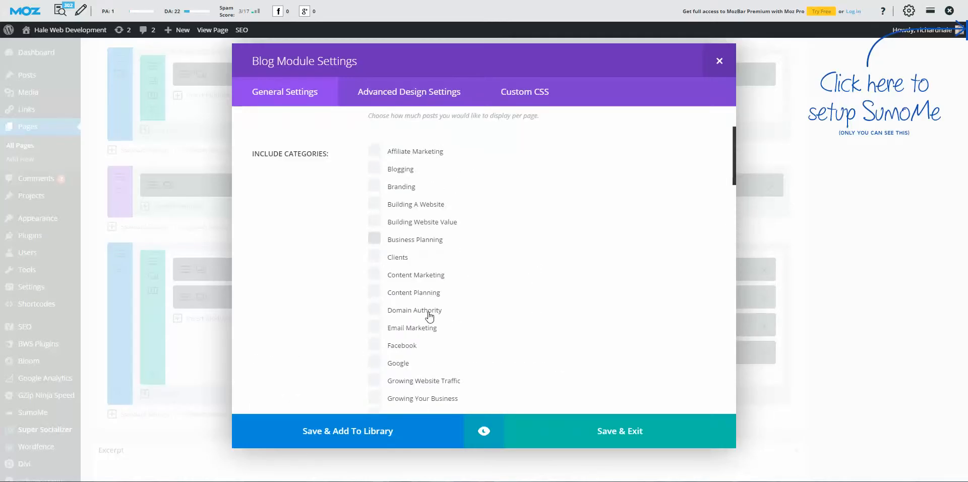
{"action": "scroll", "coordinate": [553, 217], "scroll_direction": "down", "scroll_amount": 8}
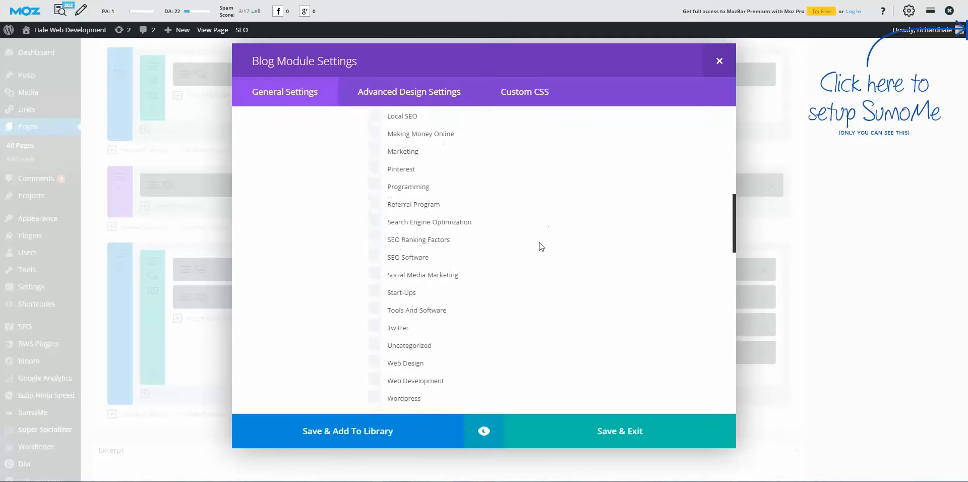
{"action": "left_click", "coordinate": [375, 241]}
{"action": "left_click", "coordinate": [375, 257]}
Review the Blog module's date format, featured image and content display options, leaving Show Excerpt selected.
{"action": "scroll", "coordinate": [551, 257], "scroll_direction": "down", "scroll_amount": 2}
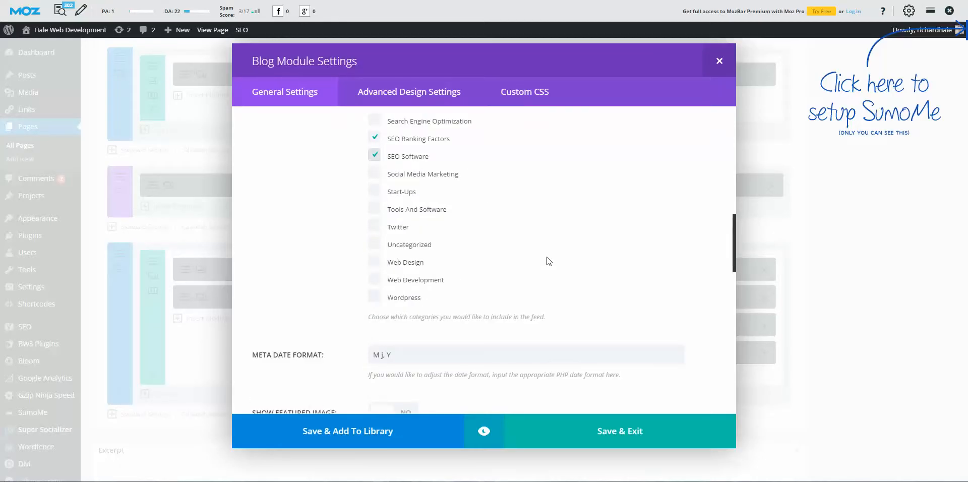
{"action": "scroll", "coordinate": [550, 257], "scroll_direction": "down", "scroll_amount": 2}
{"action": "scroll", "coordinate": [550, 252], "scroll_direction": "down", "scroll_amount": 2}
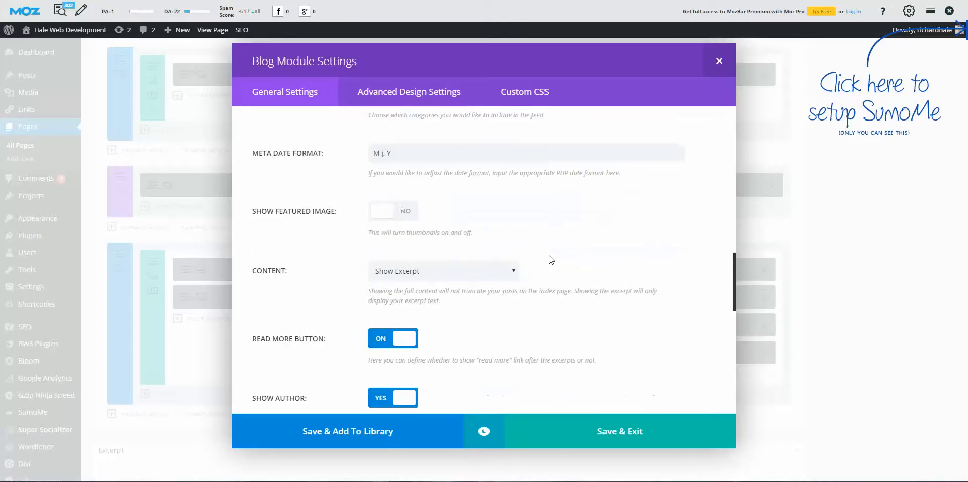
{"action": "left_click", "coordinate": [475, 277]}
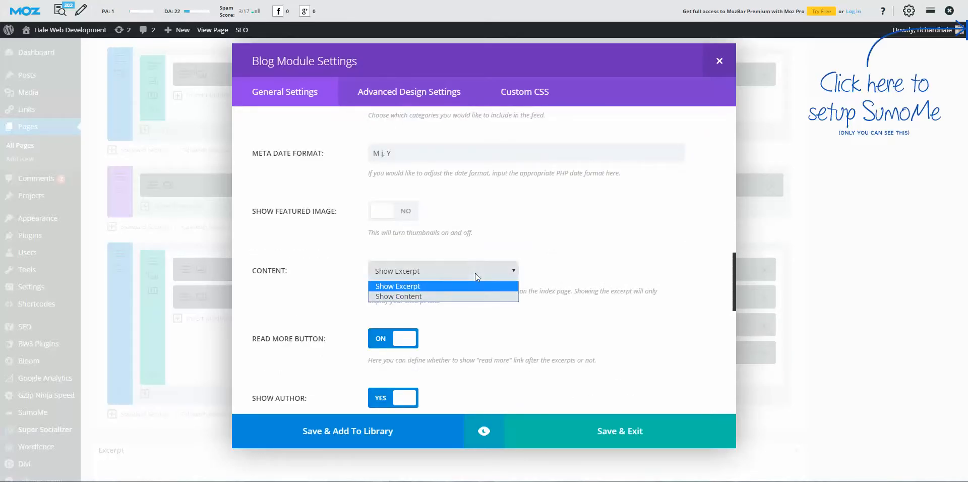
{"action": "left_click", "coordinate": [579, 239]}
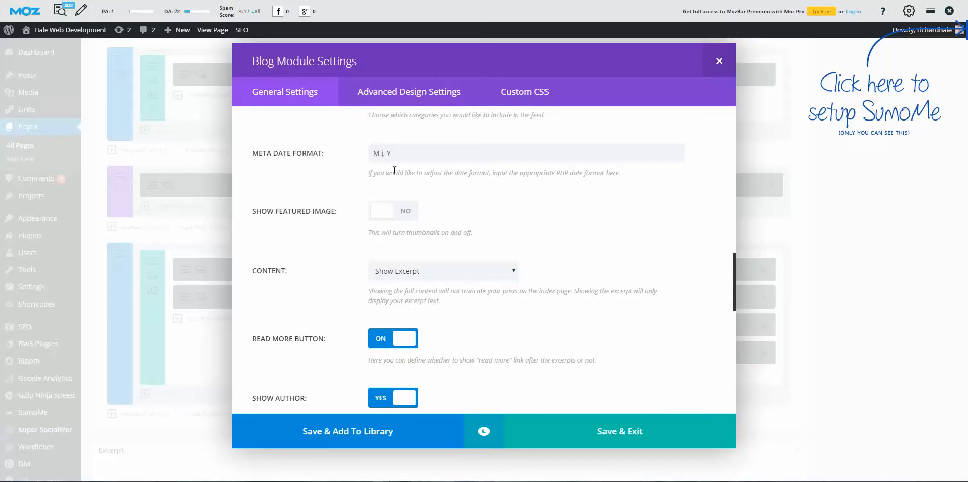
Examine the Blog module's read more, author, date, category, comment count and pagination switches, plus its offset, label and CSS fields.
{"action": "scroll", "coordinate": [502, 211], "scroll_direction": "down", "scroll_amount": 2}
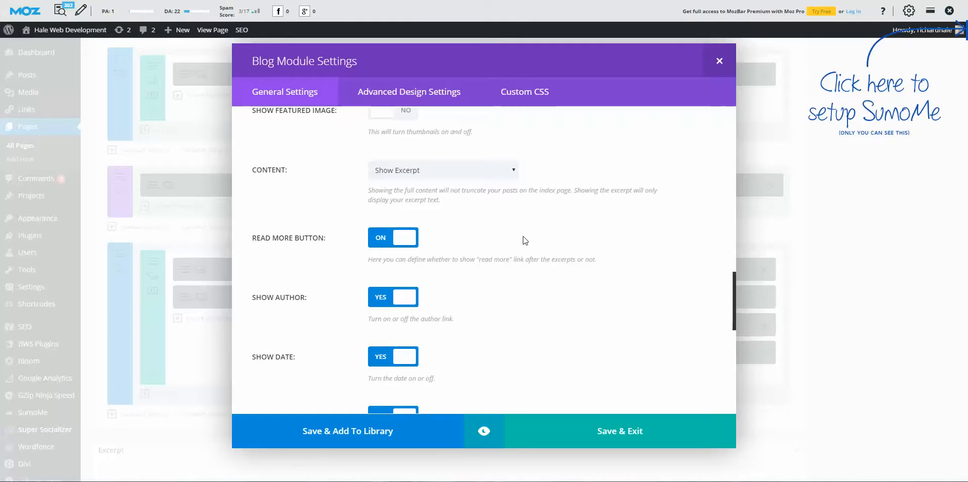
{"action": "scroll", "coordinate": [512, 240], "scroll_direction": "down", "scroll_amount": 1}
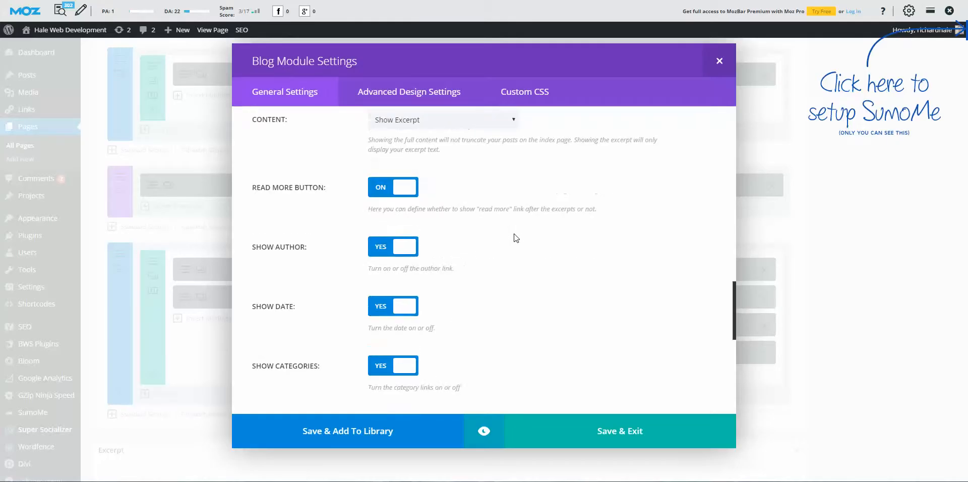
{"action": "scroll", "coordinate": [514, 237], "scroll_direction": "down", "scroll_amount": 1}
{"action": "scroll", "coordinate": [512, 244], "scroll_direction": "down", "scroll_amount": 1}
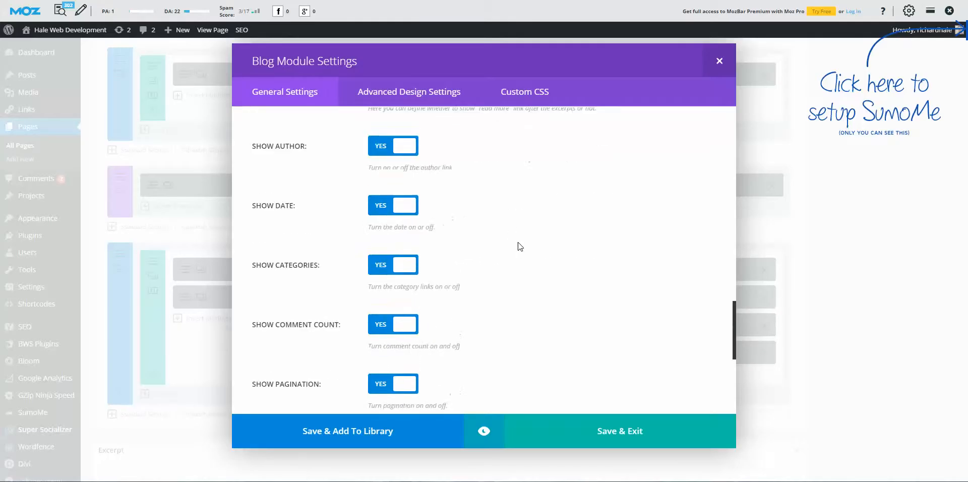
{"action": "scroll", "coordinate": [518, 254], "scroll_direction": "down", "scroll_amount": 1}
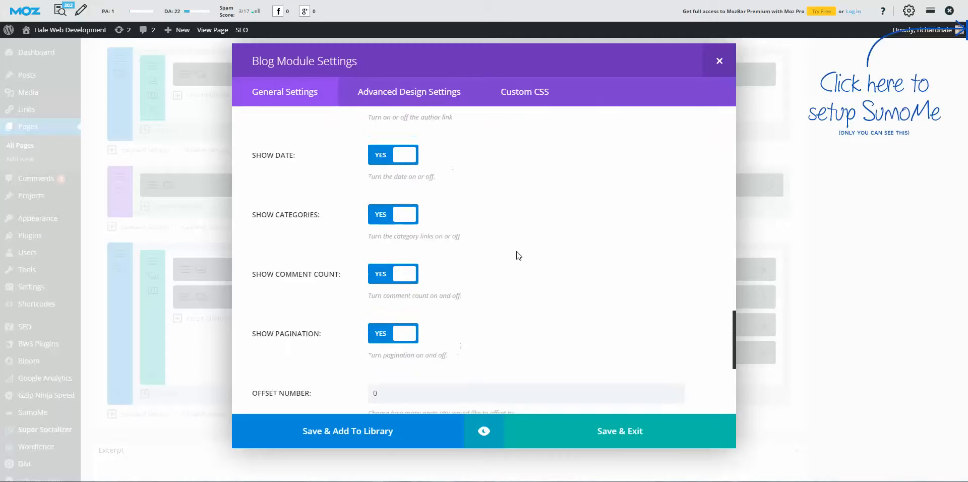
{"action": "scroll", "coordinate": [516, 256], "scroll_direction": "down", "scroll_amount": 1}
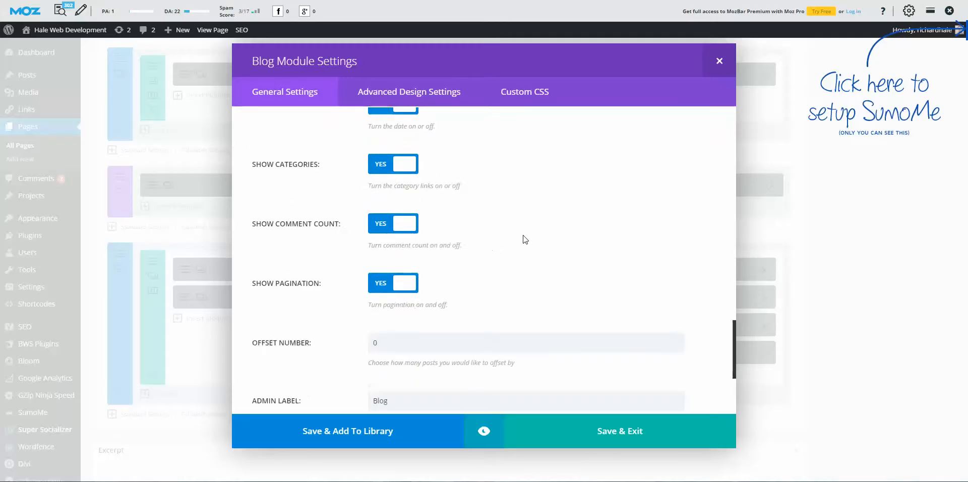
{"action": "scroll", "coordinate": [524, 240], "scroll_direction": "down", "scroll_amount": 2}
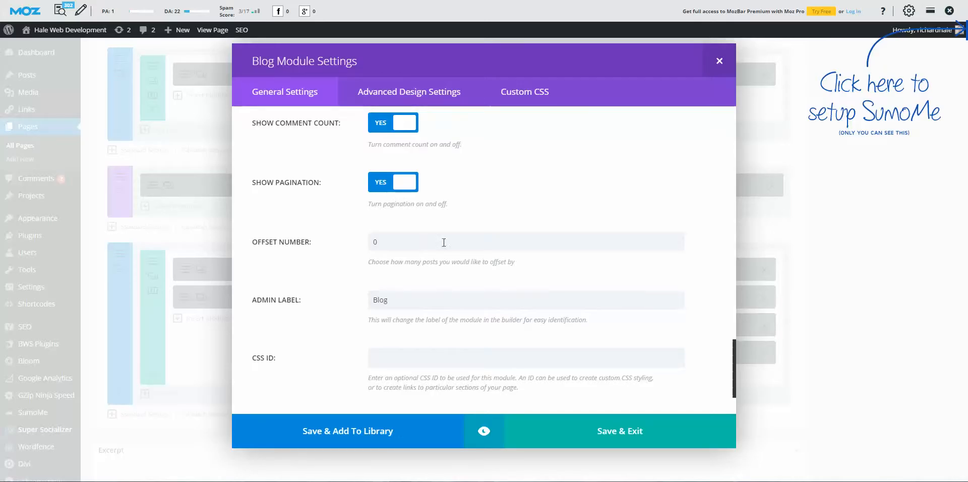
{"action": "scroll", "coordinate": [445, 243], "scroll_direction": "down", "scroll_amount": 3}
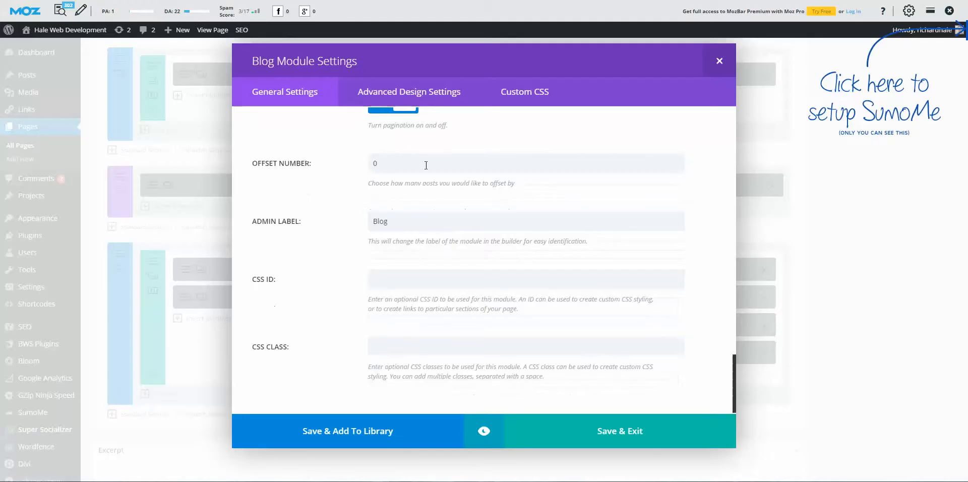
Review the Blog module's advanced header, meta and body text design settings, and close the module settings without saving.
{"action": "left_click", "coordinate": [406, 93]}
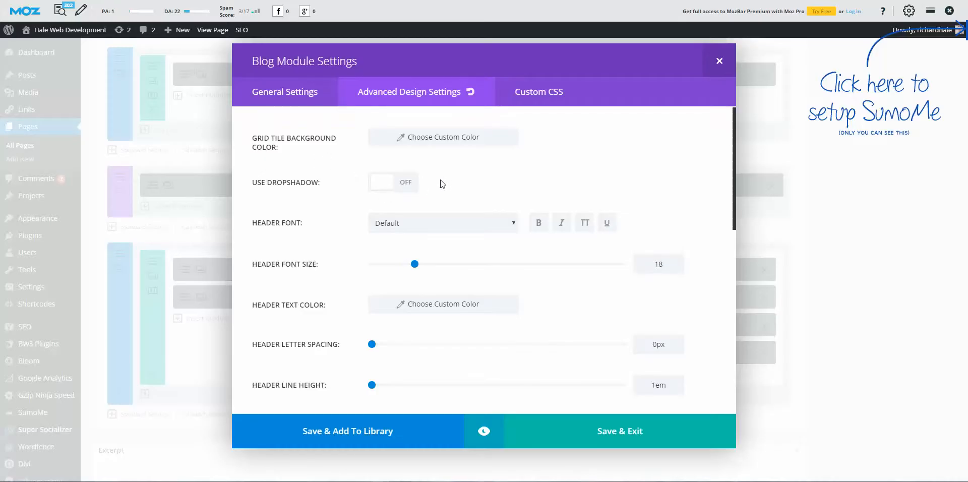
{"action": "scroll", "coordinate": [468, 183], "scroll_direction": "down", "scroll_amount": 1}
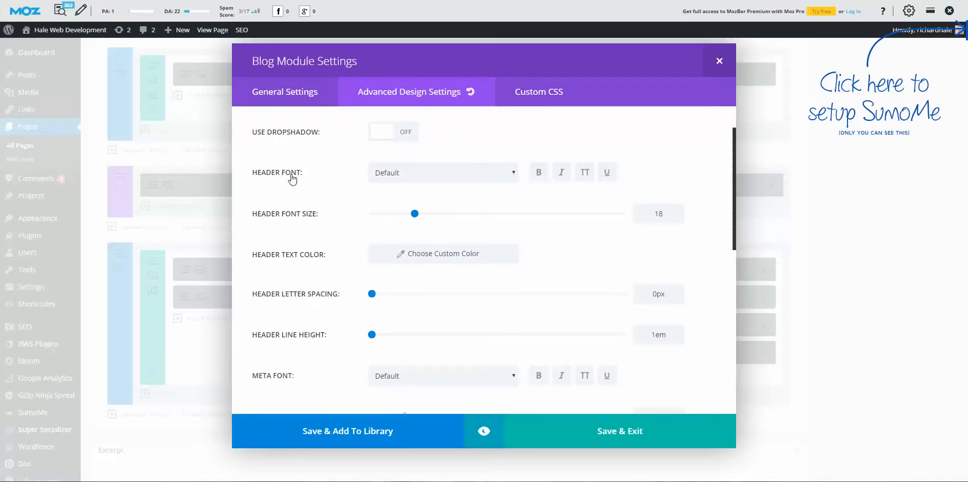
{"action": "scroll", "coordinate": [399, 206], "scroll_direction": "down", "scroll_amount": 2}
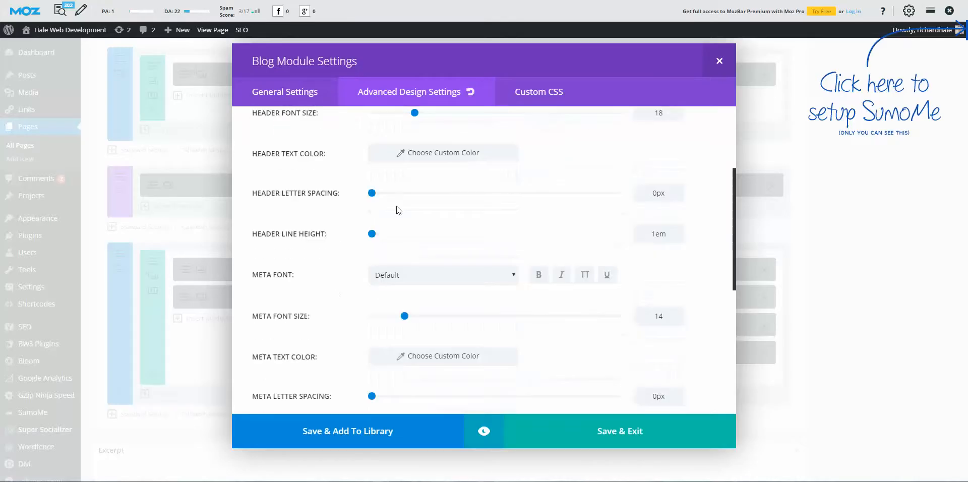
{"action": "scroll", "coordinate": [438, 230], "scroll_direction": "down", "scroll_amount": 1}
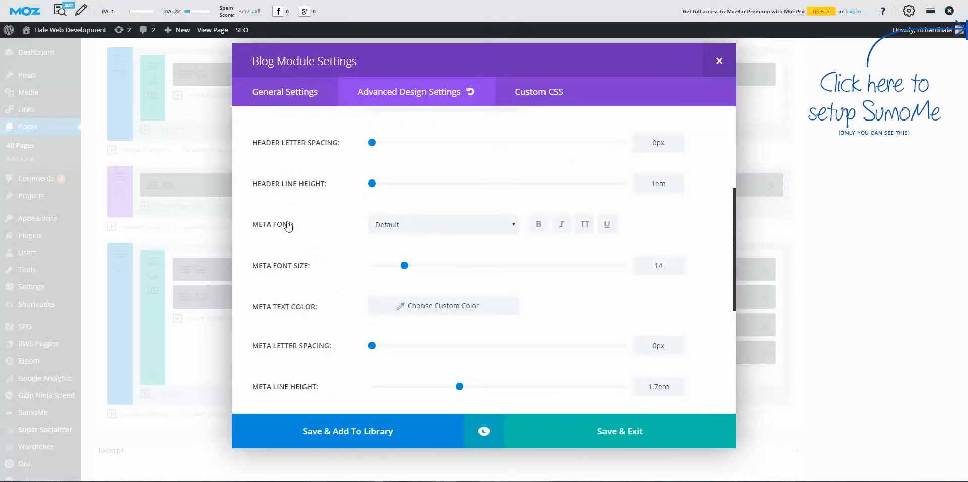
{"action": "scroll", "coordinate": [392, 232], "scroll_direction": "down", "scroll_amount": 3}
{"action": "scroll", "coordinate": [395, 242], "scroll_direction": "down", "scroll_amount": 2}
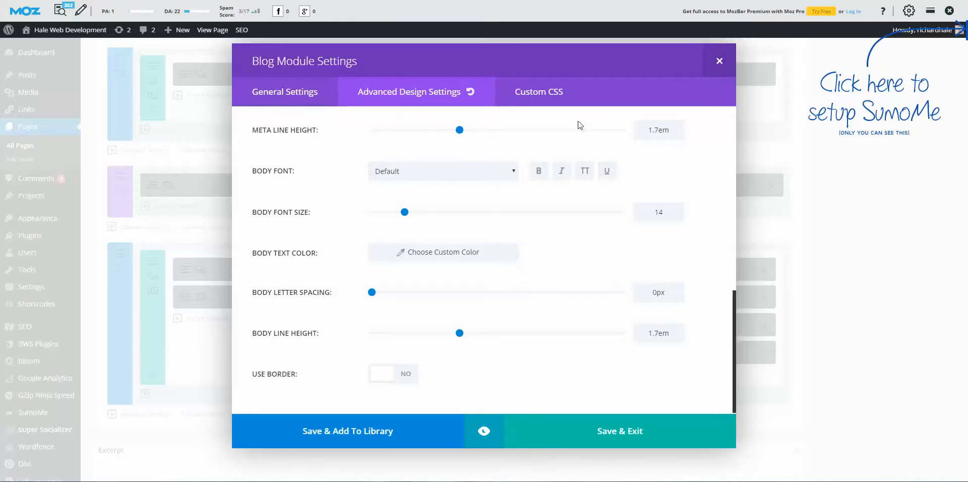
{"action": "left_click", "coordinate": [520, 96]}
{"action": "left_click", "coordinate": [719, 62]}
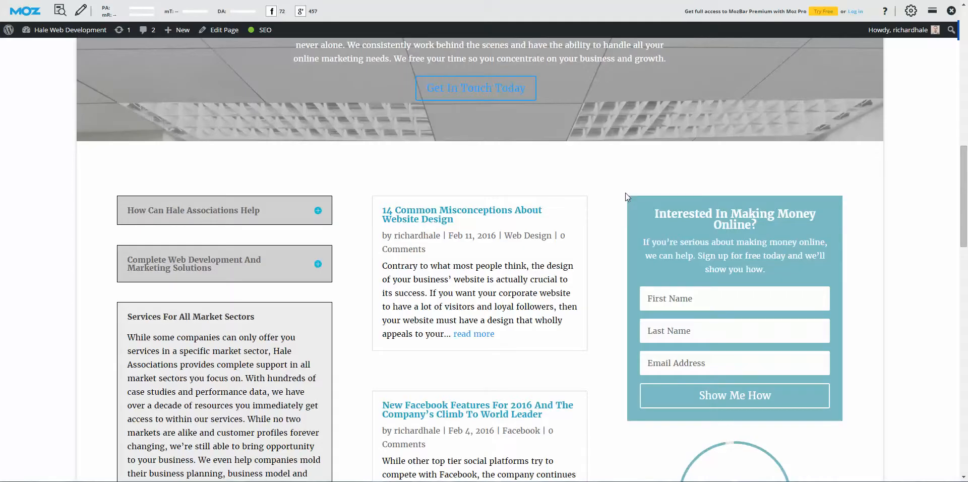
Open the Email Optin module's settings in the page builder and view the service provider options, leaving MailChimp selected.
{"action": "left_click", "coordinate": [224, 30]}
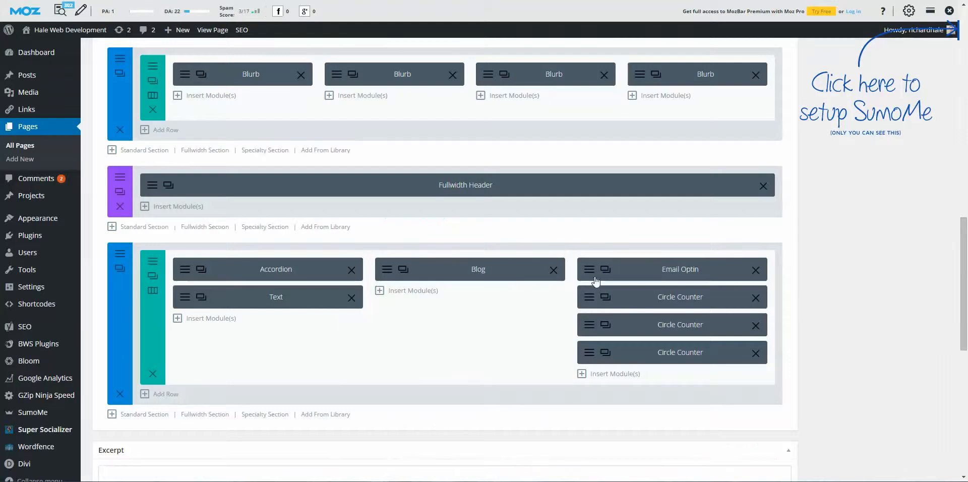
{"action": "left_click", "coordinate": [593, 272]}
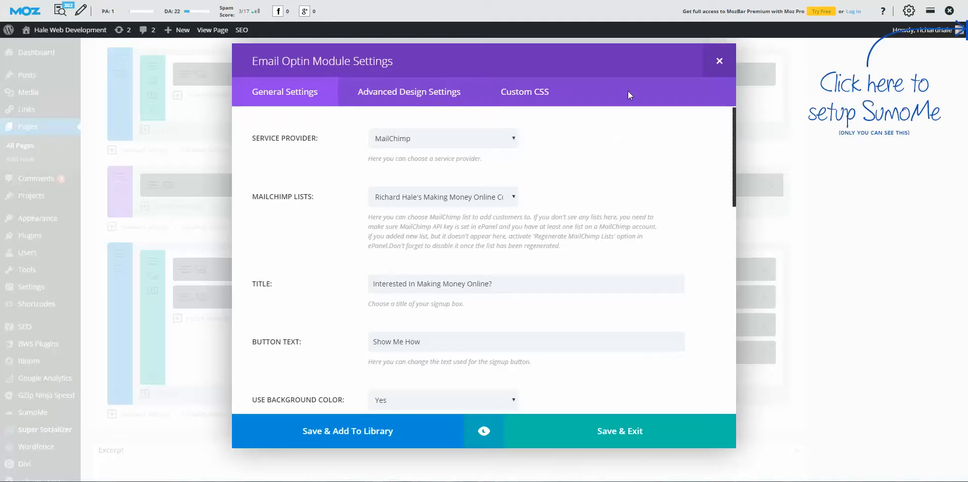
{"action": "left_click", "coordinate": [516, 144]}
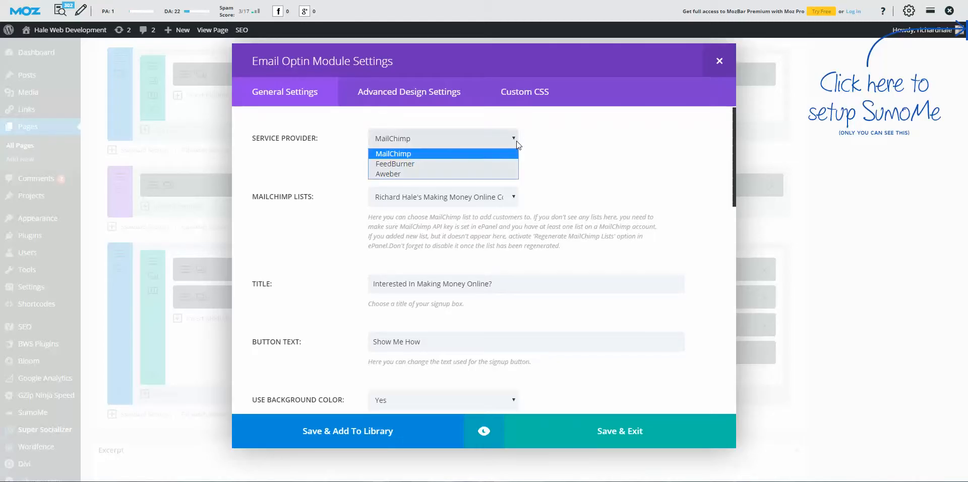
{"action": "left_click", "coordinate": [544, 138]}
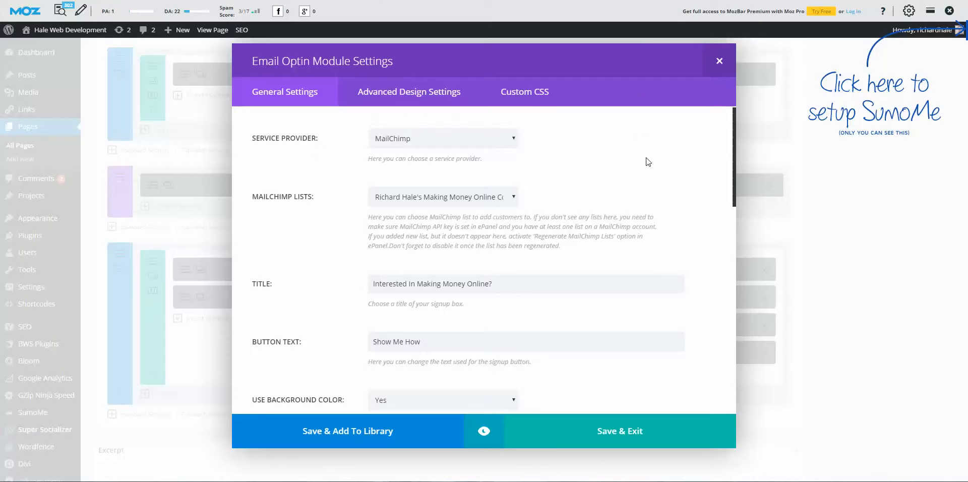
Review the Email Optin module's title, button text, background color, text color, text orientation and content settings.
{"action": "scroll", "coordinate": [671, 172], "scroll_direction": "down", "scroll_amount": 2}
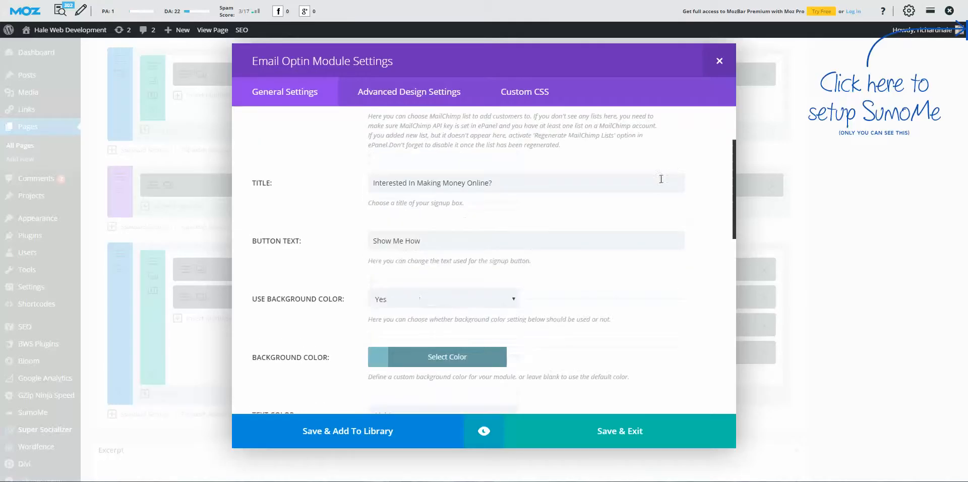
{"action": "scroll", "coordinate": [590, 222], "scroll_direction": "down", "scroll_amount": 1}
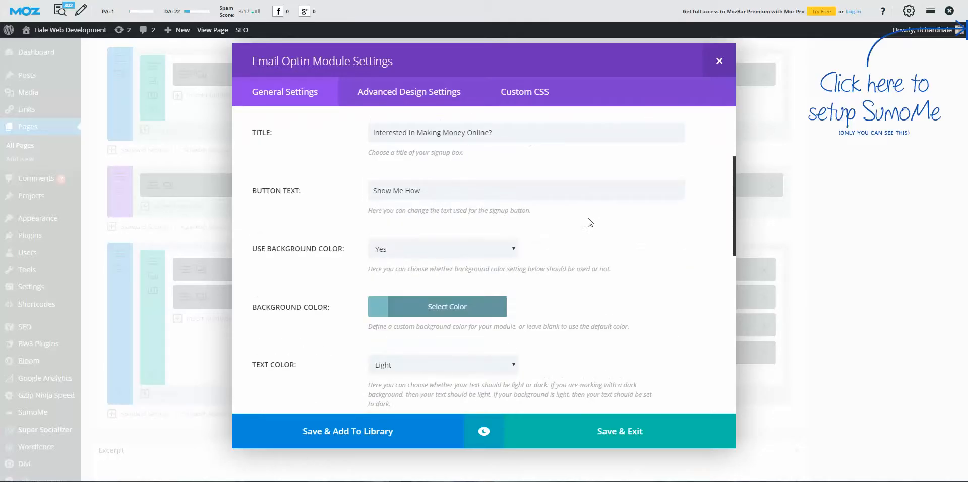
{"action": "scroll", "coordinate": [583, 219], "scroll_direction": "down", "scroll_amount": 1}
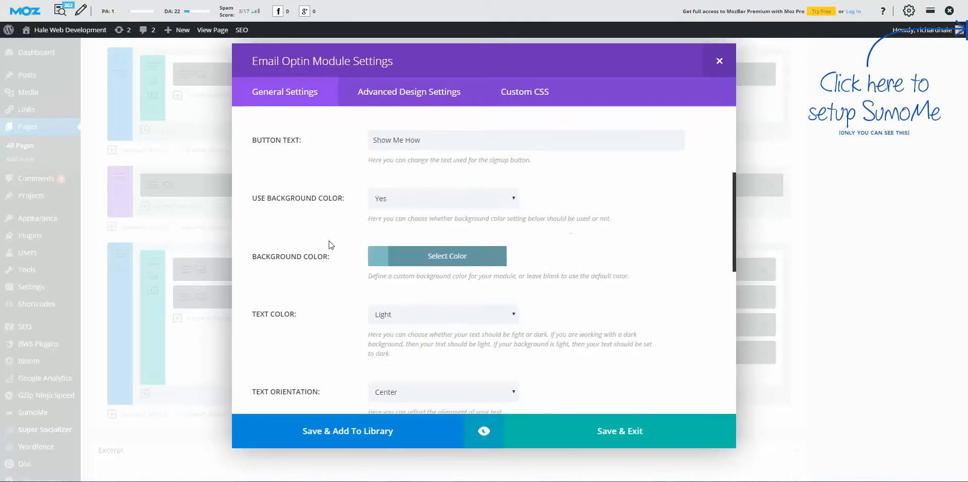
{"action": "scroll", "coordinate": [600, 210], "scroll_direction": "down", "scroll_amount": 1}
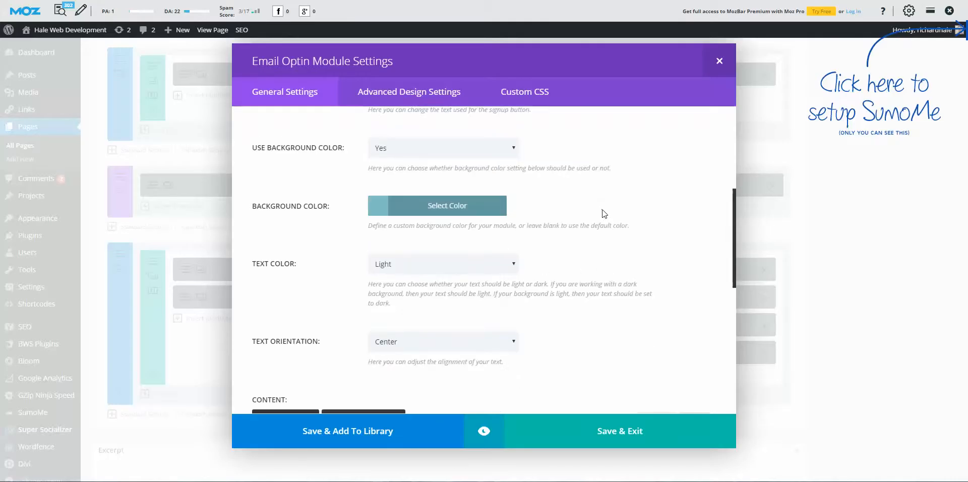
{"action": "scroll", "coordinate": [604, 214], "scroll_direction": "down", "scroll_amount": 2}
{"action": "scroll", "coordinate": [604, 215], "scroll_direction": "down", "scroll_amount": 1}
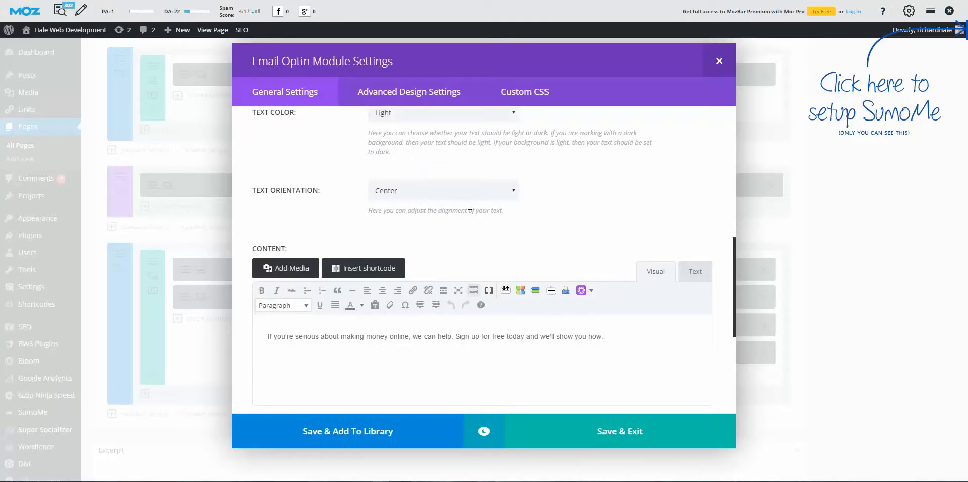
{"action": "scroll", "coordinate": [475, 212], "scroll_direction": "down", "scroll_amount": 1}
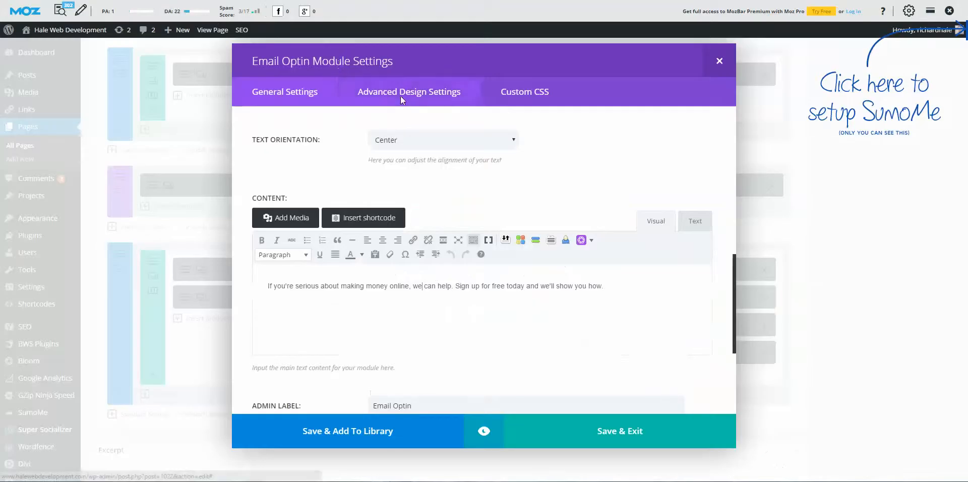
Review the Email Optin module's form field, header, body, spacing and button design settings, and close the module without saving.
{"action": "left_click", "coordinate": [400, 93]}
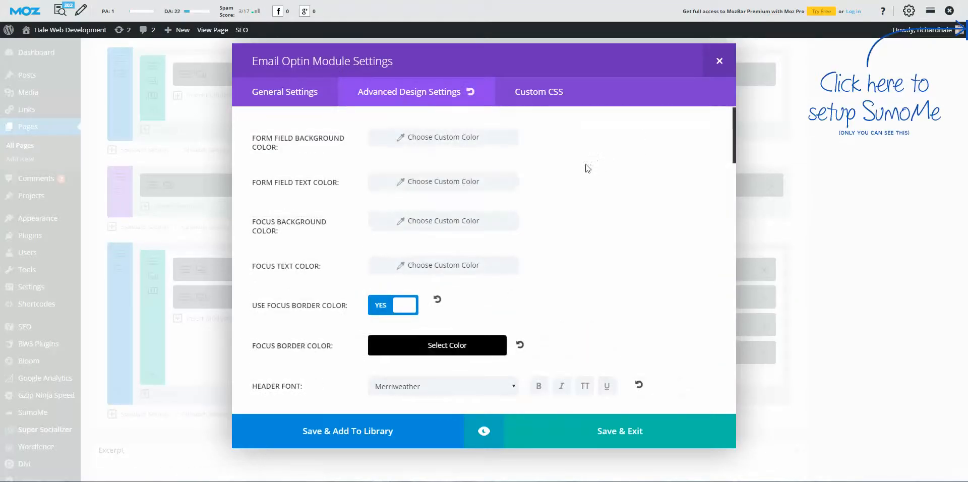
{"action": "scroll", "coordinate": [570, 184], "scroll_direction": "down", "scroll_amount": 5}
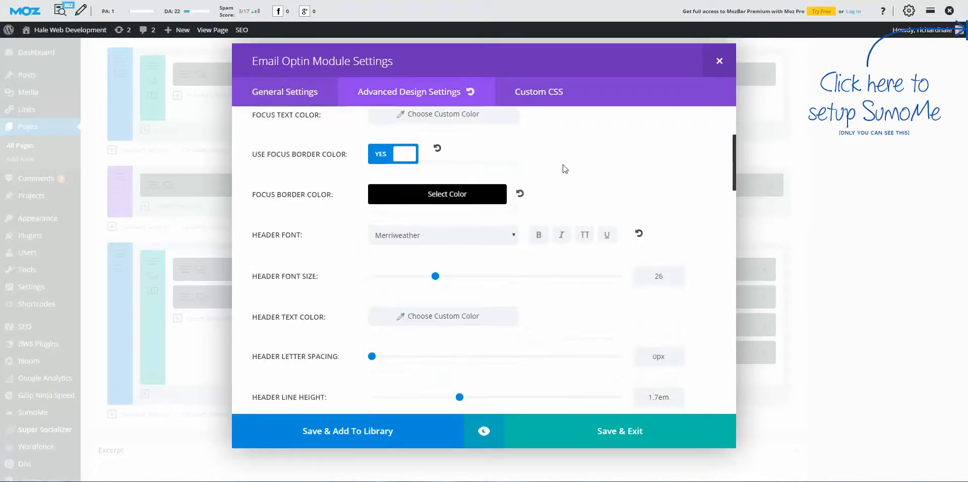
{"action": "scroll", "coordinate": [565, 179], "scroll_direction": "down", "scroll_amount": 7}
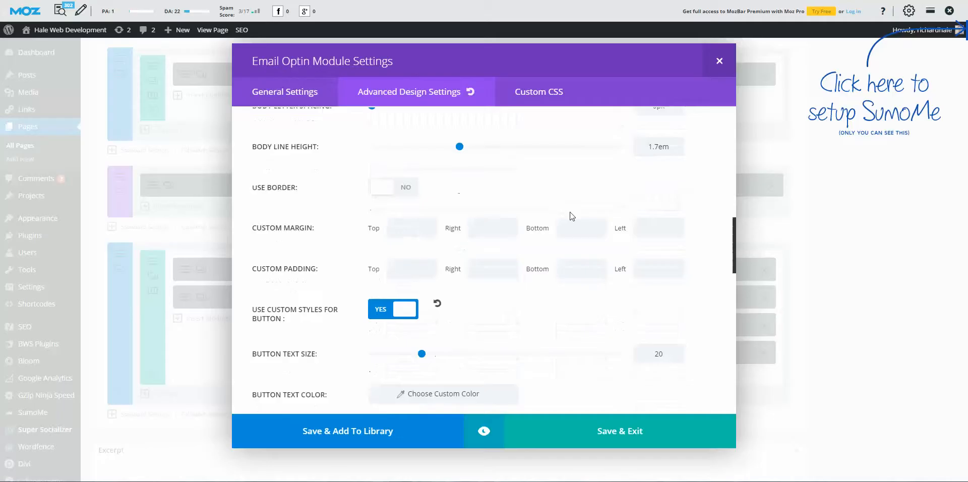
{"action": "left_click", "coordinate": [719, 60]}
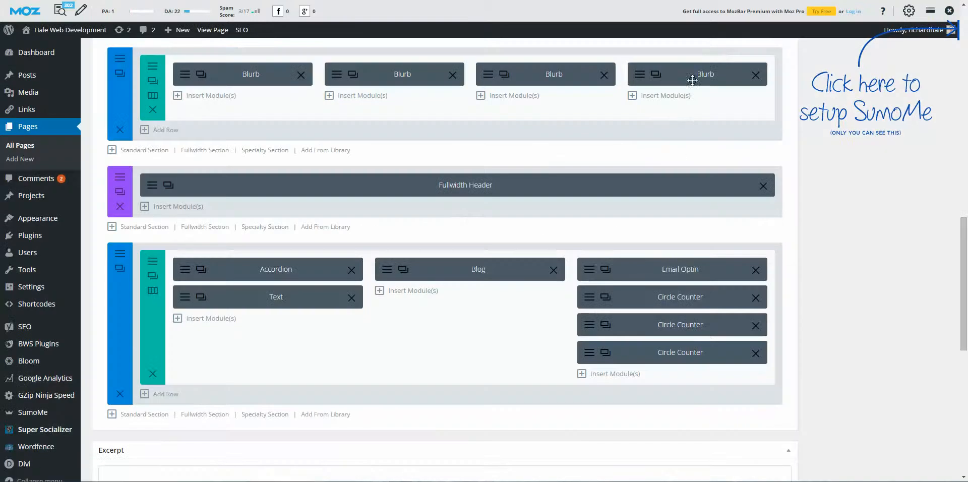
Review the first Circle Counter module's title, number and percent sign settings, compare them with the live page's counters, and close the settings.
{"action": "left_click", "coordinate": [587, 297]}
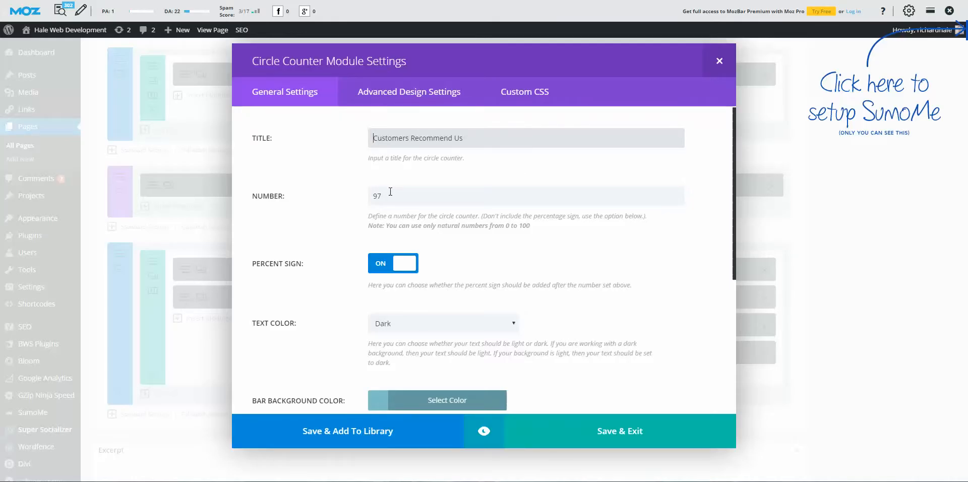
{"action": "scroll", "coordinate": [335, 164], "scroll_direction": "down", "scroll_amount": 1}
{"action": "scroll", "coordinate": [319, 152], "scroll_direction": "up", "scroll_amount": 1}
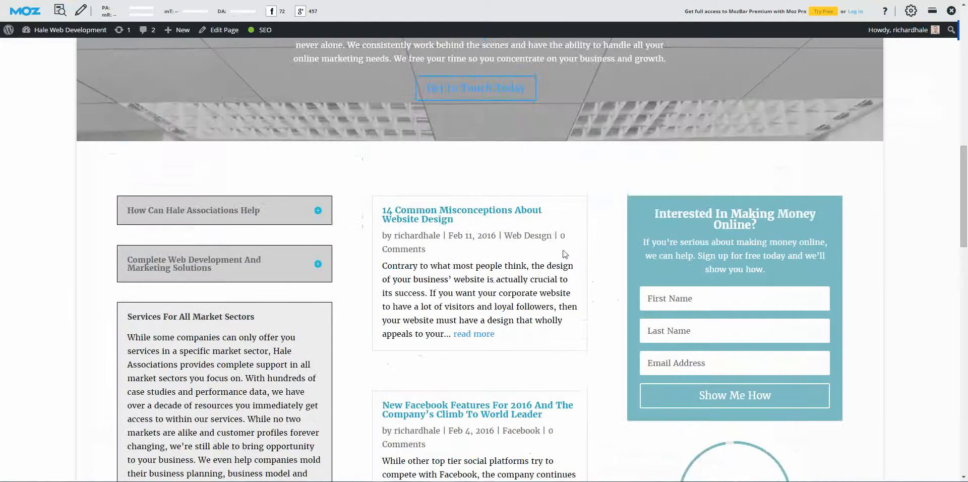
{"action": "scroll", "coordinate": [616, 280], "scroll_direction": "down", "scroll_amount": 10}
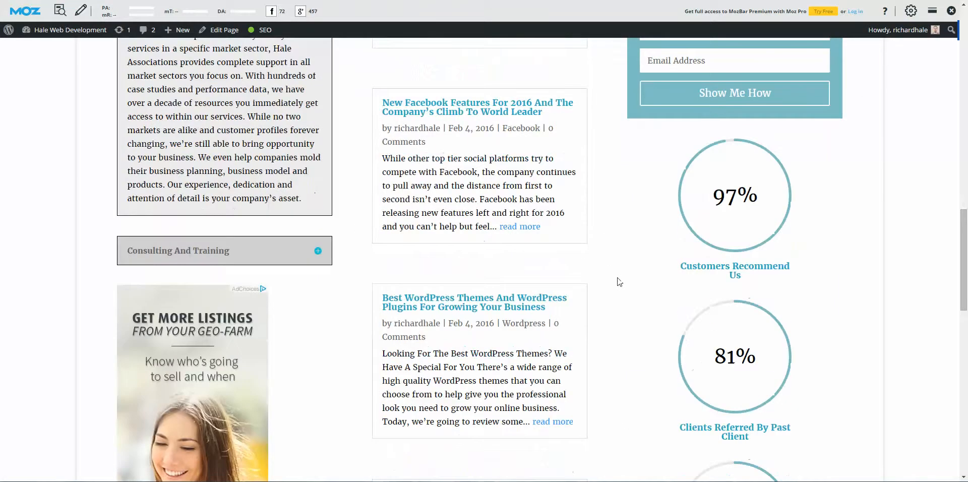
{"action": "scroll", "coordinate": [595, 272], "scroll_direction": "up", "scroll_amount": 5}
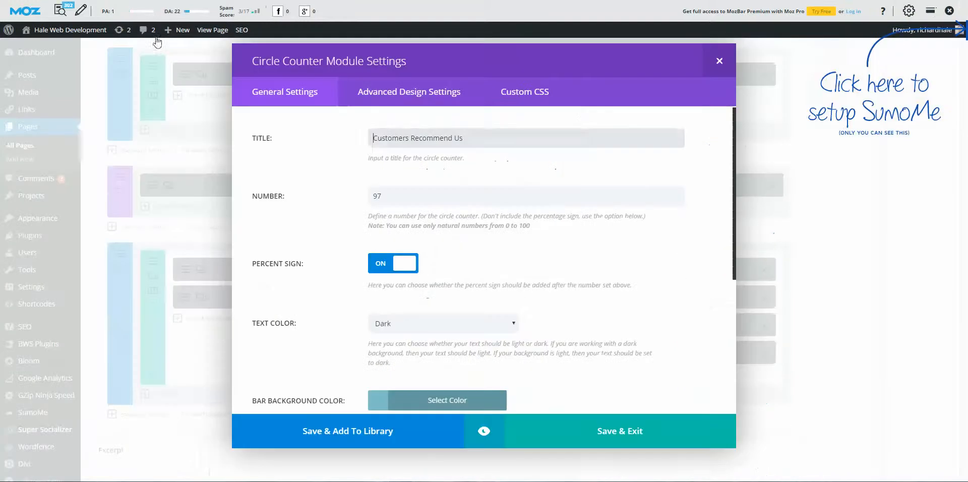
{"action": "left_click", "coordinate": [713, 65]}
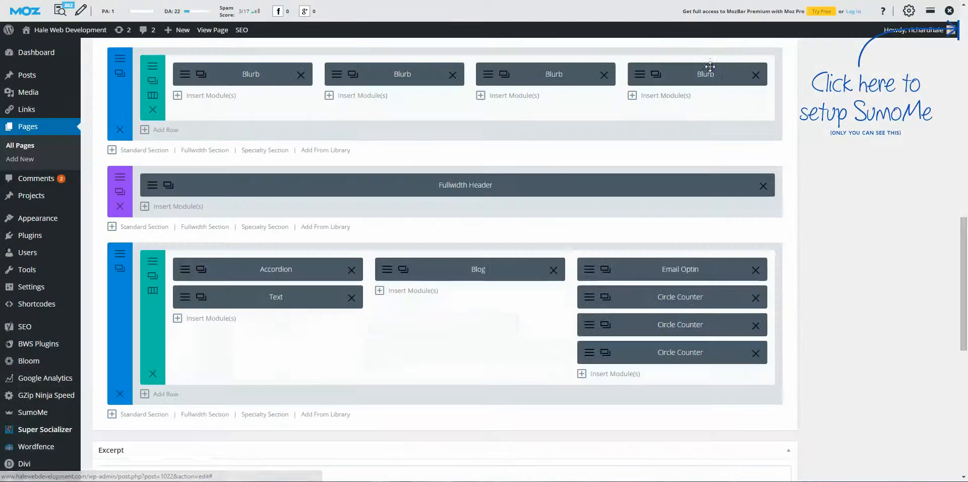
Move the Blog module below the Text module in the first column and return it to the middle column.
{"action": "scroll", "coordinate": [503, 264], "scroll_direction": "up", "scroll_amount": 3}
{"action": "scroll", "coordinate": [503, 263], "scroll_direction": "up", "scroll_amount": 3}
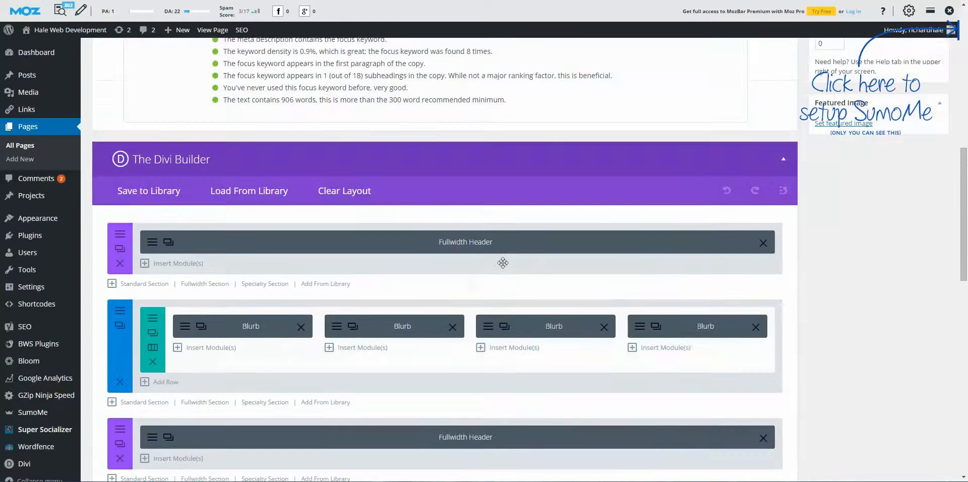
{"action": "scroll", "coordinate": [498, 251], "scroll_direction": "down", "scroll_amount": 3}
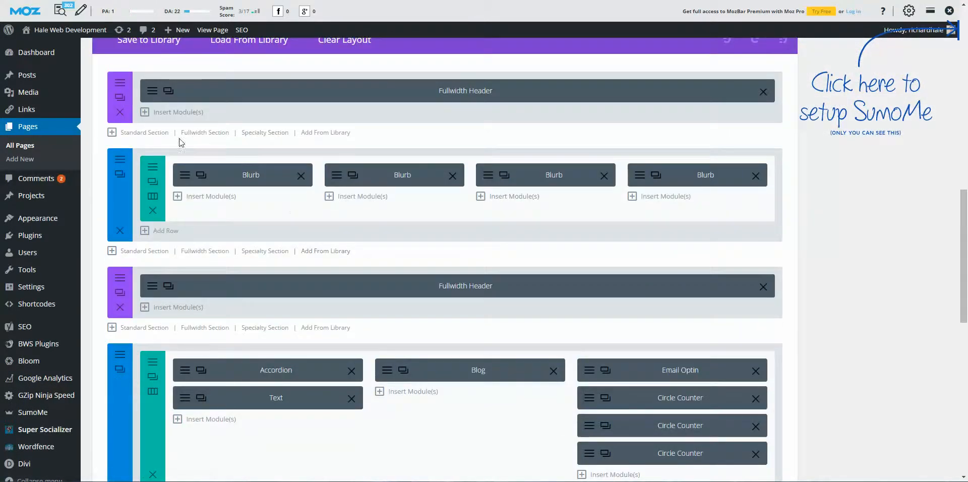
{"action": "scroll", "coordinate": [322, 154], "scroll_direction": "up", "scroll_amount": 1}
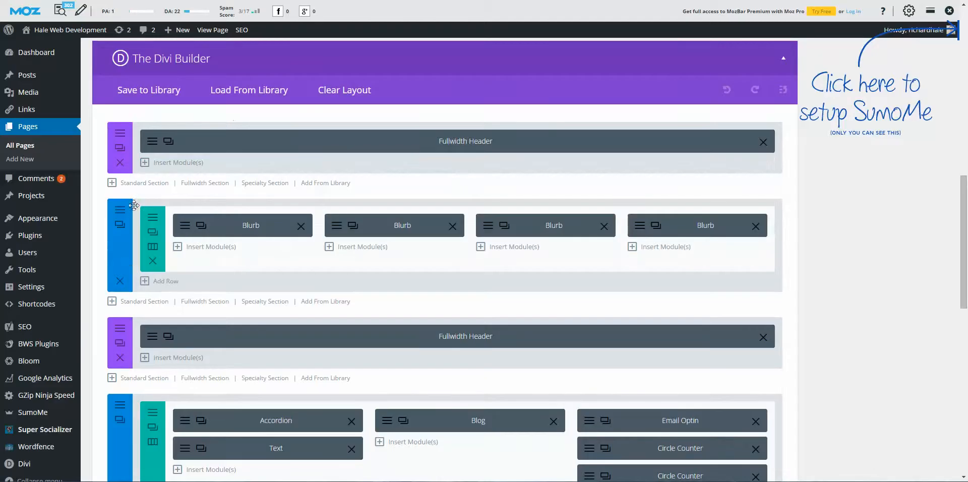
{"action": "left_click_drag", "start_coordinate": [128, 208], "coordinate": [170, 228]}
{"action": "scroll", "coordinate": [242, 212], "scroll_direction": "down", "scroll_amount": 3}
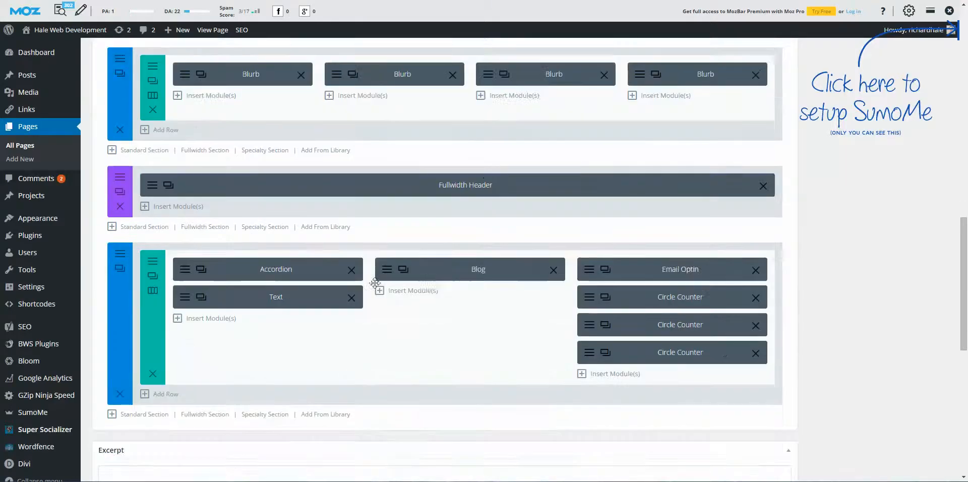
{"action": "left_click_drag", "start_coordinate": [427, 275], "coordinate": [229, 330]}
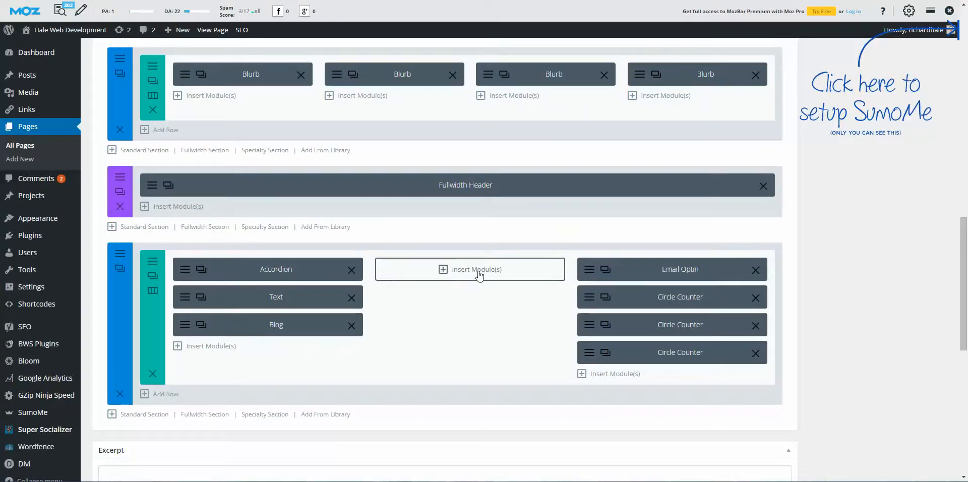
{"action": "left_click_drag", "start_coordinate": [272, 331], "coordinate": [485, 270]}
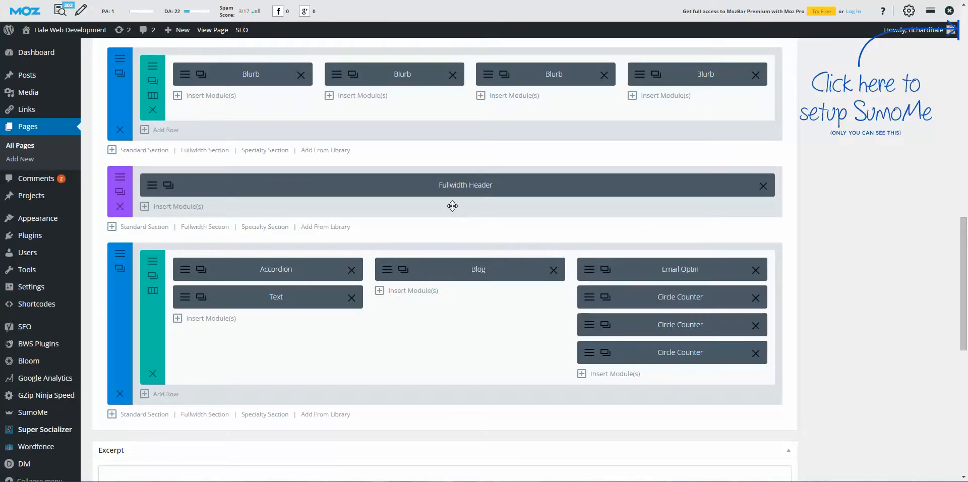
Examine the page builder's stacked sections, rows and modules, and the section types offered below each section.
{"action": "scroll", "coordinate": [454, 205], "scroll_direction": "down", "scroll_amount": 2}
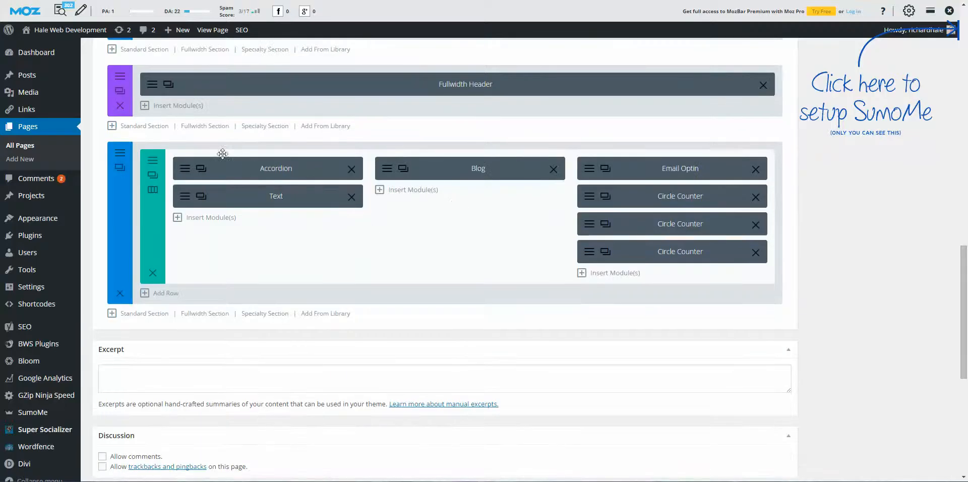
{"action": "scroll", "coordinate": [252, 235], "scroll_direction": "up", "scroll_amount": 3}
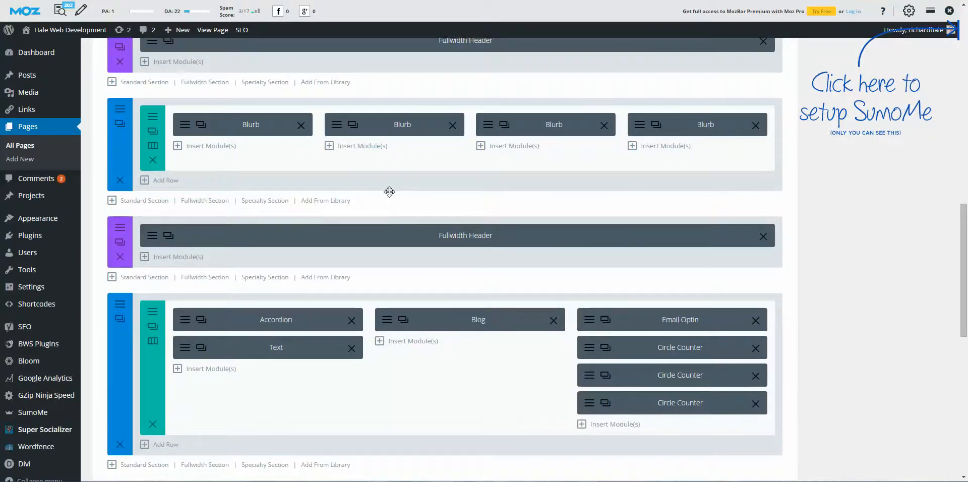
{"action": "scroll", "coordinate": [388, 190], "scroll_direction": "up", "scroll_amount": 2}
{"action": "scroll", "coordinate": [391, 134], "scroll_direction": "down", "scroll_amount": 1}
{"action": "scroll", "coordinate": [413, 202], "scroll_direction": "down", "scroll_amount": 6}
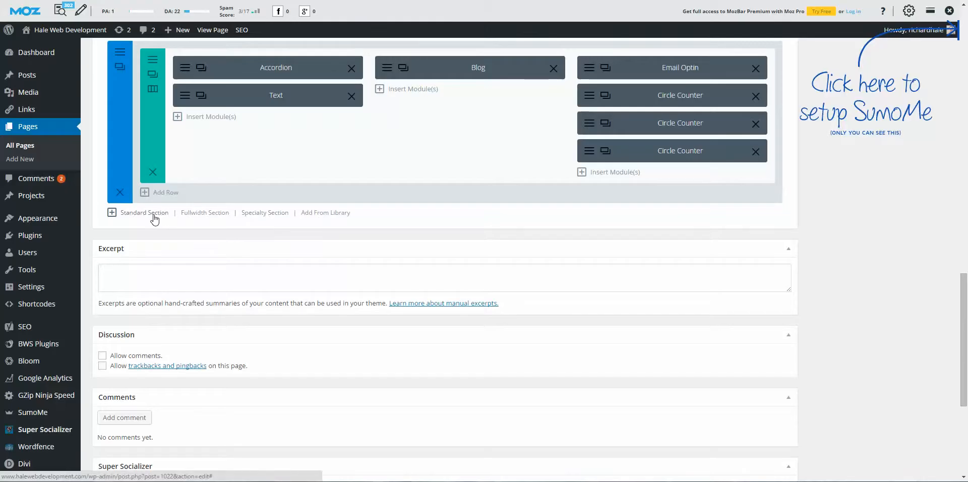
{"action": "scroll", "coordinate": [277, 222], "scroll_direction": "up", "scroll_amount": 2}
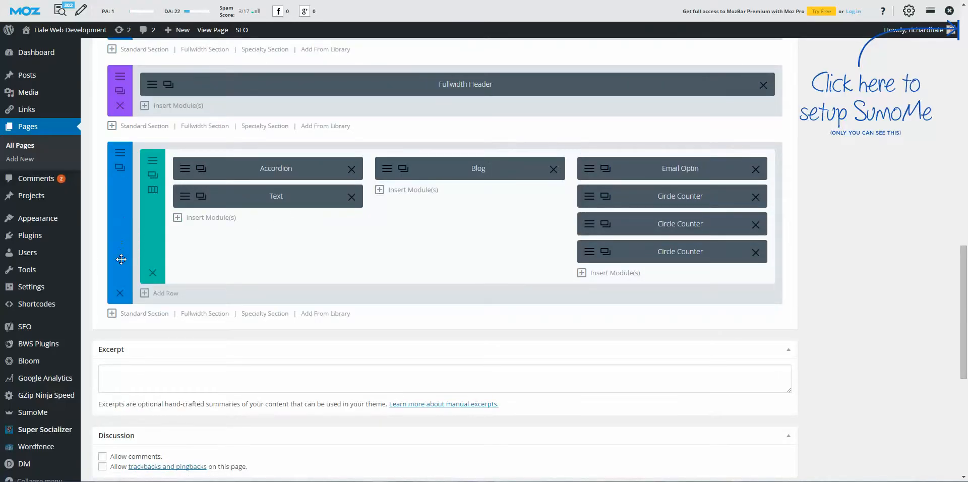
{"action": "scroll", "coordinate": [272, 225], "scroll_direction": "up", "scroll_amount": 2}
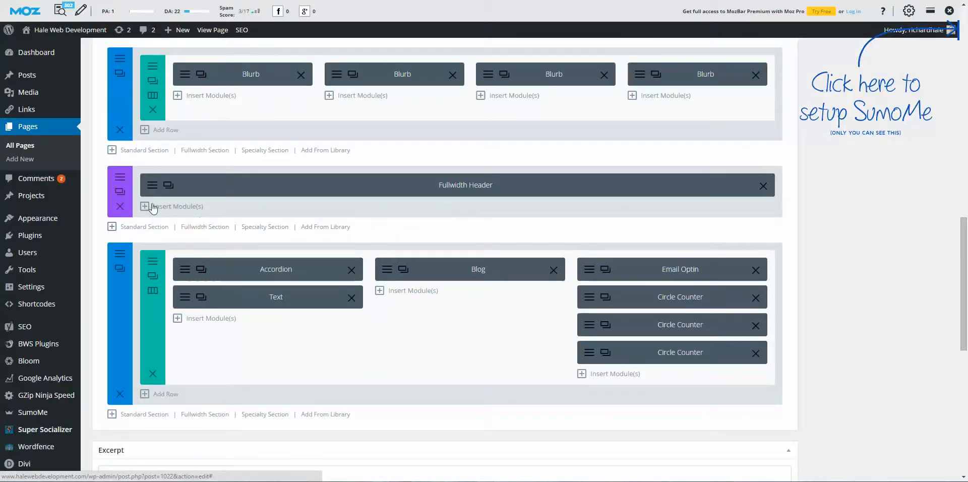
{"action": "scroll", "coordinate": [306, 209], "scroll_direction": "down", "scroll_amount": 2}
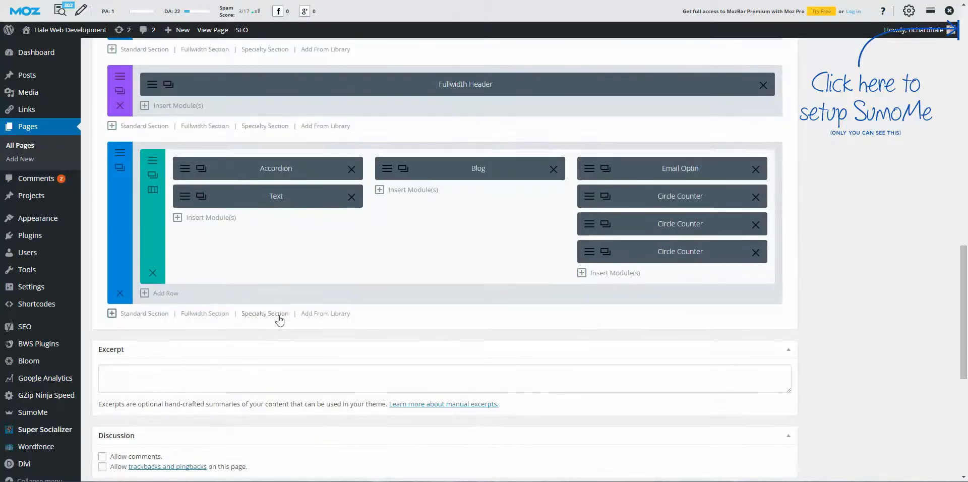
Add a specialty section below the last section using the narrow column beside stacked rows layout, and delete that section.
{"action": "left_click", "coordinate": [279, 314]}
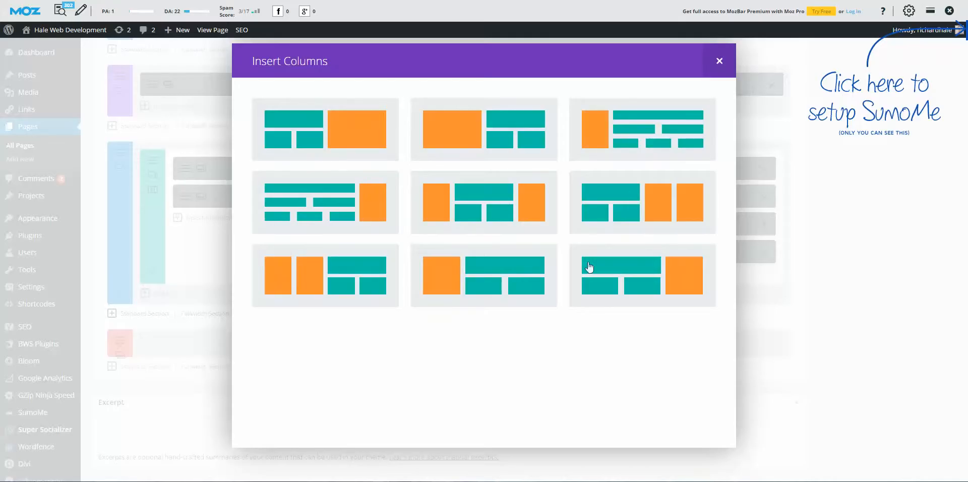
{"action": "left_click", "coordinate": [621, 137]}
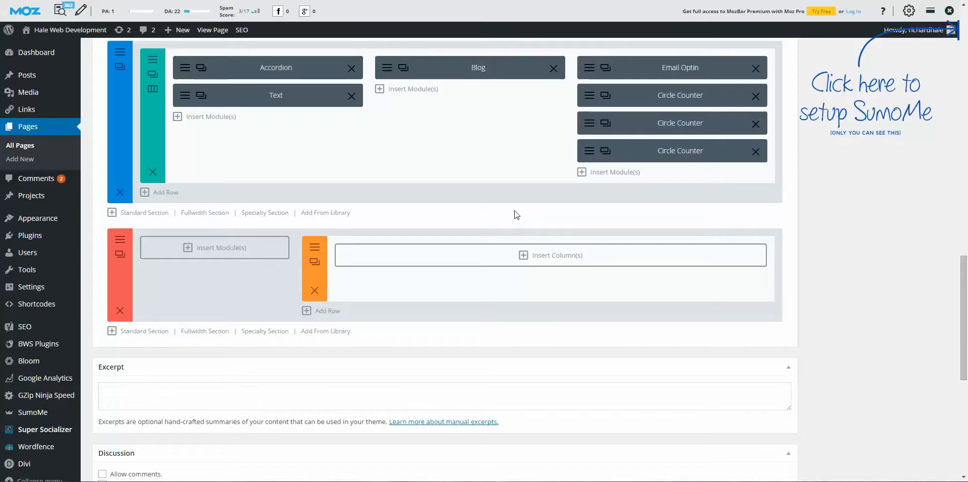
{"action": "scroll", "coordinate": [516, 214], "scroll_direction": "down", "scroll_amount": 1}
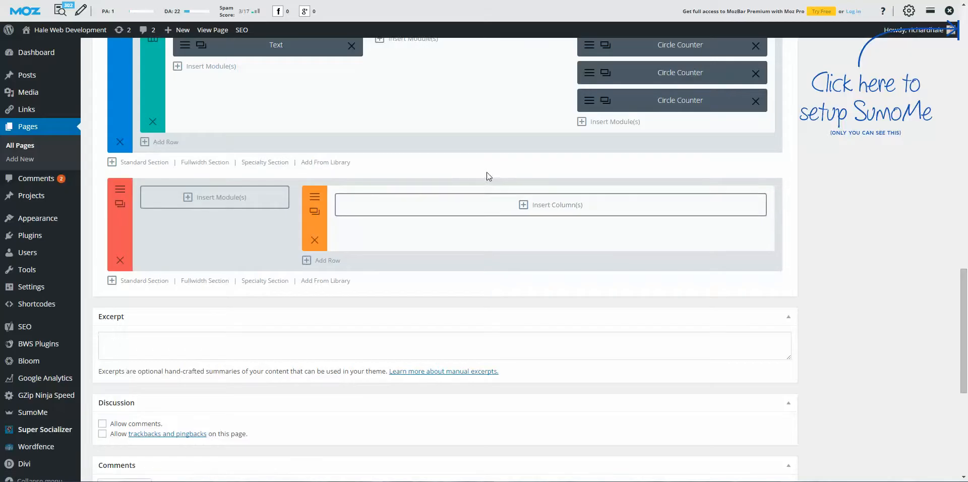
{"action": "left_click", "coordinate": [120, 262]}
{"action": "scroll", "coordinate": [413, 226], "scroll_direction": "up", "scroll_amount": 3}
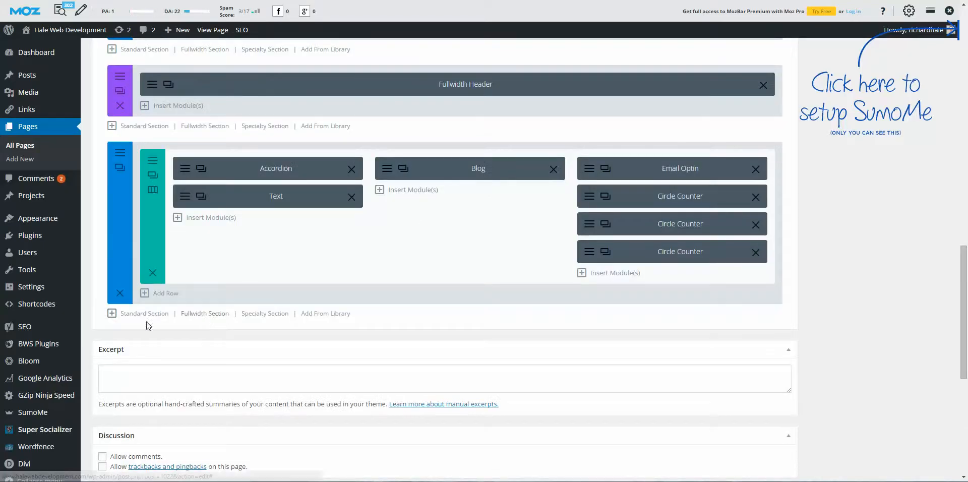
Add a fullwidth section below the last section and insert a Fullwidth Slider module into it.
{"action": "left_click", "coordinate": [204, 314]}
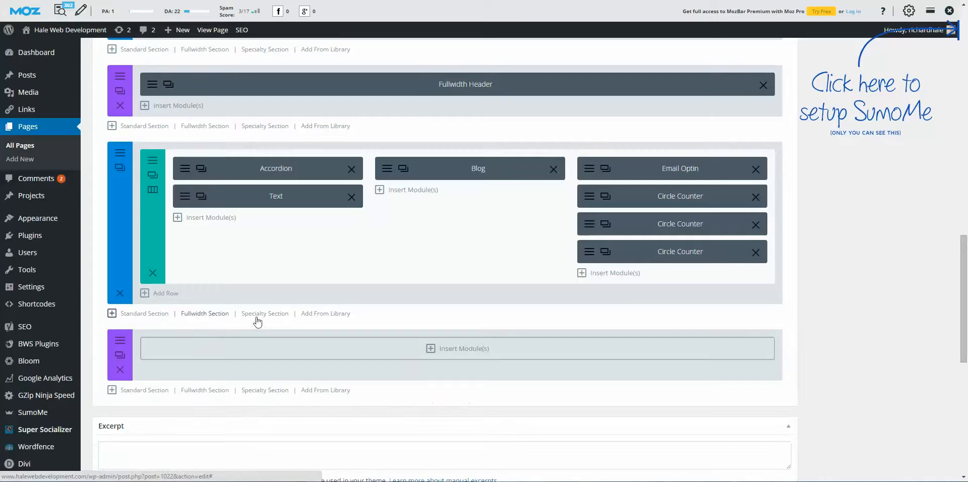
{"action": "left_click", "coordinate": [453, 353]}
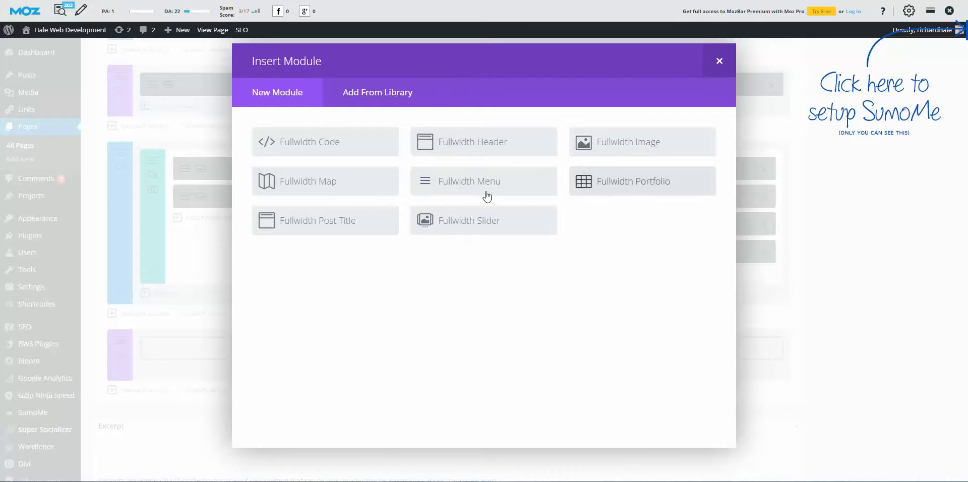
{"action": "left_click", "coordinate": [502, 225]}
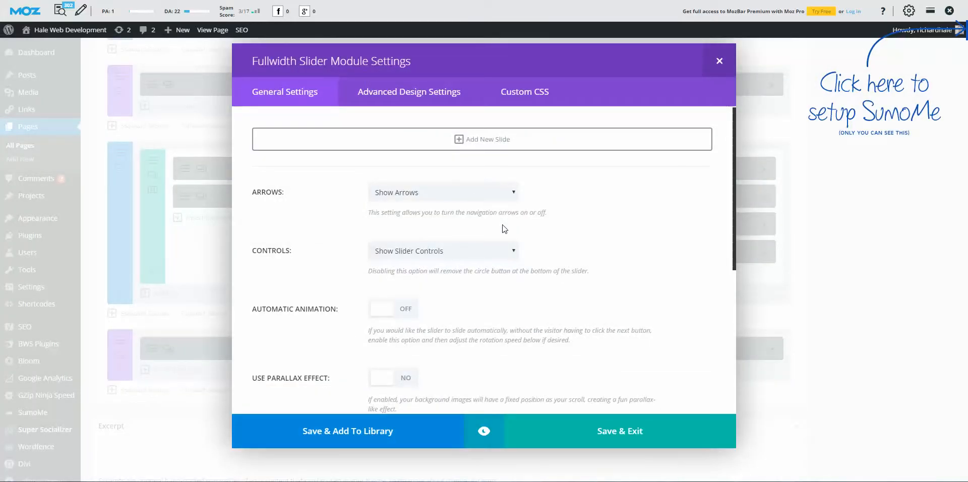
Add a new slide to the Fullwidth Slider, review its general and advanced design settings, and close the slide settings.
{"action": "left_click", "coordinate": [476, 139]}
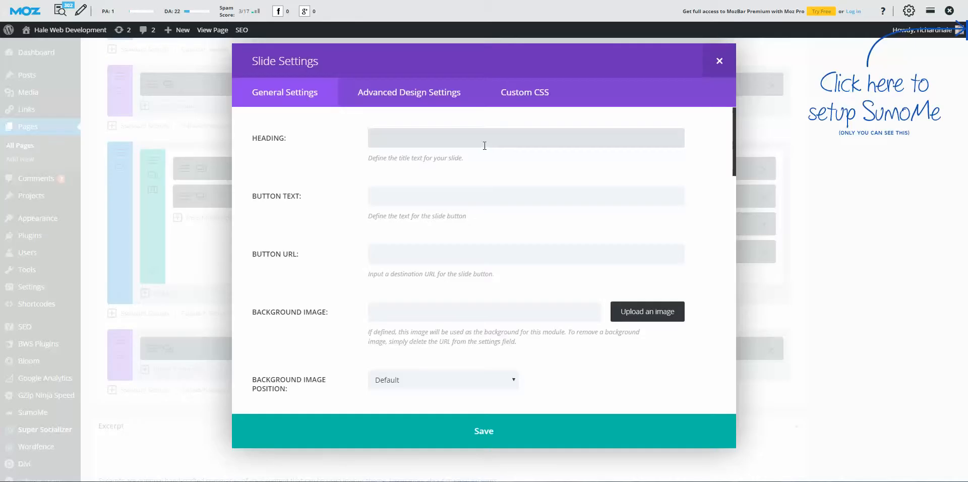
{"action": "scroll", "coordinate": [485, 146], "scroll_direction": "down", "scroll_amount": 1}
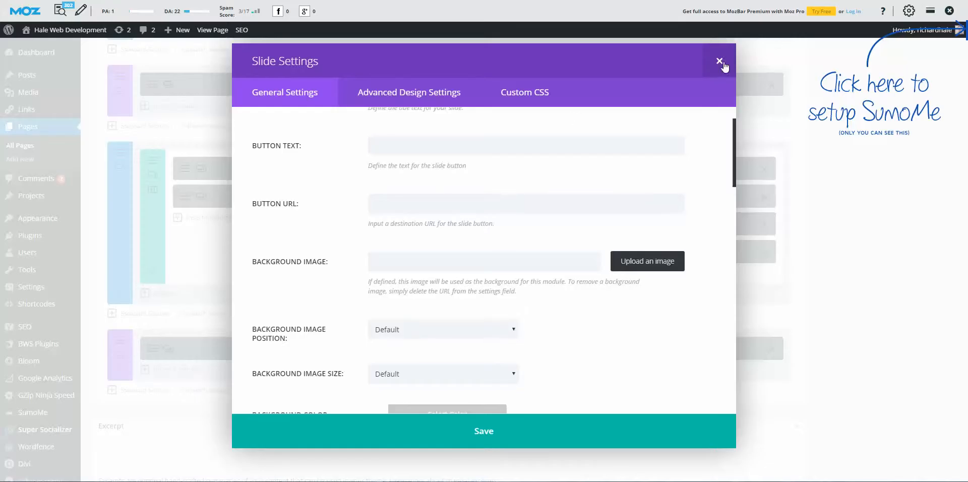
{"action": "scroll", "coordinate": [513, 212], "scroll_direction": "down", "scroll_amount": 3}
{"action": "scroll", "coordinate": [514, 228], "scroll_direction": "down", "scroll_amount": 4}
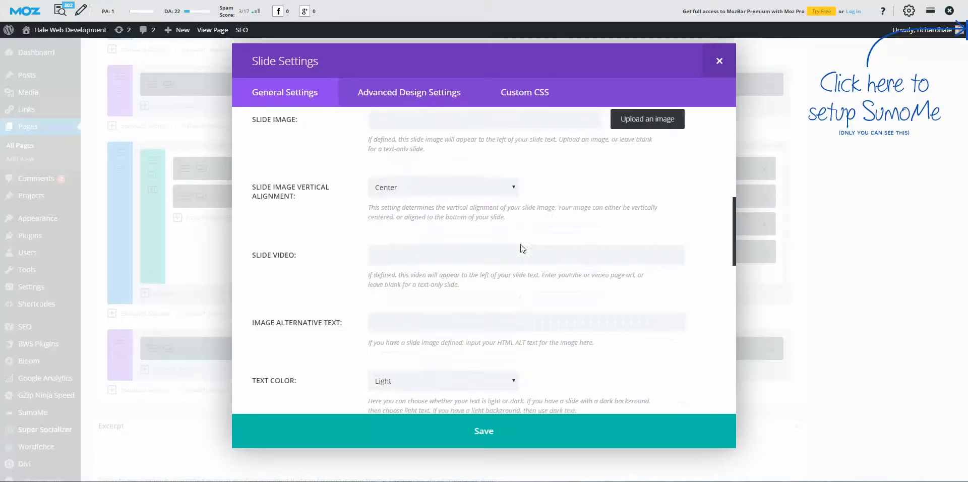
{"action": "left_click", "coordinate": [403, 92]}
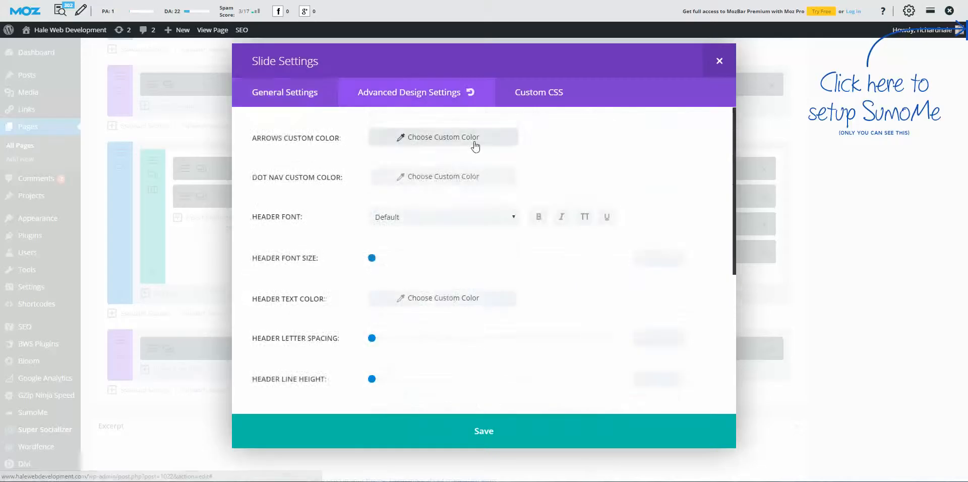
{"action": "scroll", "coordinate": [532, 177], "scroll_direction": "down", "scroll_amount": 5}
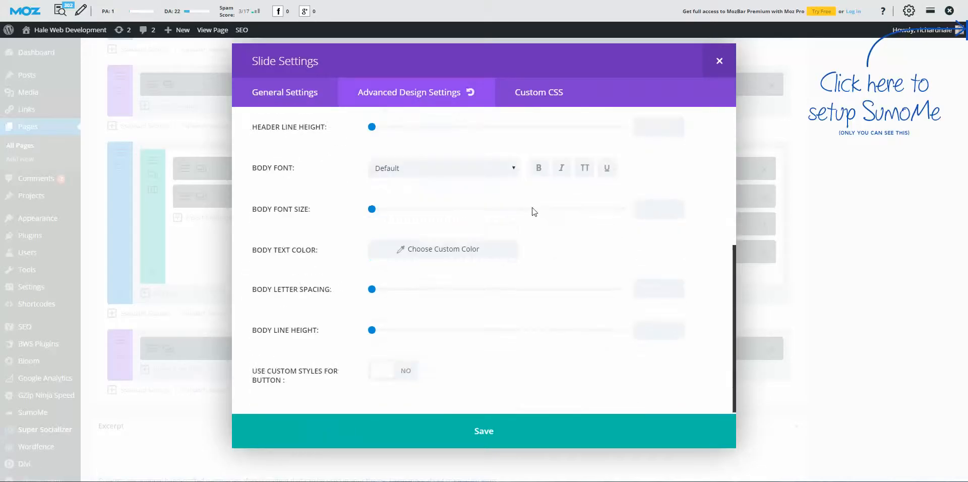
{"action": "scroll", "coordinate": [535, 220], "scroll_direction": "up", "scroll_amount": 5}
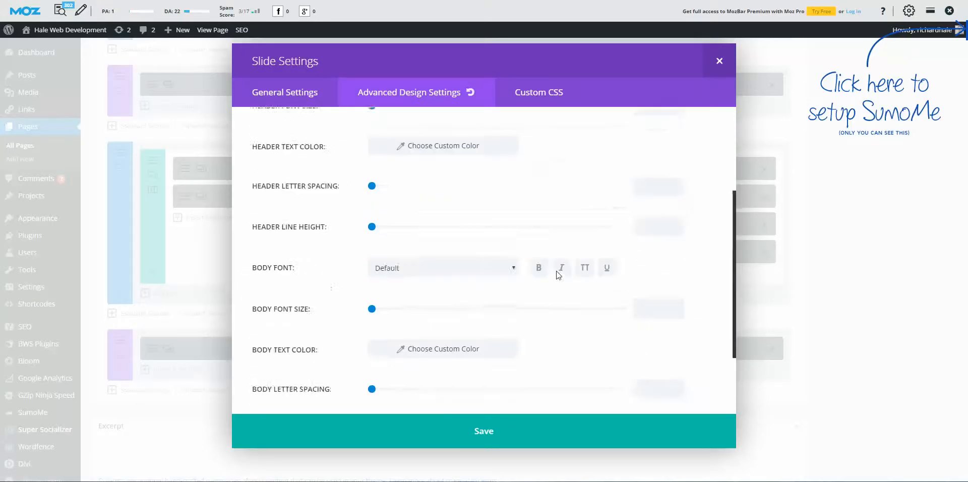
{"action": "left_click", "coordinate": [719, 61]}
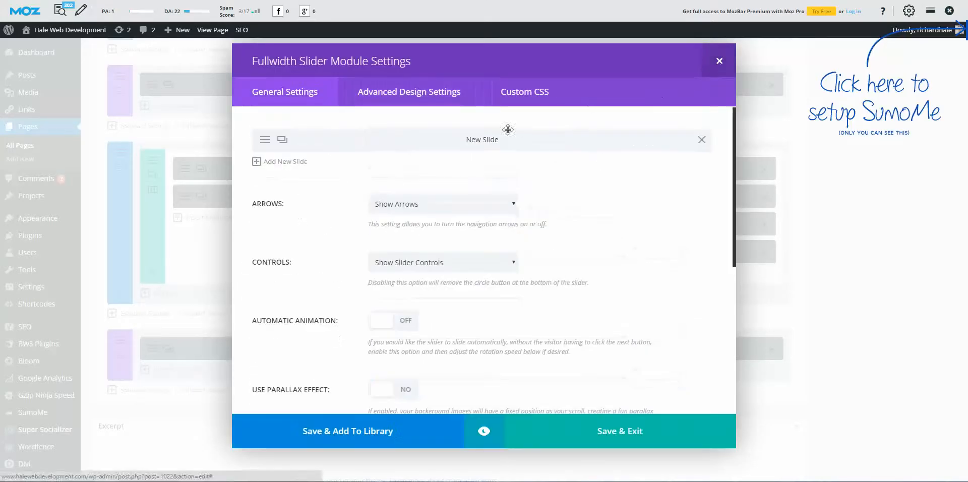
Close the Fullwidth Slider module settings and add a standard section with a three-column row below the slider section.
{"action": "left_click", "coordinate": [719, 61]}
{"action": "scroll", "coordinate": [353, 247], "scroll_direction": "down", "scroll_amount": 2}
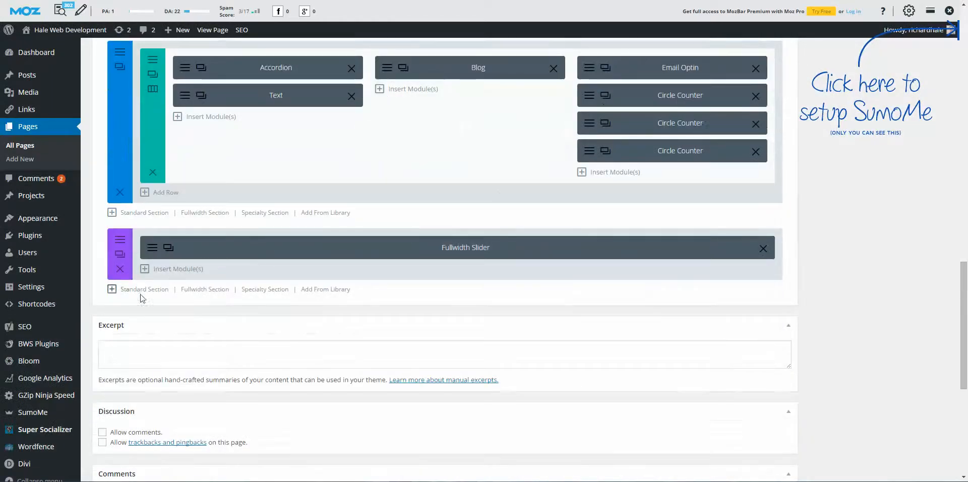
{"action": "left_click", "coordinate": [148, 290]}
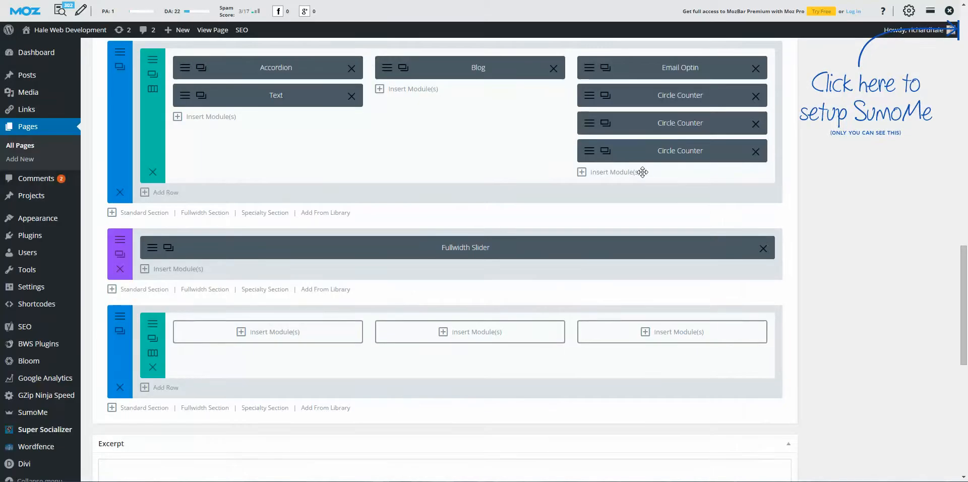
Browse the available module types and insert a Person module into the first column of the new standard section.
{"action": "scroll", "coordinate": [524, 156], "scroll_direction": "down", "scroll_amount": 1}
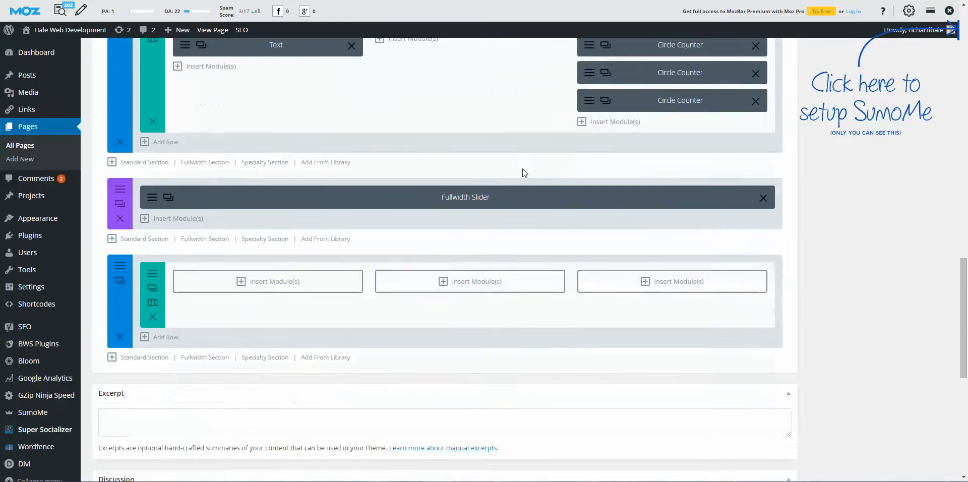
{"action": "left_click", "coordinate": [322, 286]}
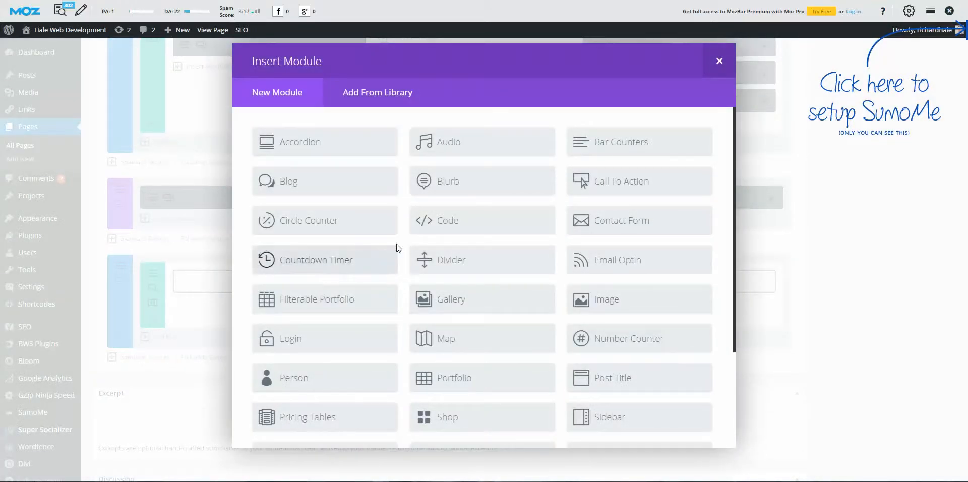
{"action": "scroll", "coordinate": [474, 189], "scroll_direction": "down", "scroll_amount": 1}
{"action": "scroll", "coordinate": [491, 277], "scroll_direction": "up", "scroll_amount": 1}
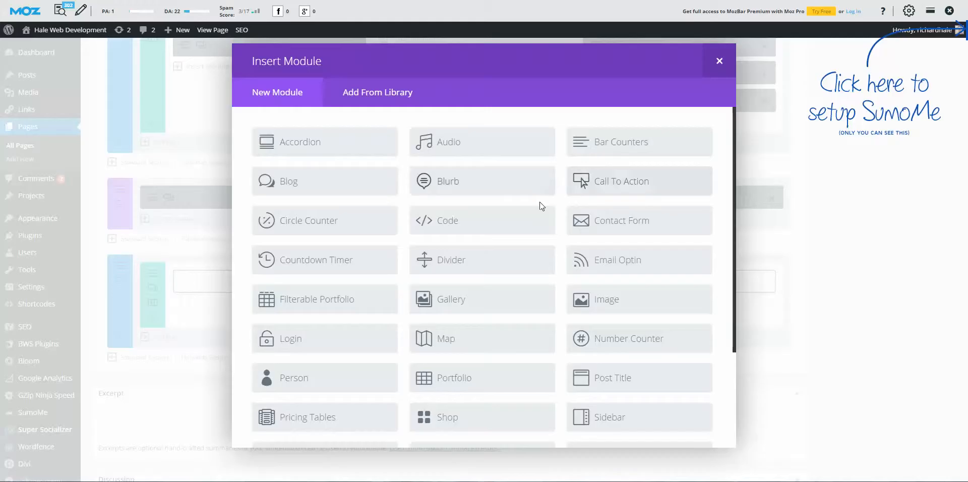
{"action": "scroll", "coordinate": [536, 222], "scroll_direction": "down", "scroll_amount": 1}
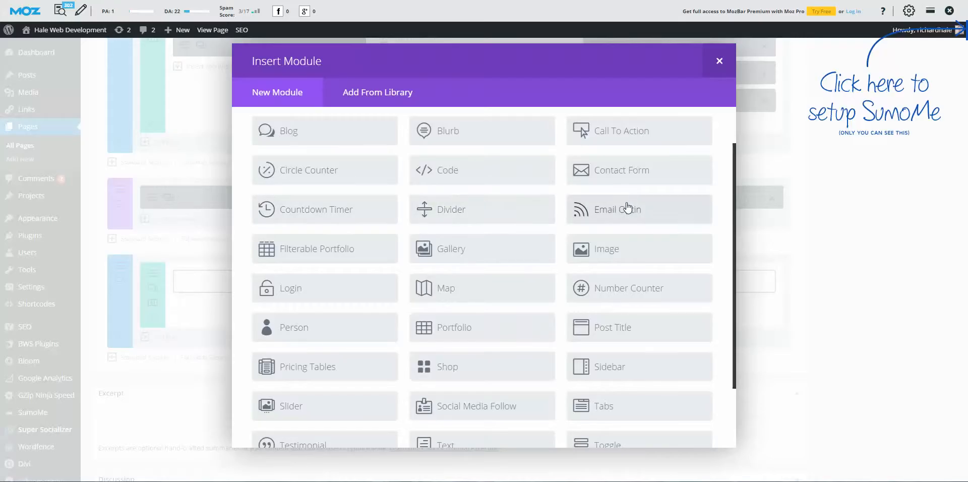
{"action": "scroll", "coordinate": [552, 227], "scroll_direction": "down", "scroll_amount": 2}
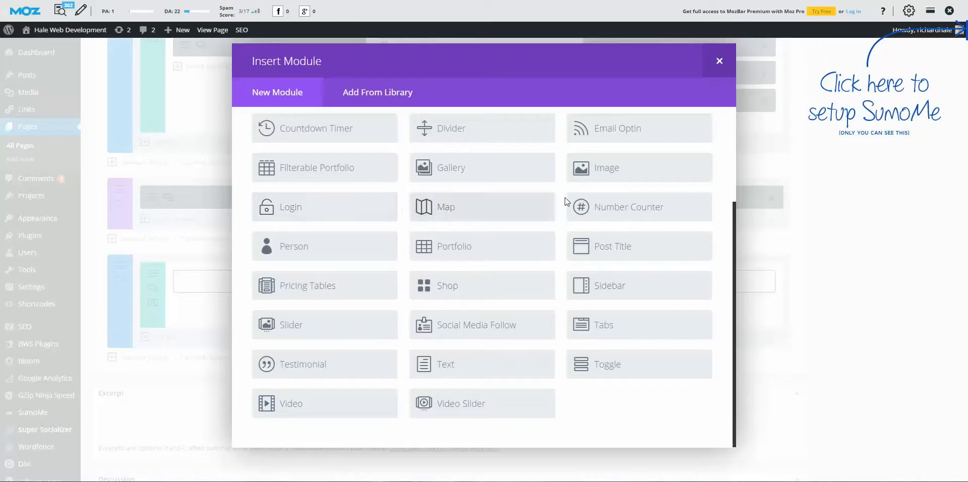
{"action": "left_click", "coordinate": [345, 253]}
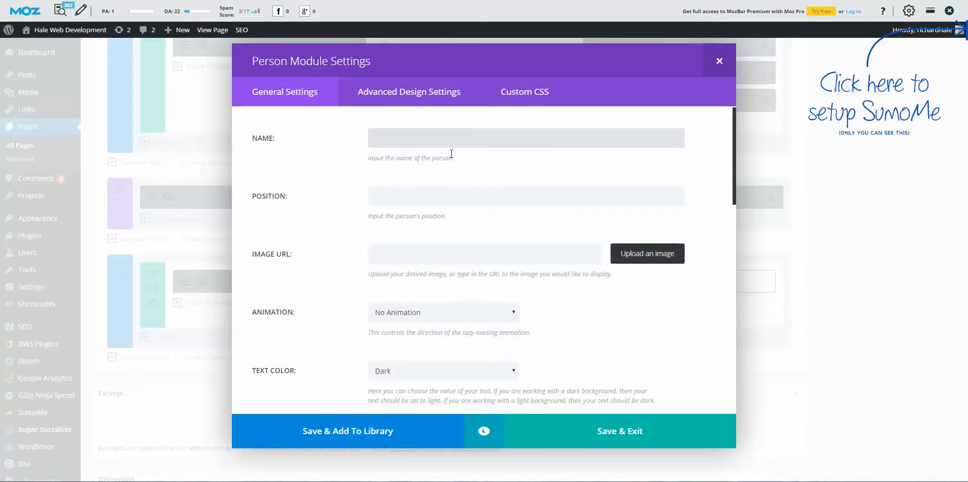
Review the Person module's general settings, including the animation choices, social profile URLs and description editor.
{"action": "scroll", "coordinate": [461, 214], "scroll_direction": "down", "scroll_amount": 1}
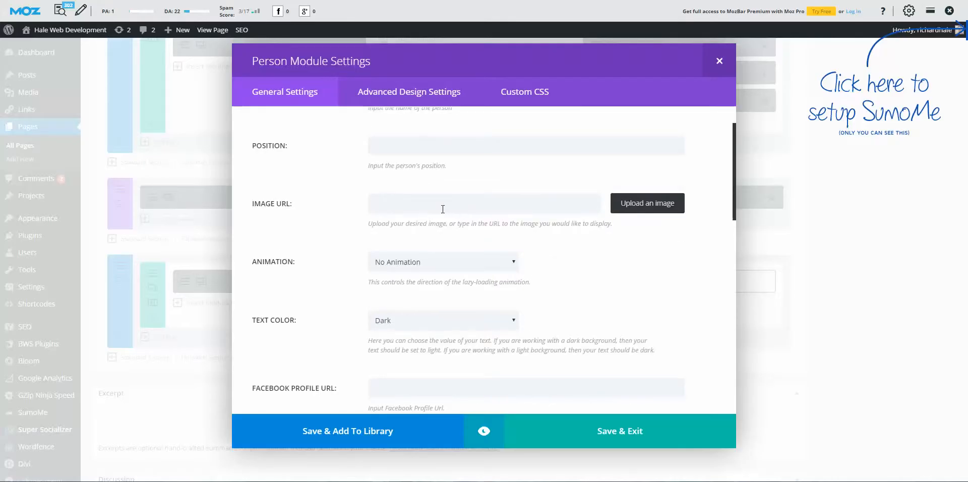
{"action": "left_click", "coordinate": [487, 269]}
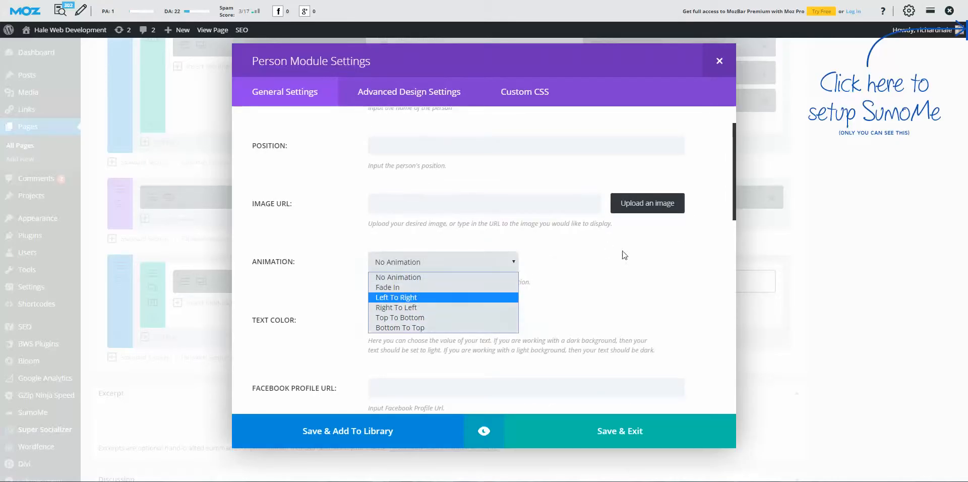
{"action": "left_click", "coordinate": [588, 277]}
{"action": "scroll", "coordinate": [588, 277], "scroll_direction": "down", "scroll_amount": 4}
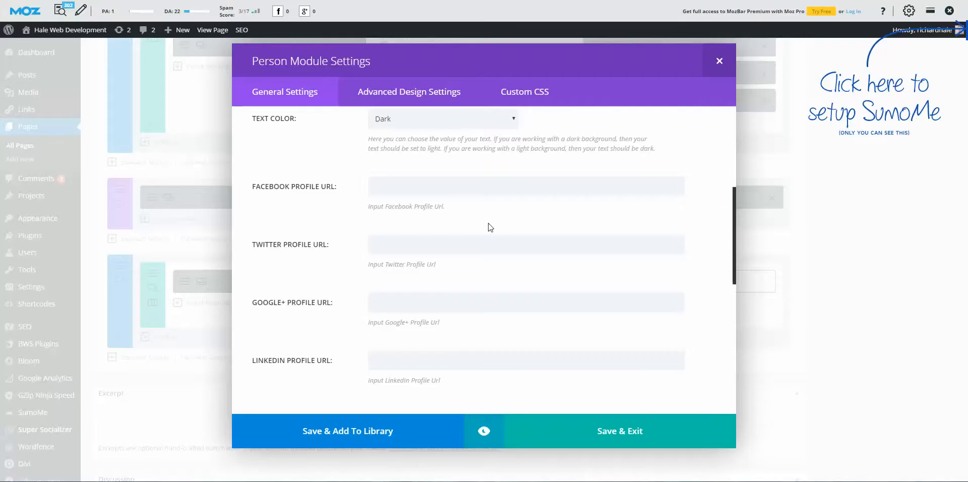
{"action": "scroll", "coordinate": [479, 208], "scroll_direction": "down", "scroll_amount": 1}
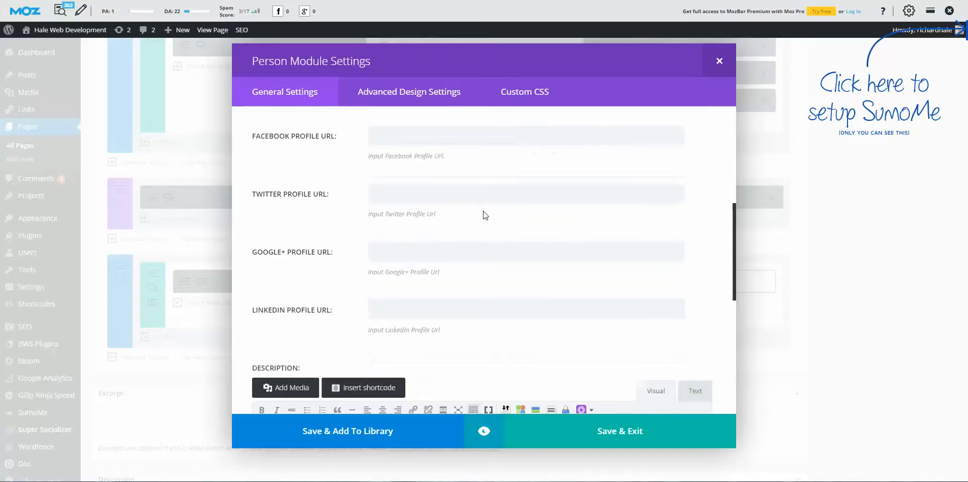
{"action": "scroll", "coordinate": [442, 240], "scroll_direction": "down", "scroll_amount": 3}
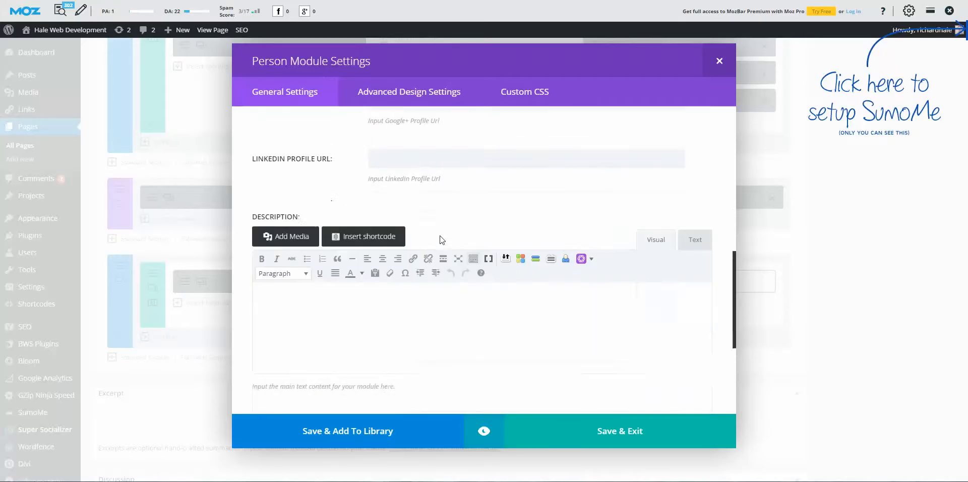
{"action": "left_click", "coordinate": [418, 293]}
Review the Person module's advanced design settings for fonts, colors, background, border and margins, and close the module settings.
{"action": "left_click", "coordinate": [422, 95]}
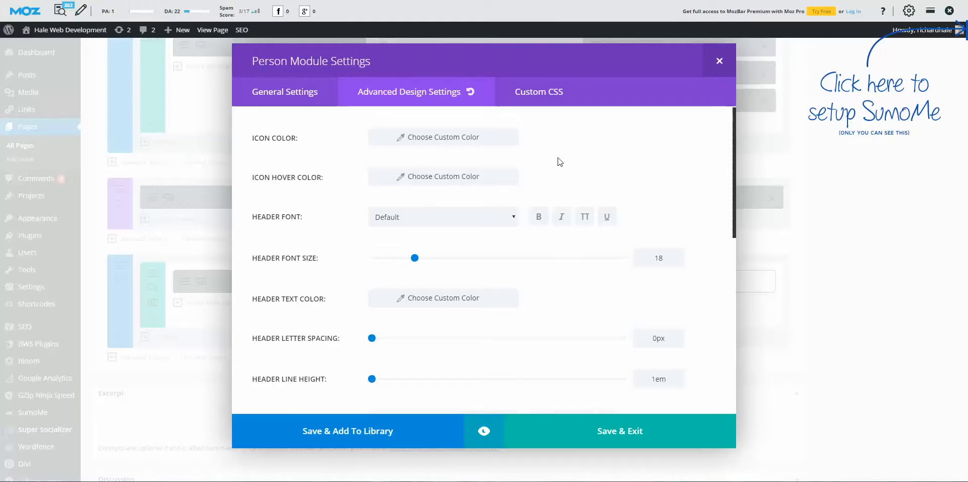
{"action": "scroll", "coordinate": [546, 162], "scroll_direction": "down", "scroll_amount": 2}
{"action": "scroll", "coordinate": [537, 190], "scroll_direction": "down", "scroll_amount": 6}
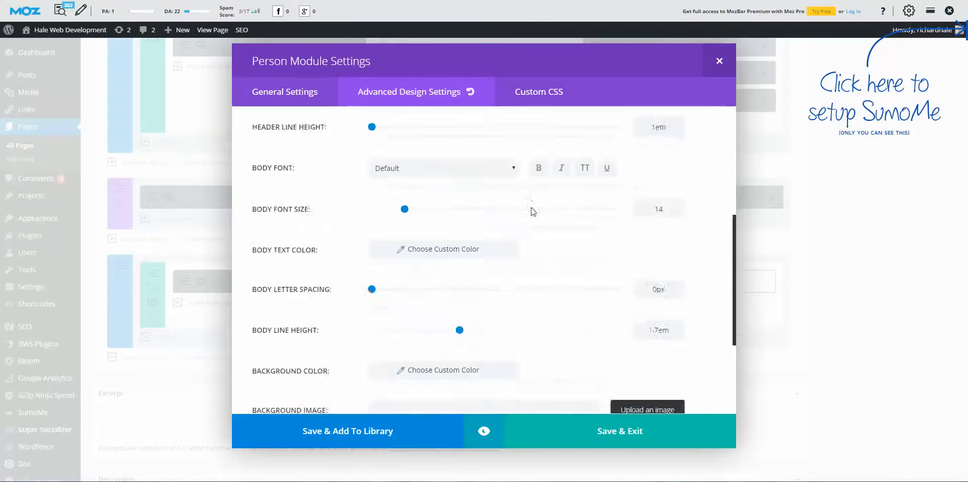
{"action": "scroll", "coordinate": [533, 271], "scroll_direction": "up", "scroll_amount": 1}
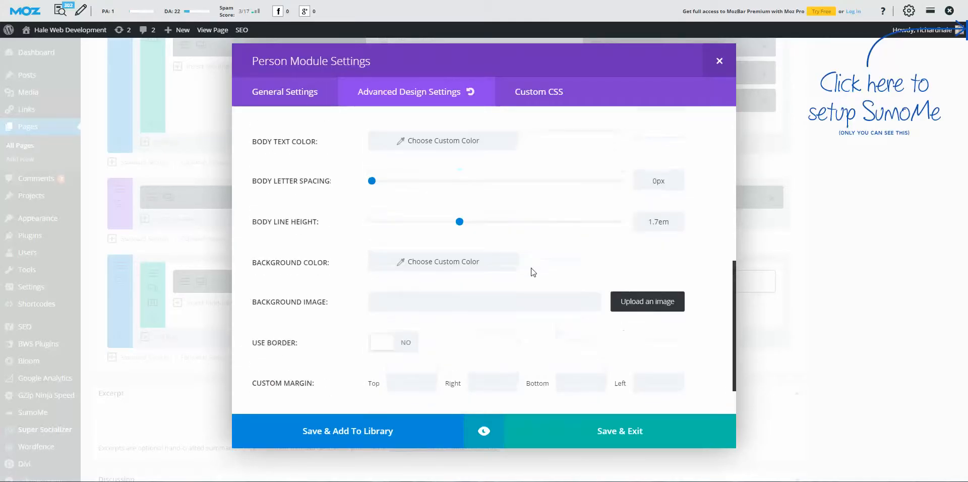
{"action": "left_click", "coordinate": [720, 62]}
Examine the assembled page layout, from the new Person section up to the first Fullwidth Header section.
{"action": "scroll", "coordinate": [462, 313], "scroll_direction": "up", "scroll_amount": 5}
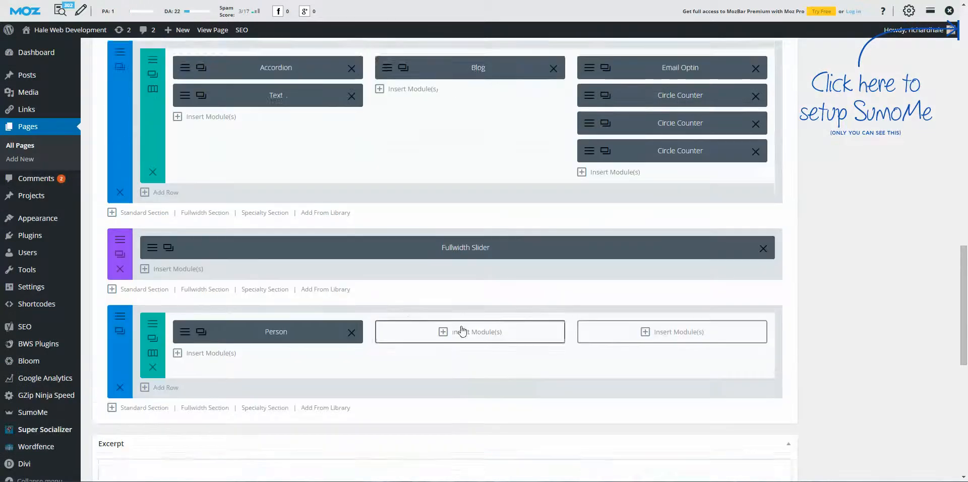
{"action": "scroll", "coordinate": [460, 325], "scroll_direction": "down", "scroll_amount": 3}
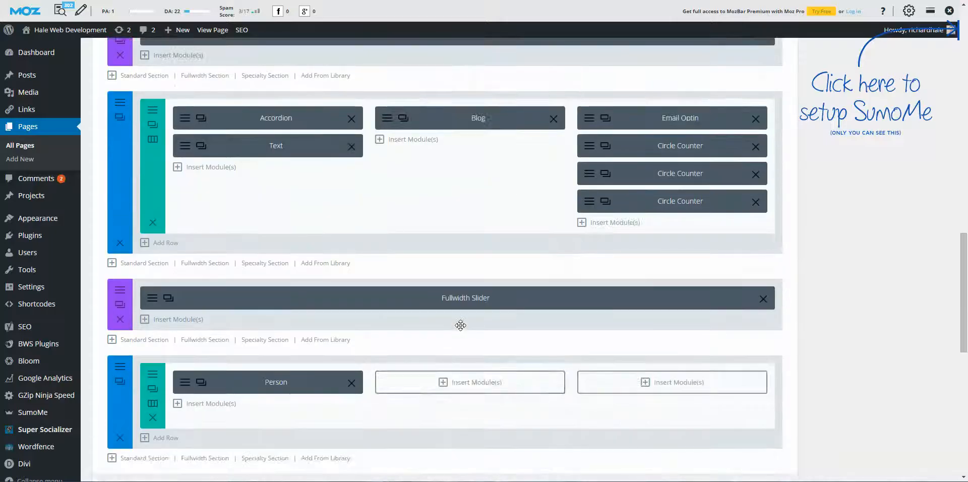
{"action": "scroll", "coordinate": [461, 325], "scroll_direction": "down", "scroll_amount": 1}
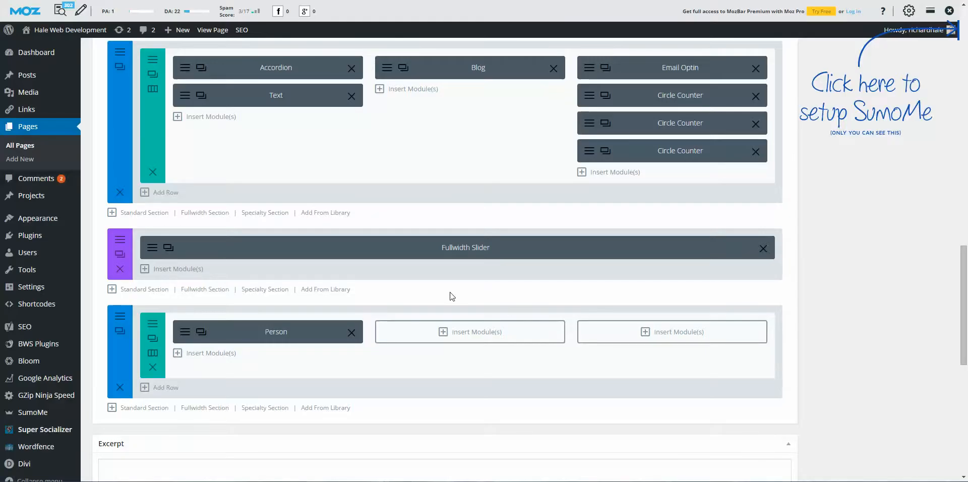
{"action": "scroll", "coordinate": [452, 296], "scroll_direction": "up", "scroll_amount": 2}
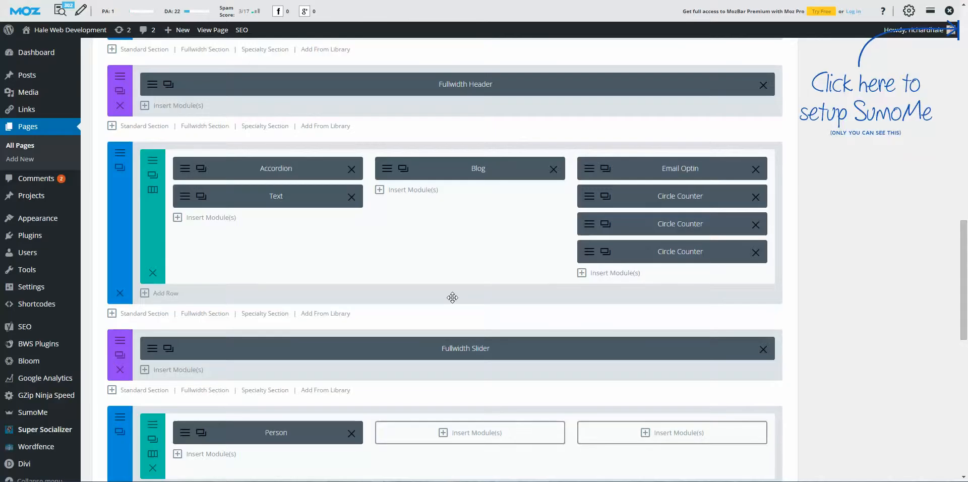
{"action": "scroll", "coordinate": [452, 298], "scroll_direction": "up", "scroll_amount": 6}
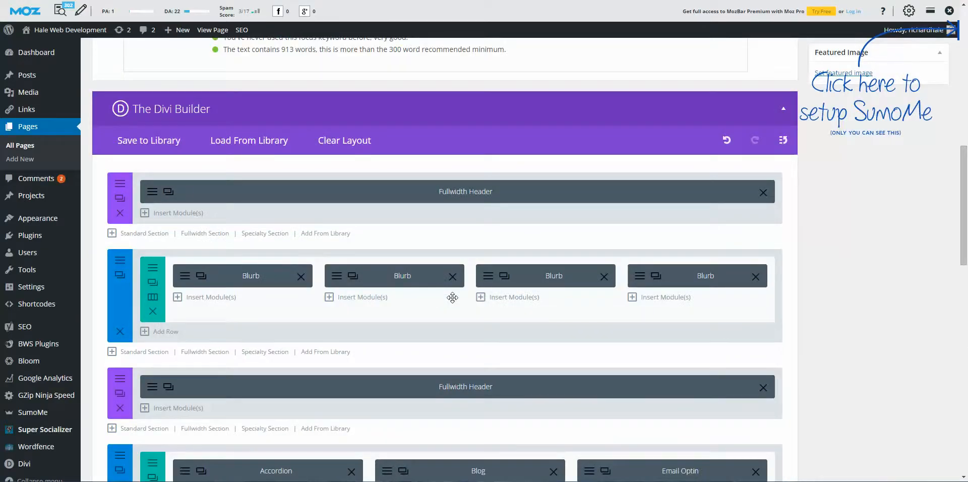
{"action": "scroll", "coordinate": [452, 298], "scroll_direction": "down", "scroll_amount": 2}
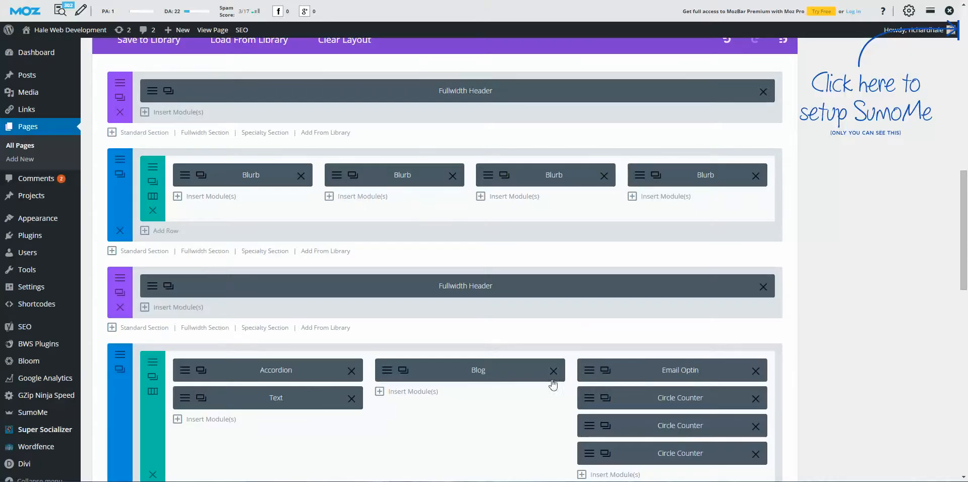
{"action": "scroll", "coordinate": [479, 363], "scroll_direction": "up", "scroll_amount": 2}
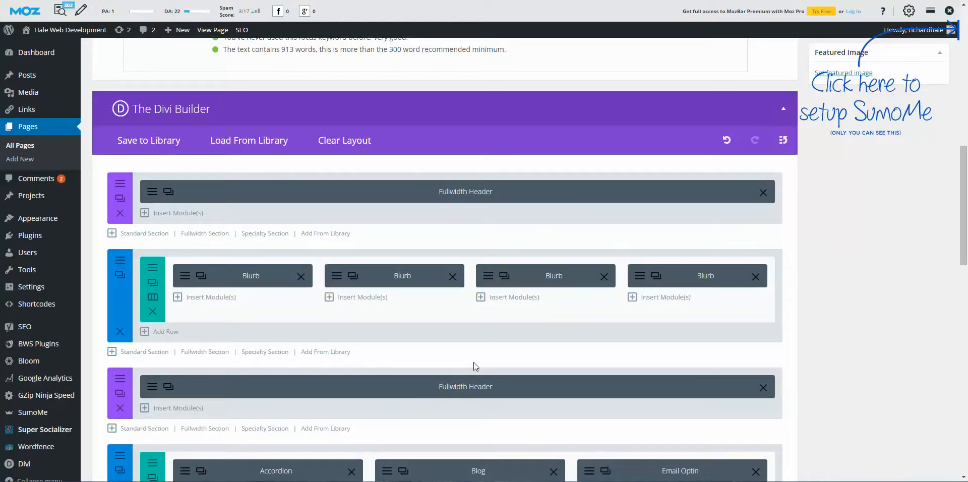